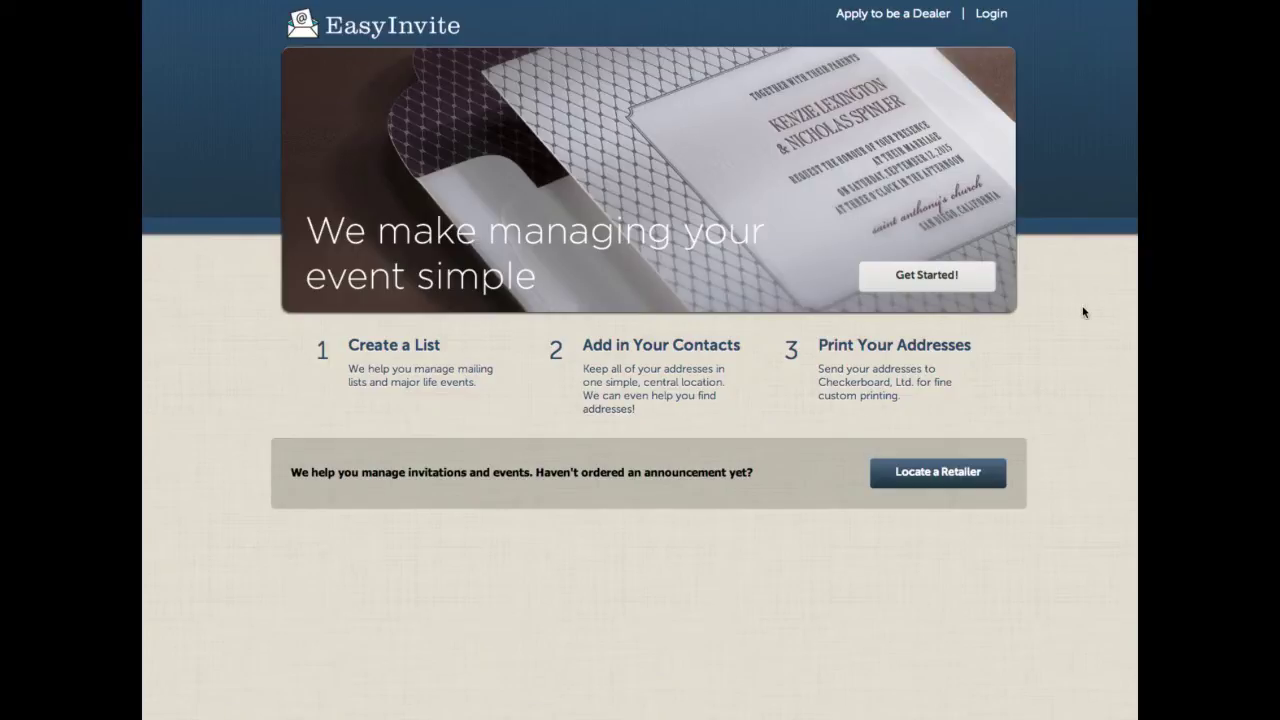
Step: Sign up with the account holder's name, email and password, accept the terms and create the account
{"action": "left_click", "coordinate": [903, 274]}
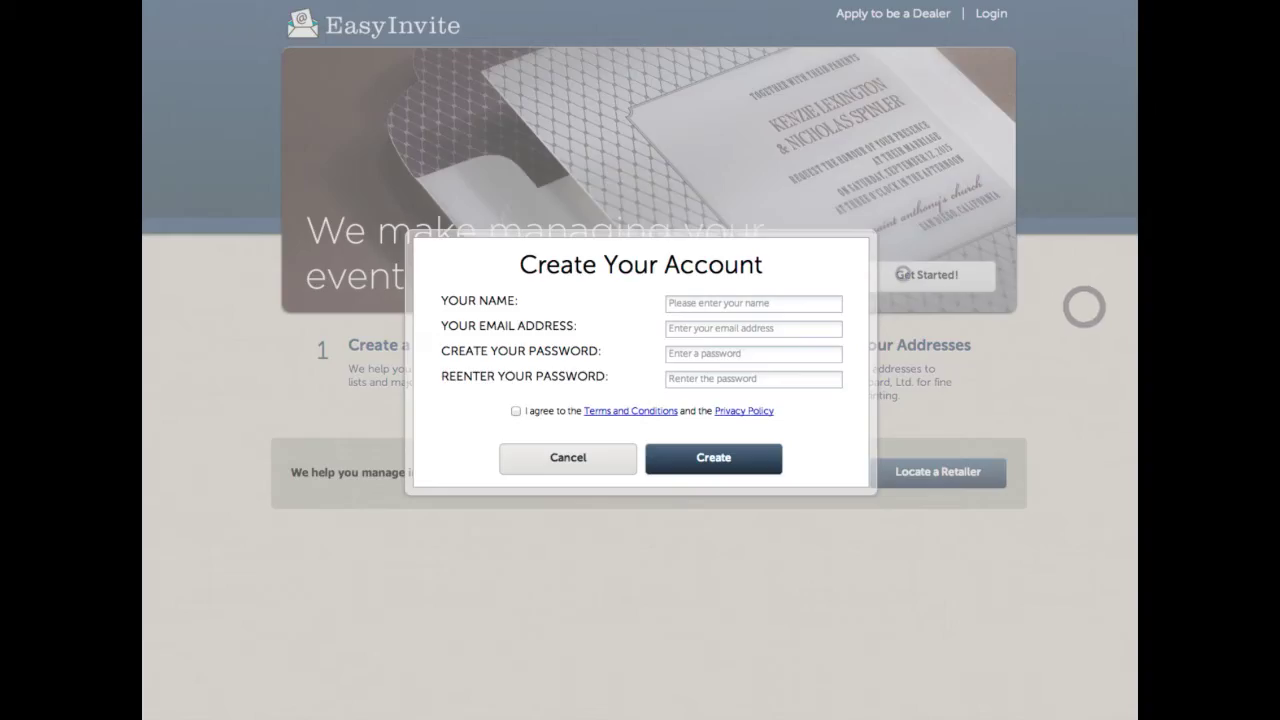
{"action": "left_click", "coordinate": [694, 302]}
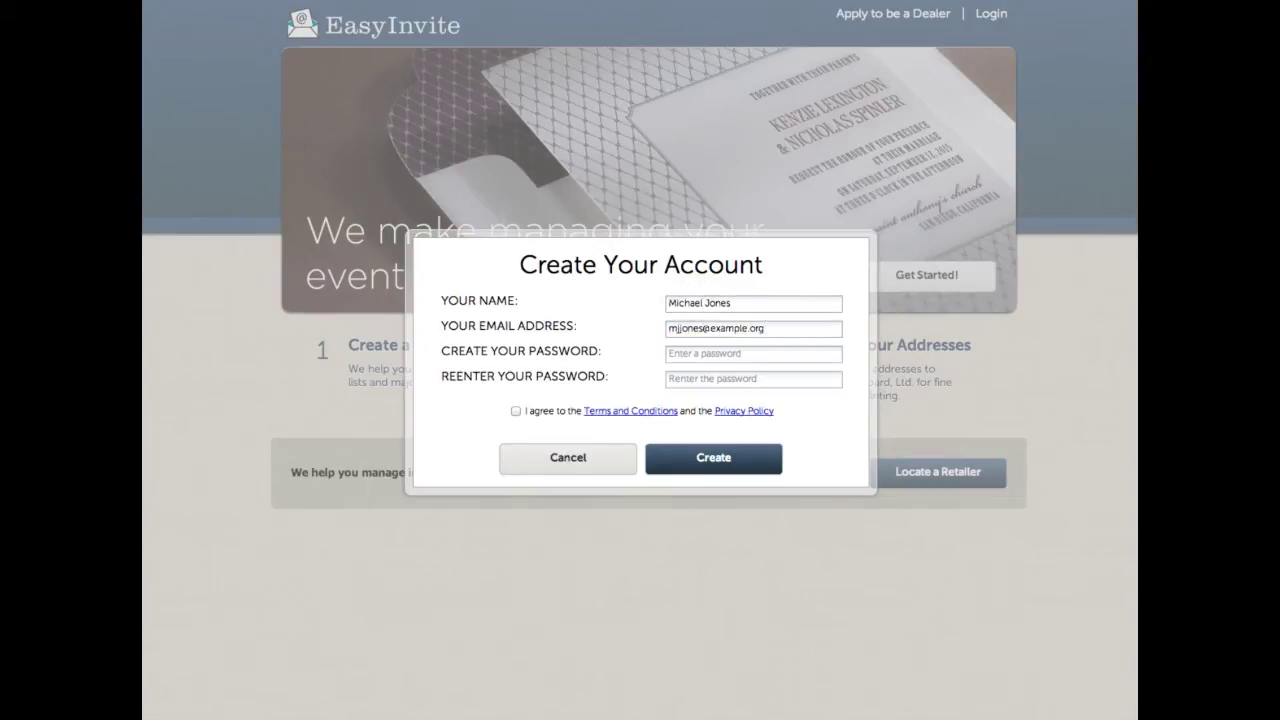
{"action": "left_click", "coordinate": [518, 411]}
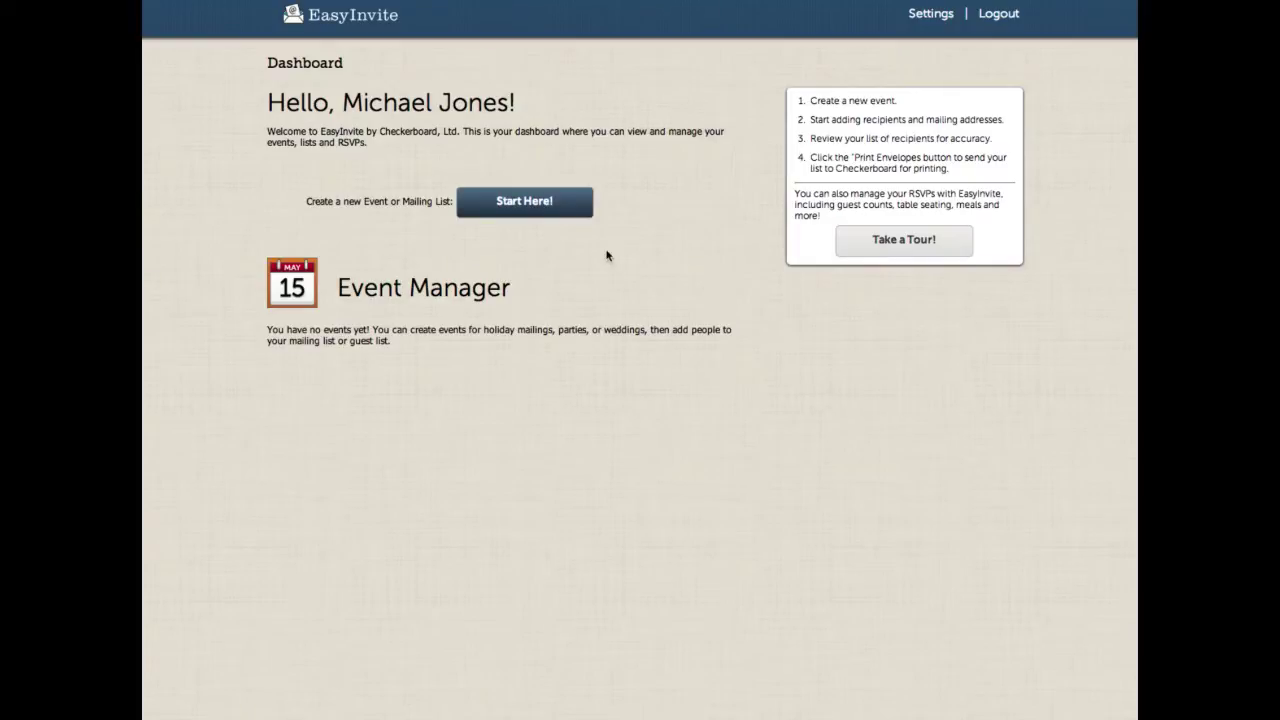
Step: Start a new event named 'Michael and Sara's Wedding' with 150 envelopes, guest attendance and RSVPs enabled
{"action": "left_click", "coordinate": [527, 204]}
{"action": "left_click", "coordinate": [805, 284]}
{"action": "type", "text": "Michael and Sara's Wedding"}
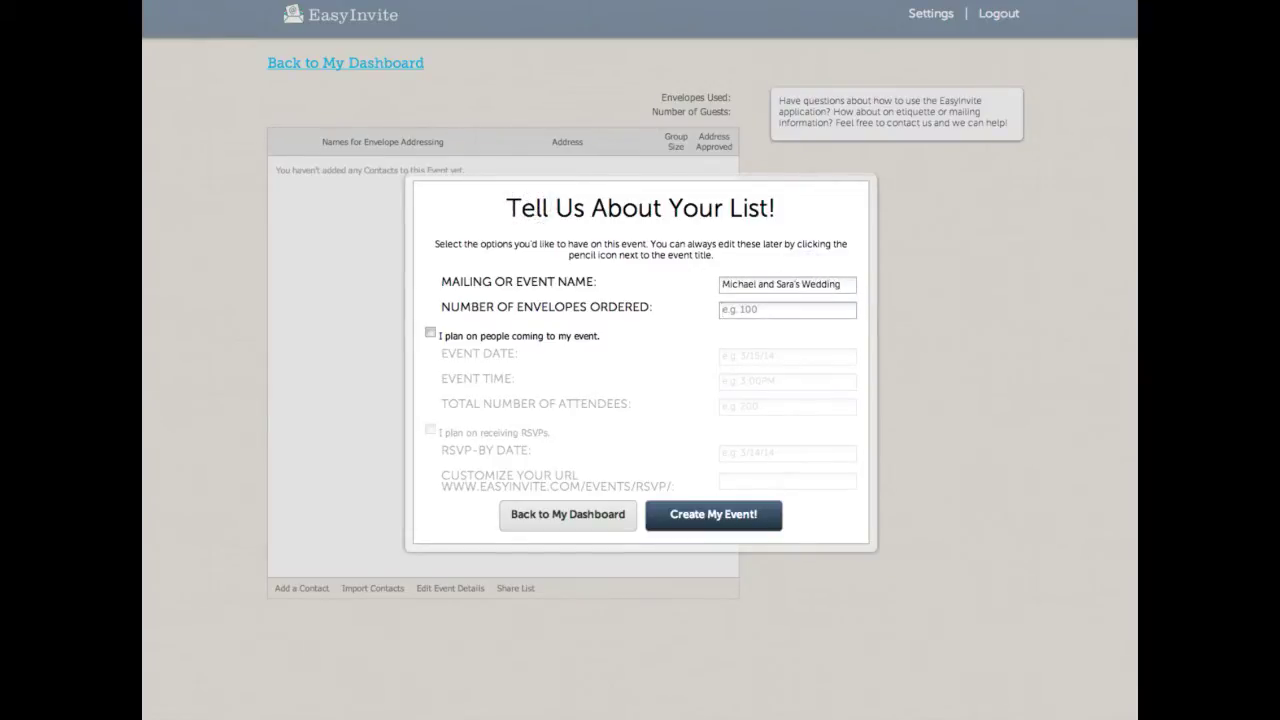
{"action": "left_click", "coordinate": [470, 335]}
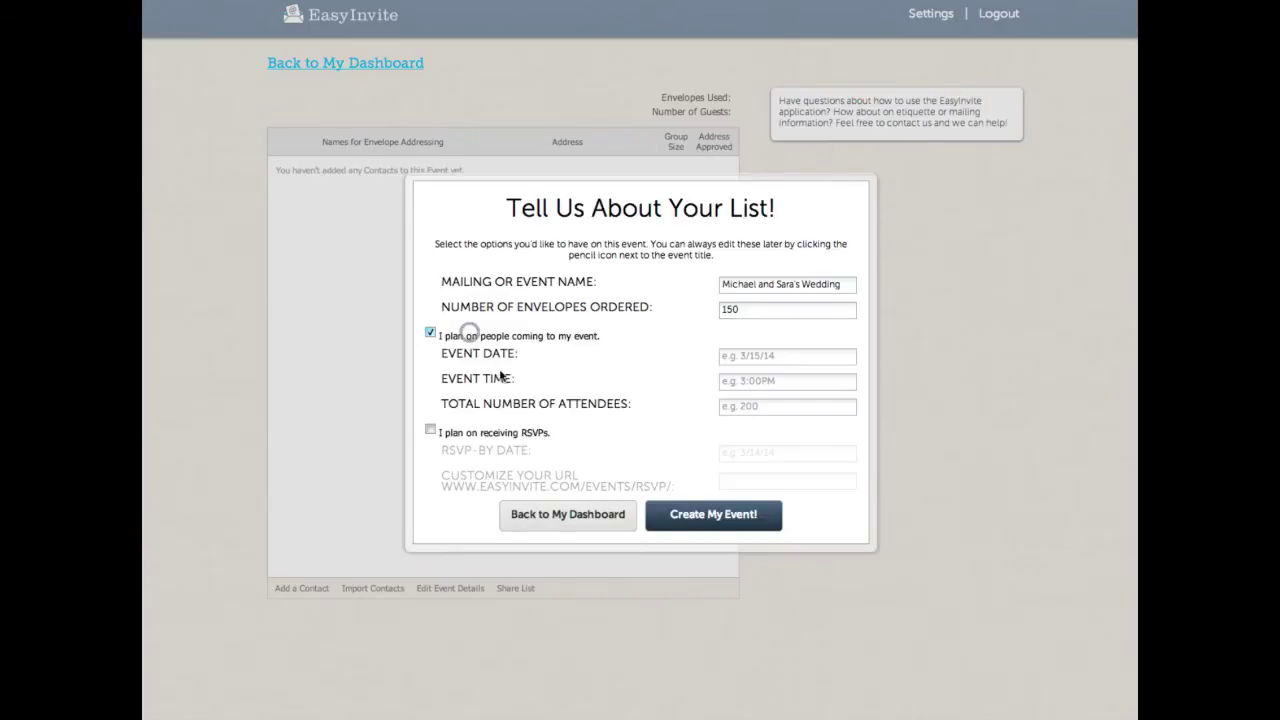
{"action": "left_click", "coordinate": [470, 431]}
Step: Set the date 05/16/16 at 2:30 pm, 150 attendees, RSVPs due 05/01/16 and a custom RSVP address
{"action": "left_click", "coordinate": [757, 356]}
{"action": "type", "text": "05/16/16"}
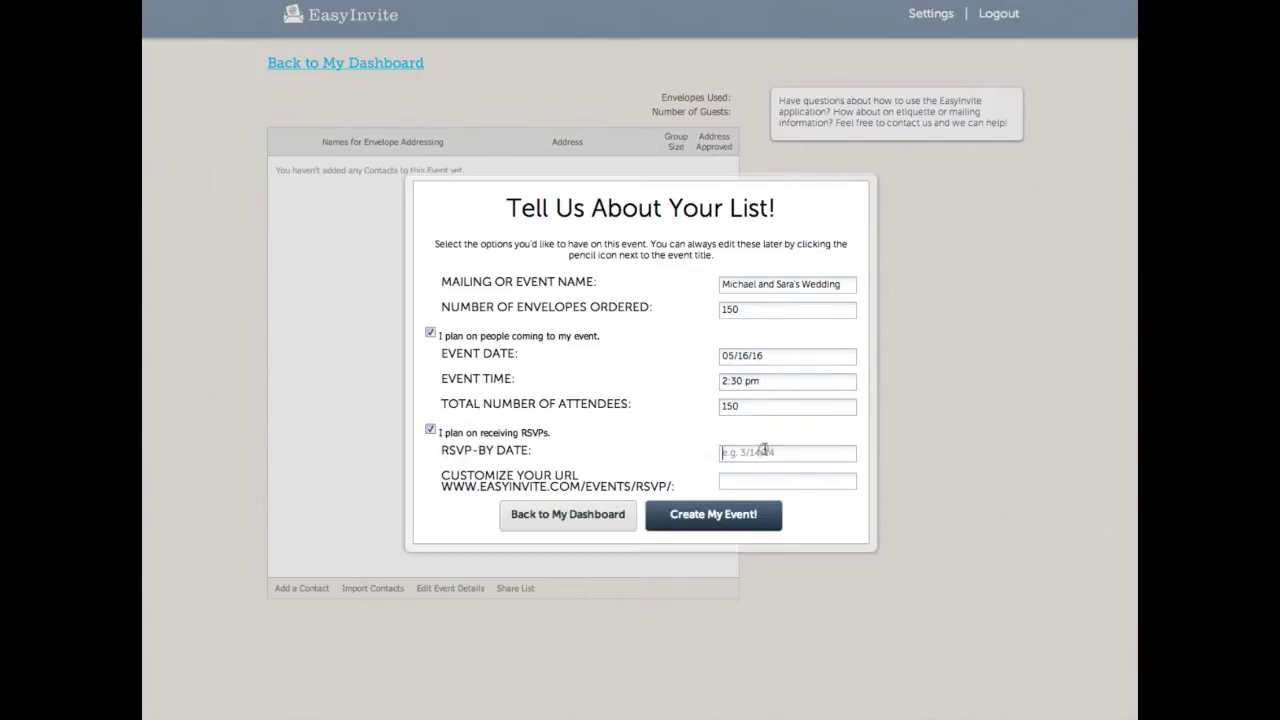
{"action": "type", "text": "05/01/16"}
{"action": "left_click", "coordinate": [793, 484]}
{"action": "type", "text": "mikeand"}
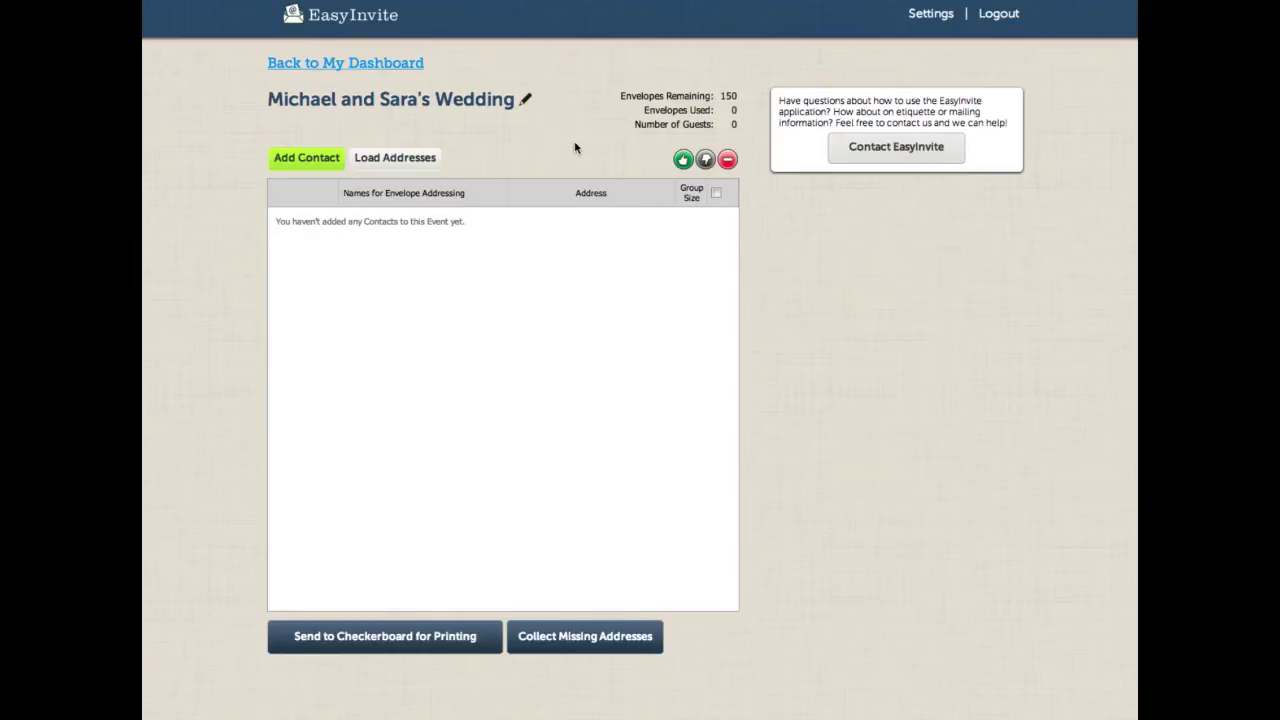
Step: Load addresses from the List_01 CSV spreadsheet and upload it
{"action": "left_click", "coordinate": [388, 163]}
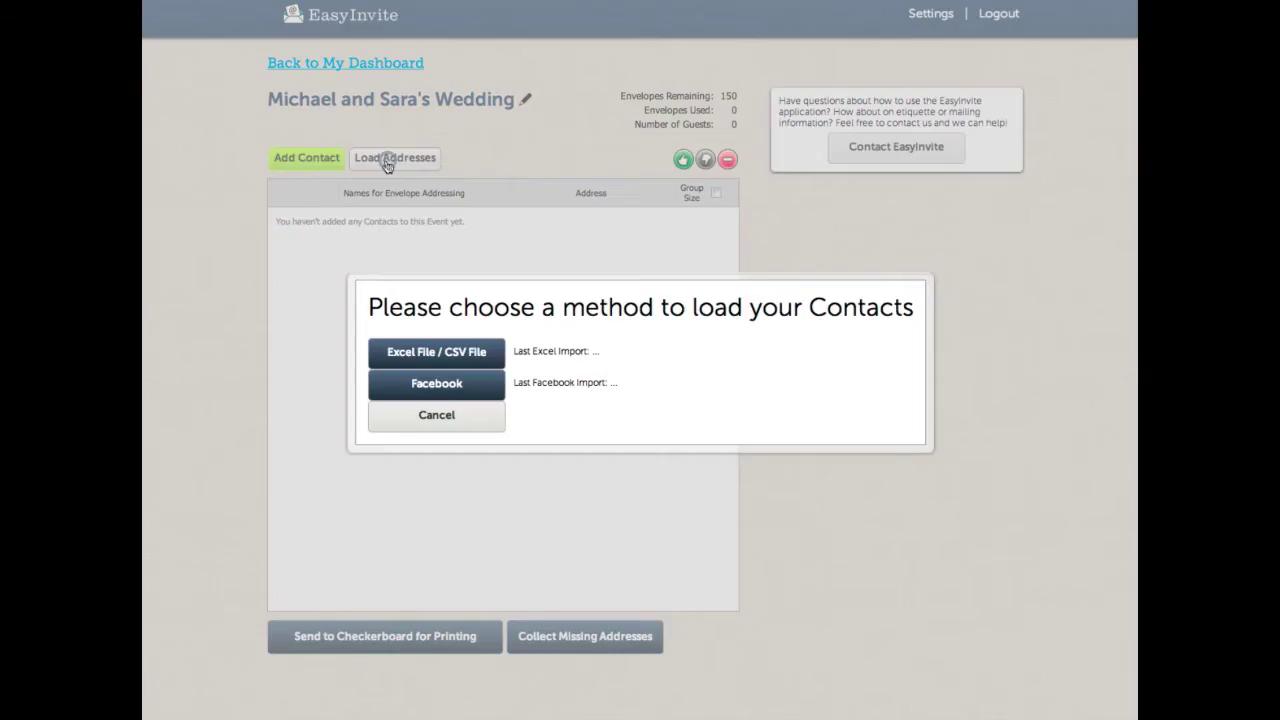
{"action": "left_click", "coordinate": [434, 359]}
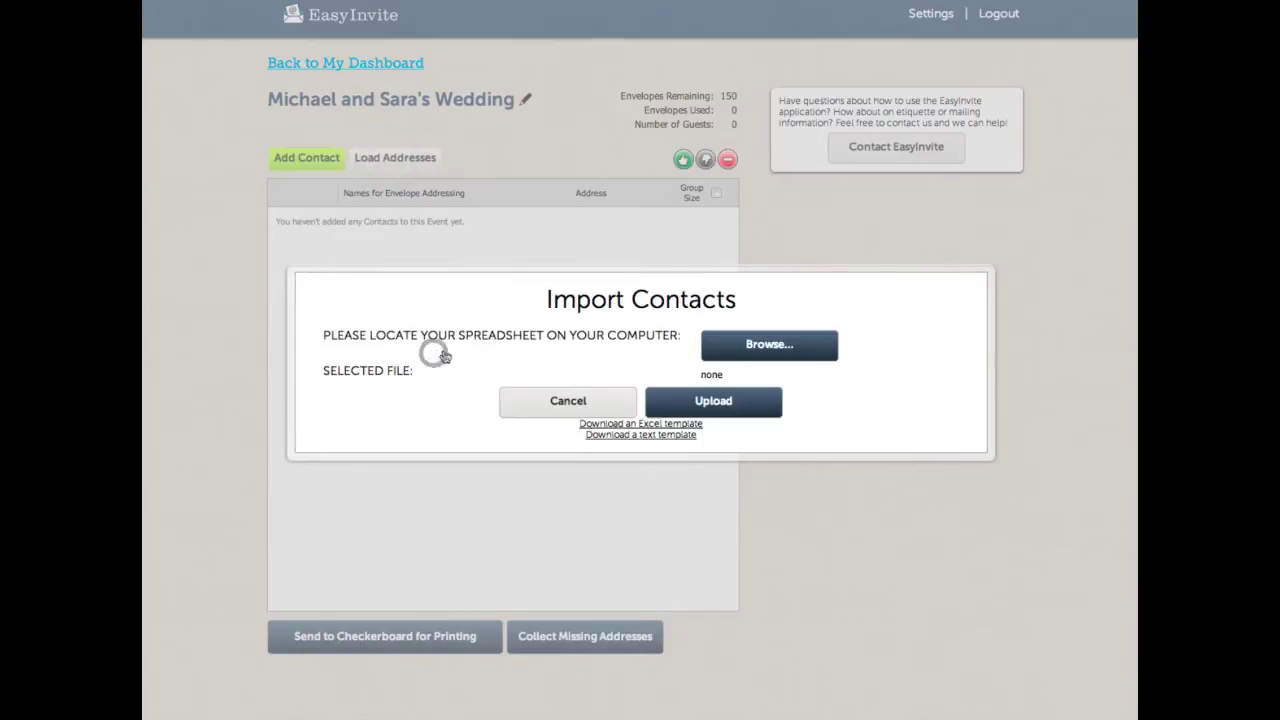
{"action": "left_click", "coordinate": [767, 346]}
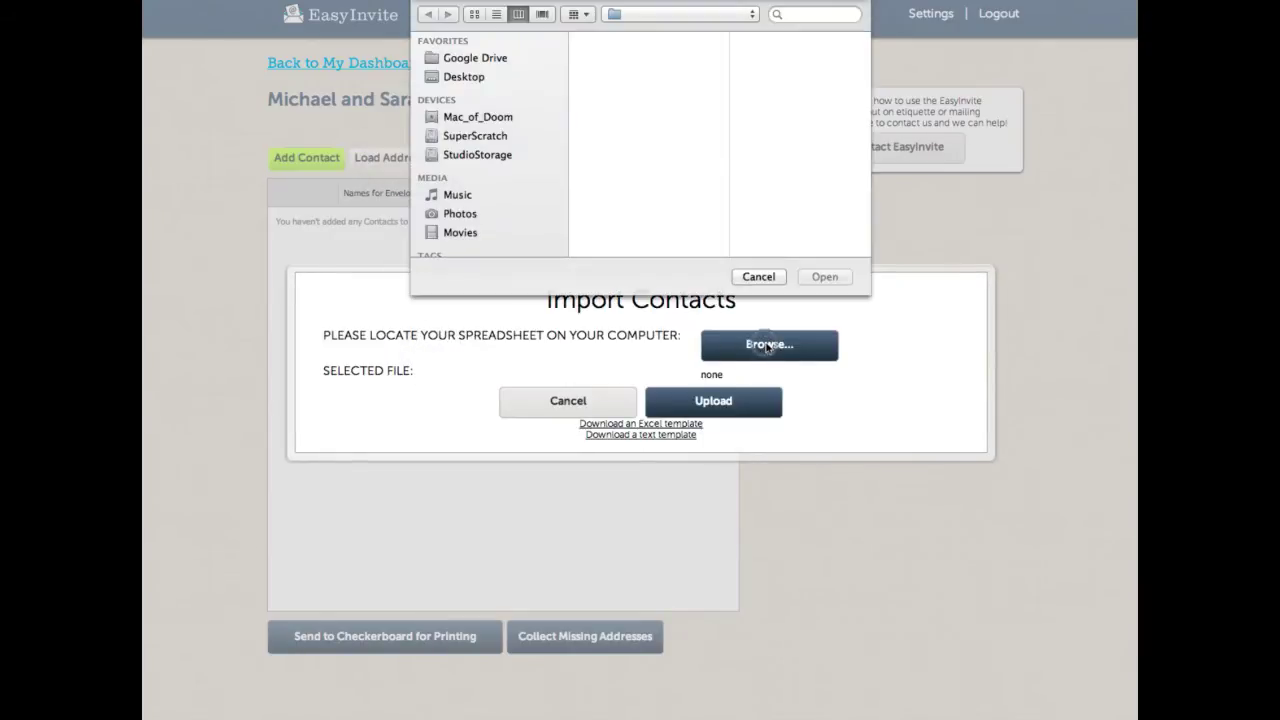
{"action": "left_click", "coordinate": [621, 123]}
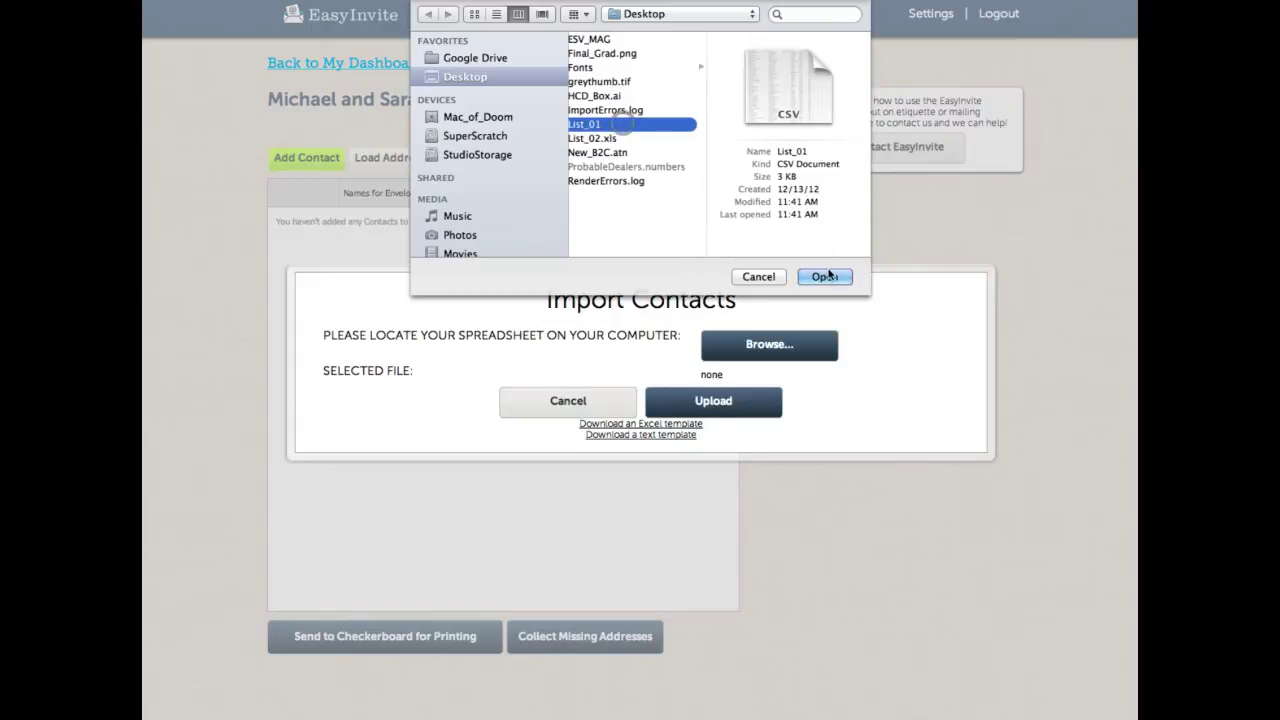
{"action": "left_click", "coordinate": [826, 276]}
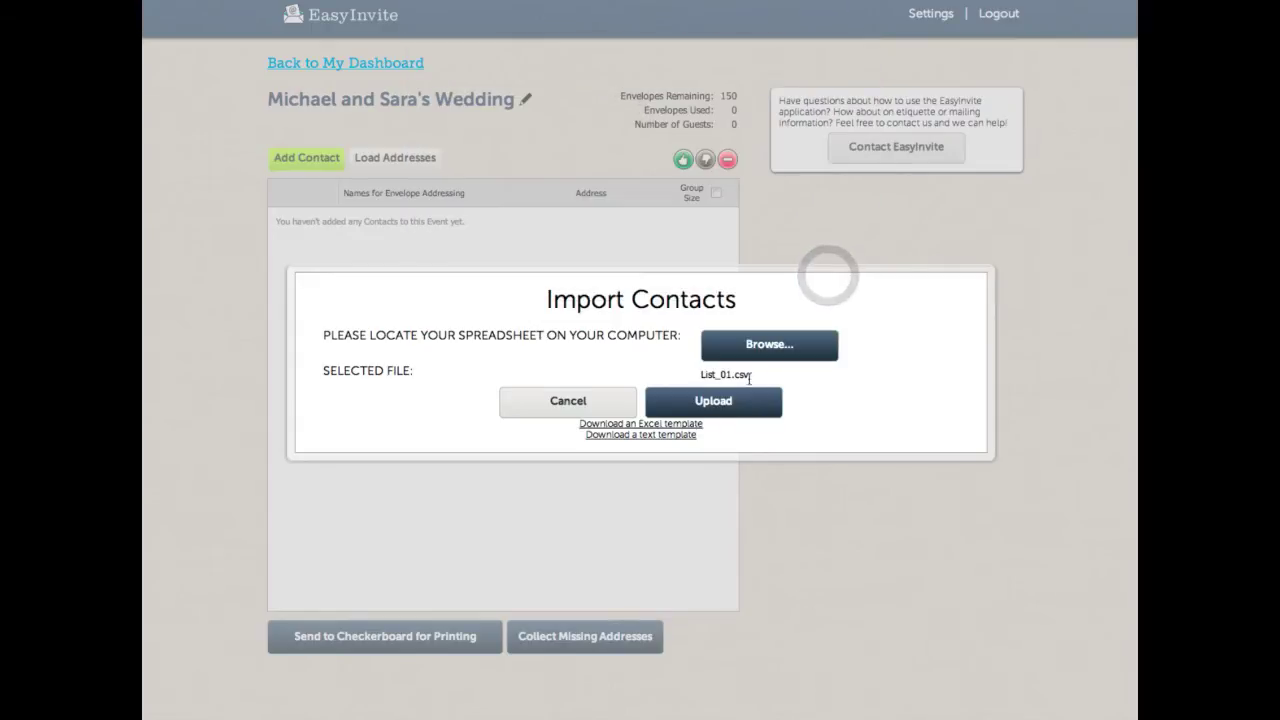
{"action": "left_click", "coordinate": [709, 400]}
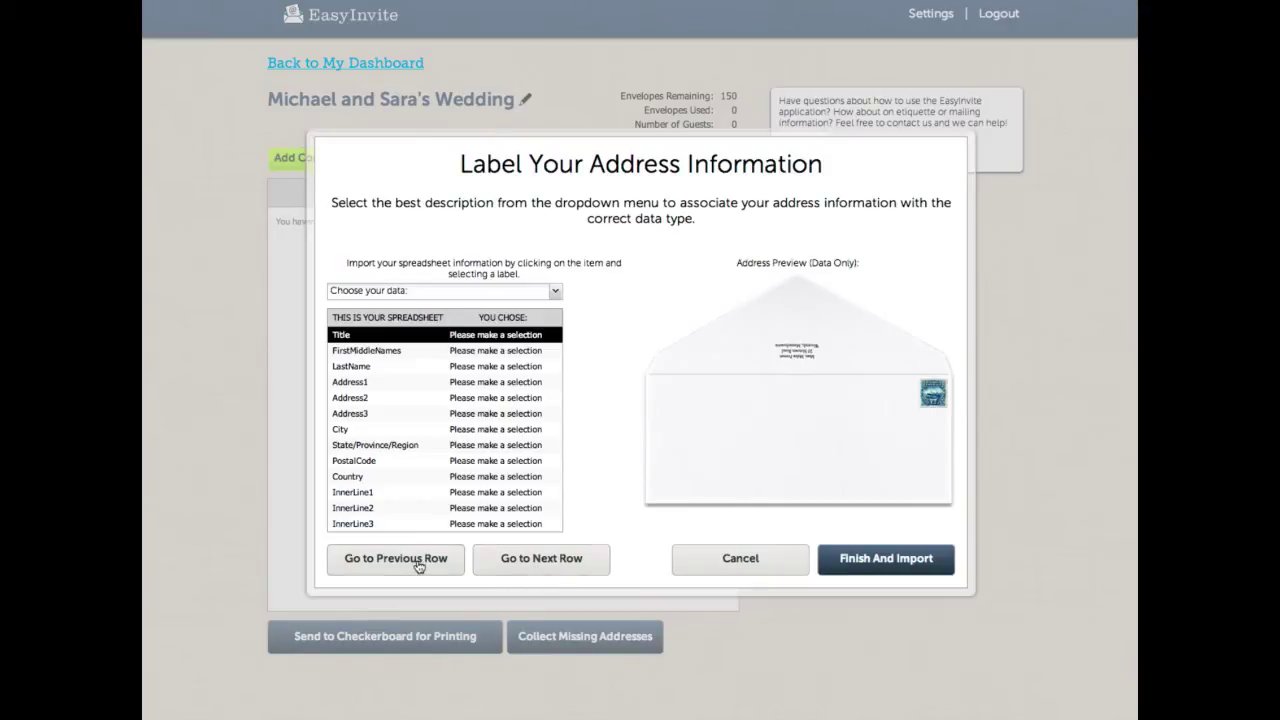
Step: Preview a few spreadsheet records, then return to the column header row
{"action": "left_click", "coordinate": [535, 563]}
{"action": "left_click", "coordinate": [538, 560]}
{"action": "left_click", "coordinate": [431, 556]}
{"action": "left_click", "coordinate": [431, 554]}
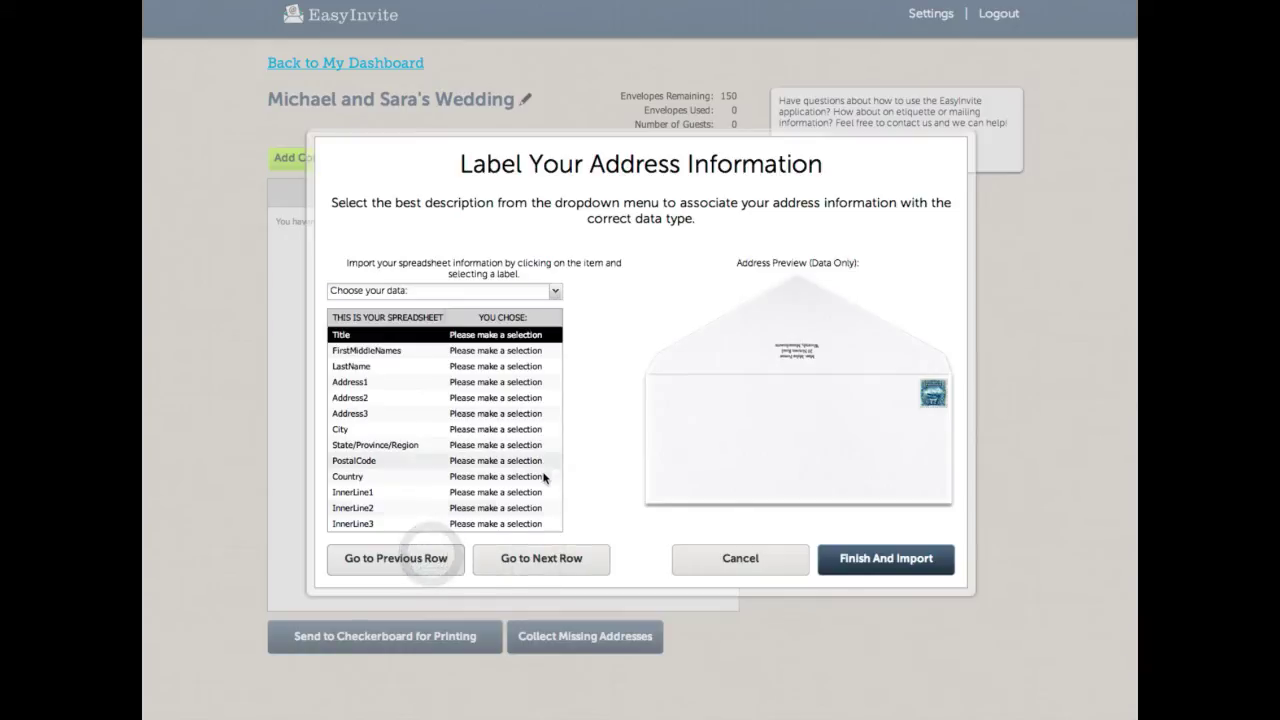
{"action": "left_click", "coordinate": [530, 558]}
{"action": "left_click", "coordinate": [532, 558]}
{"action": "left_click", "coordinate": [409, 557]}
{"action": "left_click", "coordinate": [409, 557]}
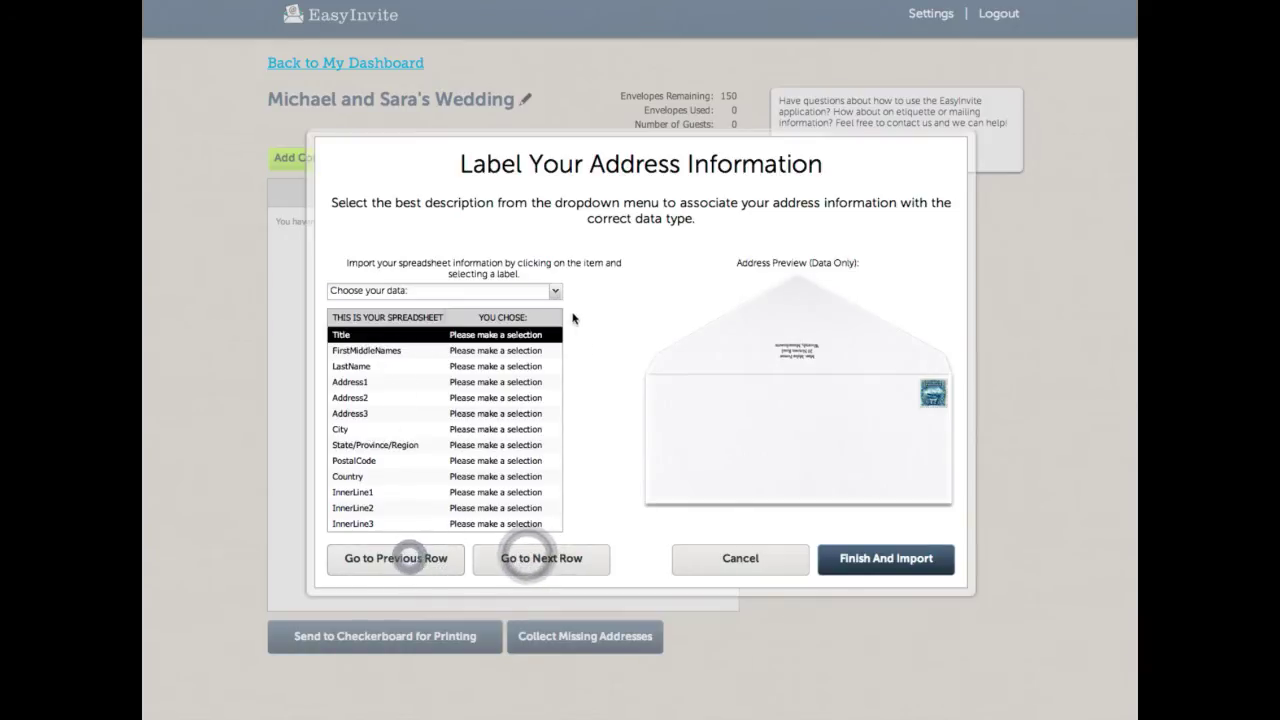
Step: Label the Title, FirstMiddleNames and LastName columns as Title, First Name and Last Name
{"action": "left_click", "coordinate": [556, 292]}
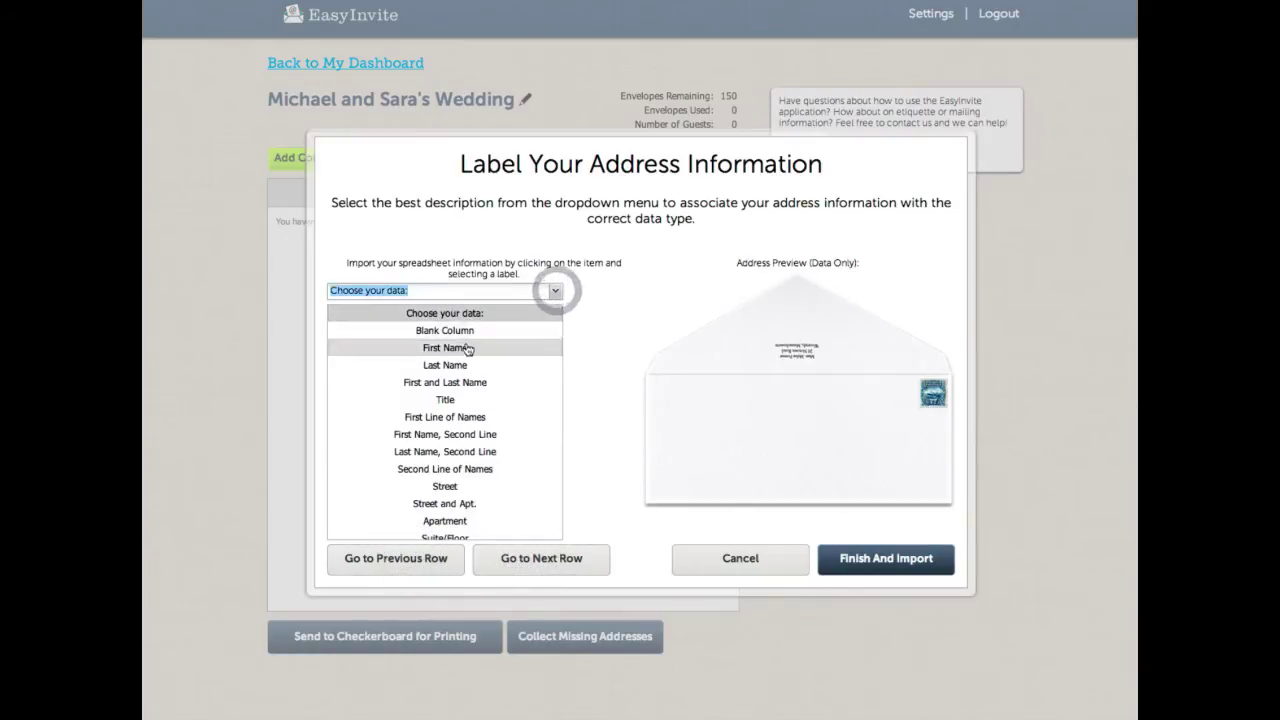
{"action": "left_click", "coordinate": [466, 348]}
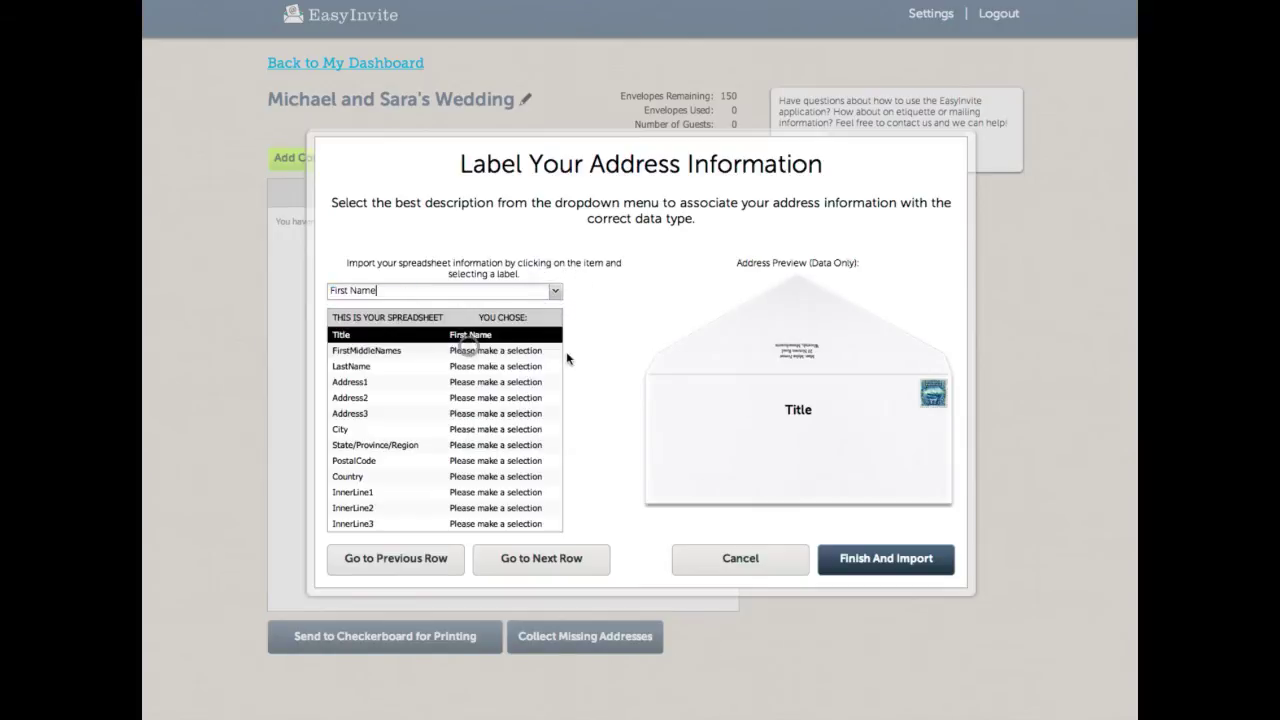
{"action": "left_click", "coordinate": [555, 292]}
{"action": "left_click", "coordinate": [425, 399]}
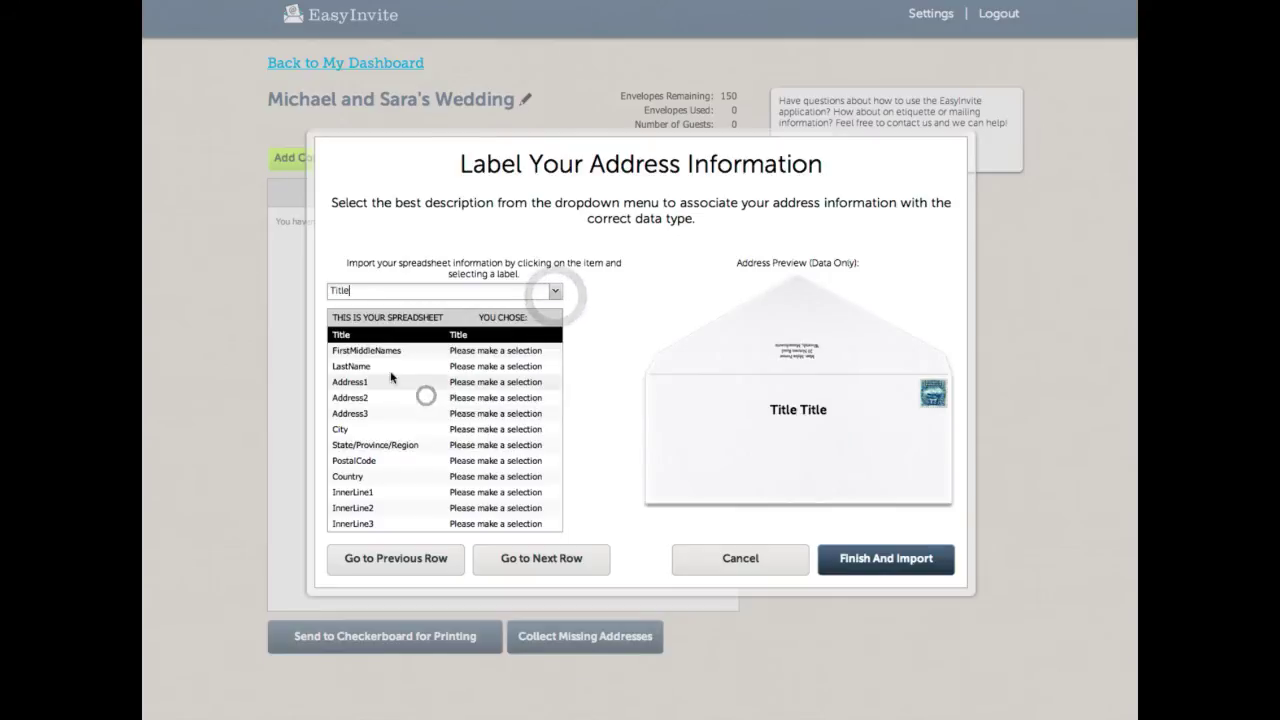
{"action": "left_click", "coordinate": [487, 352]}
{"action": "left_click", "coordinate": [555, 291]}
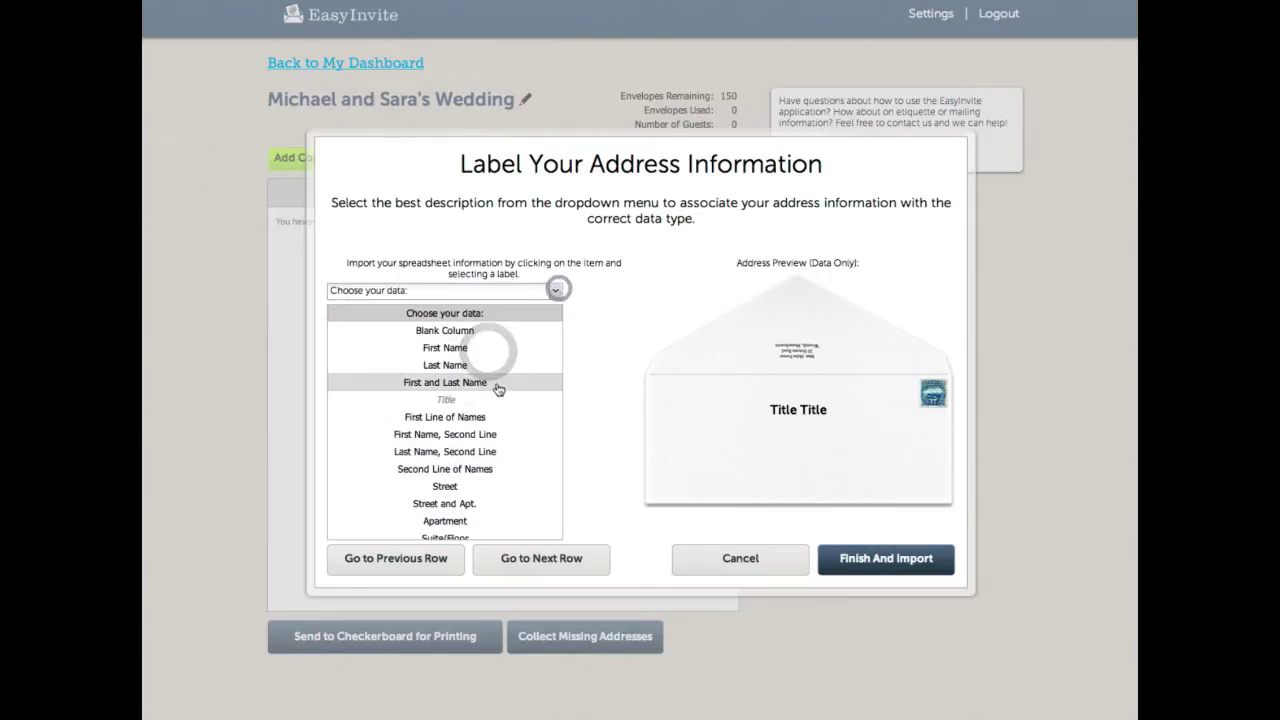
{"action": "left_click", "coordinate": [486, 352]}
{"action": "left_click", "coordinate": [410, 367]}
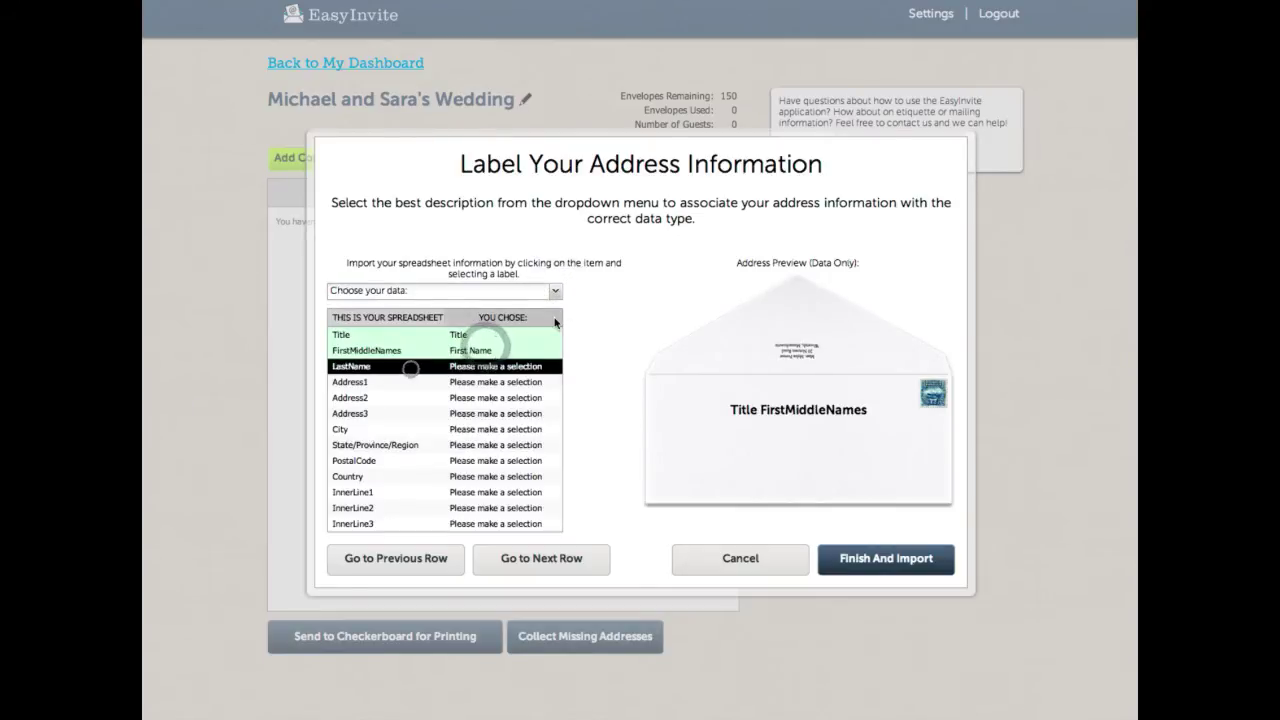
{"action": "left_click", "coordinate": [554, 293]}
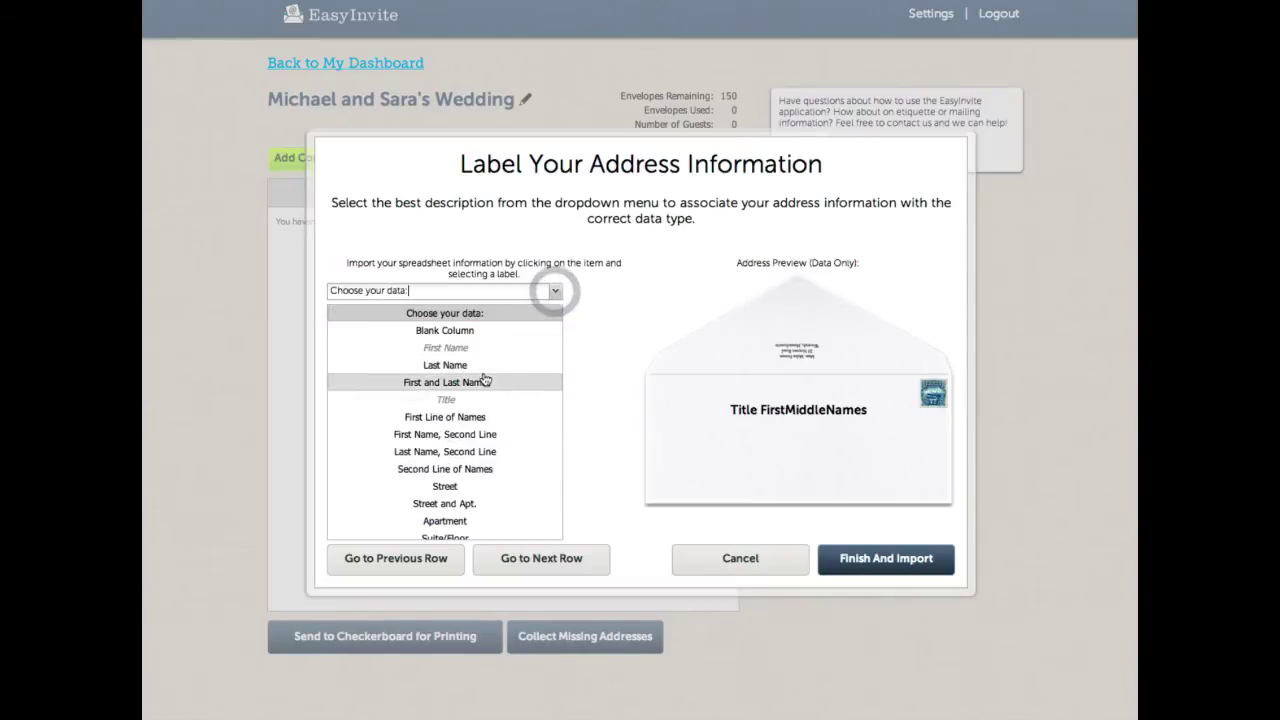
{"action": "left_click", "coordinate": [486, 370]}
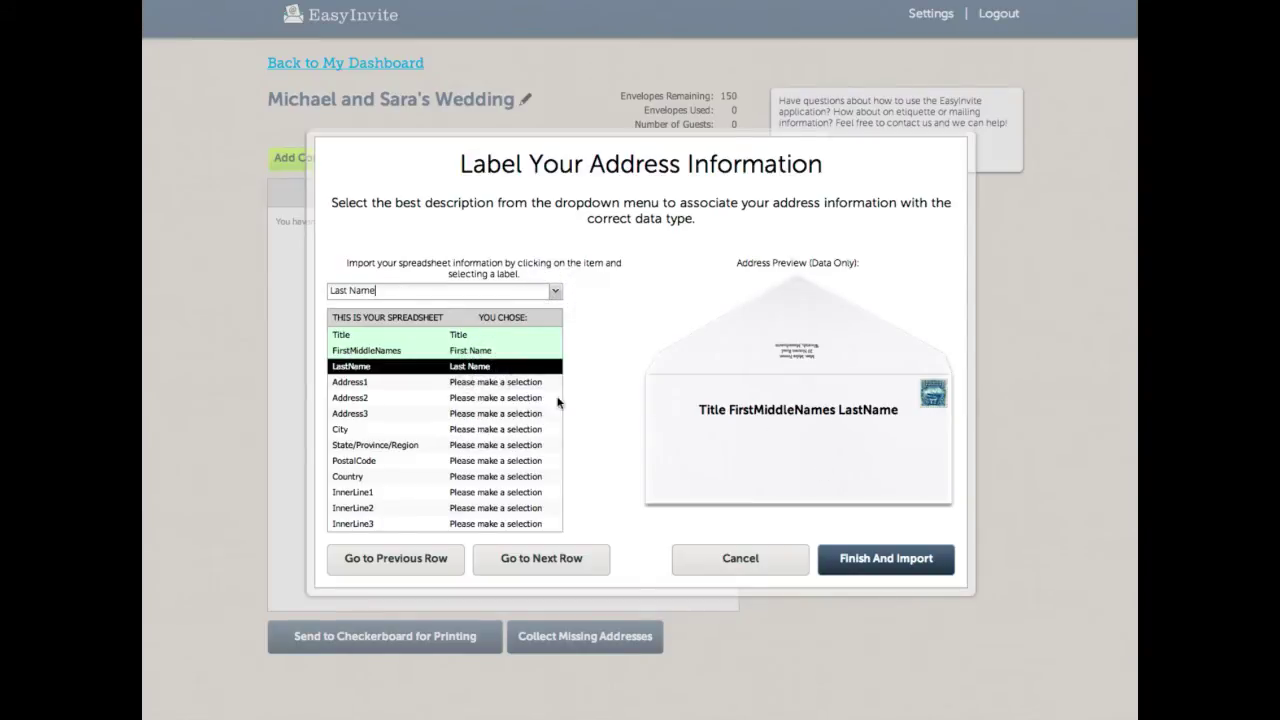
Step: Page forward and back through the guest records to inspect the address columns
{"action": "left_click", "coordinate": [532, 566]}
{"action": "left_click", "coordinate": [535, 562]}
{"action": "left_click", "coordinate": [540, 560]}
{"action": "left_click", "coordinate": [544, 560]}
{"action": "left_click", "coordinate": [535, 558]}
{"action": "left_click", "coordinate": [476, 564]}
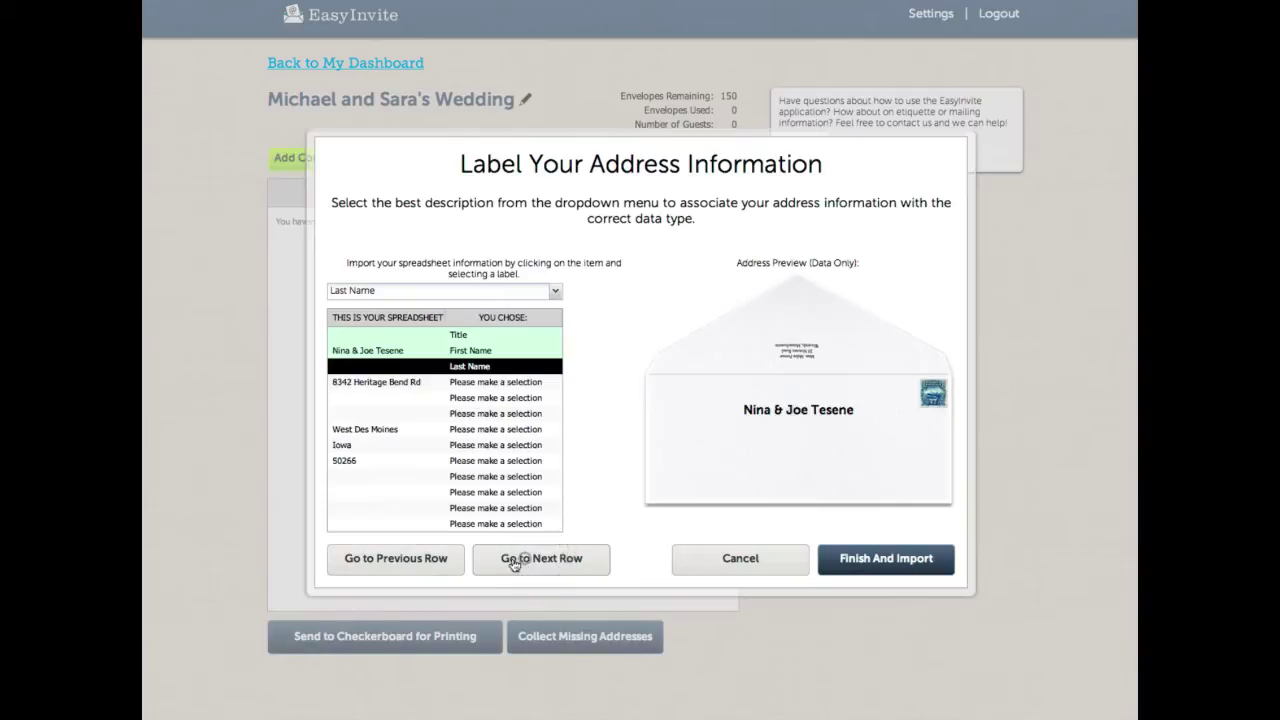
{"action": "left_click", "coordinate": [428, 558]}
{"action": "left_click", "coordinate": [428, 558]}
{"action": "left_click", "coordinate": [428, 558]}
{"action": "left_click", "coordinate": [428, 557]}
{"action": "left_click", "coordinate": [418, 558]}
{"action": "left_click", "coordinate": [520, 560]}
{"action": "left_click", "coordinate": [519, 558]}
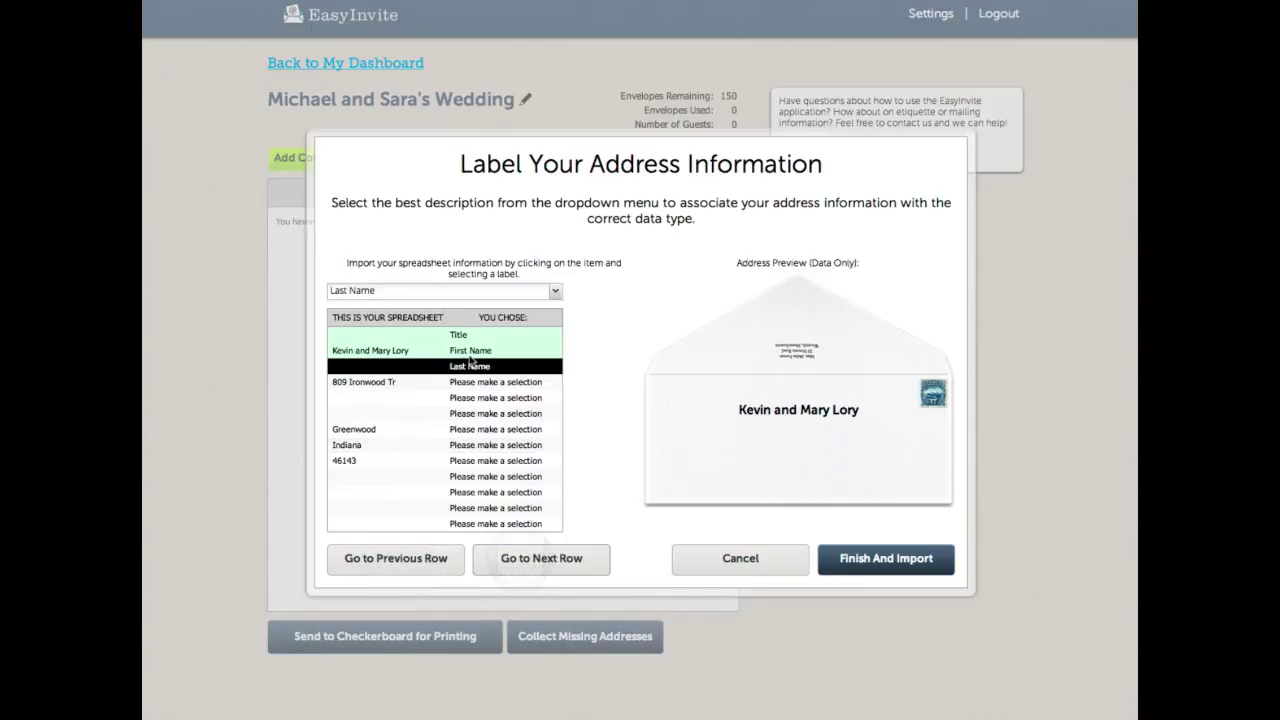
Step: Label the street address column as Street and the zip code column as Postal Code
{"action": "left_click", "coordinate": [402, 382]}
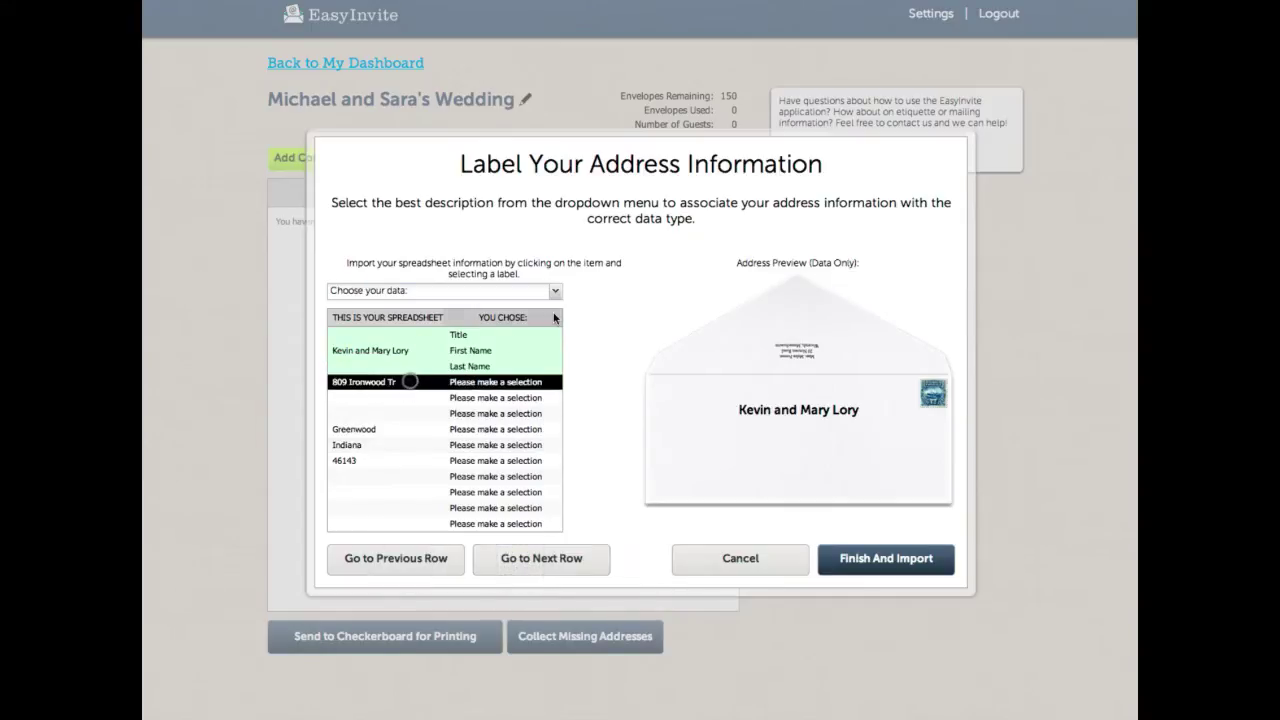
{"action": "left_click", "coordinate": [555, 290]}
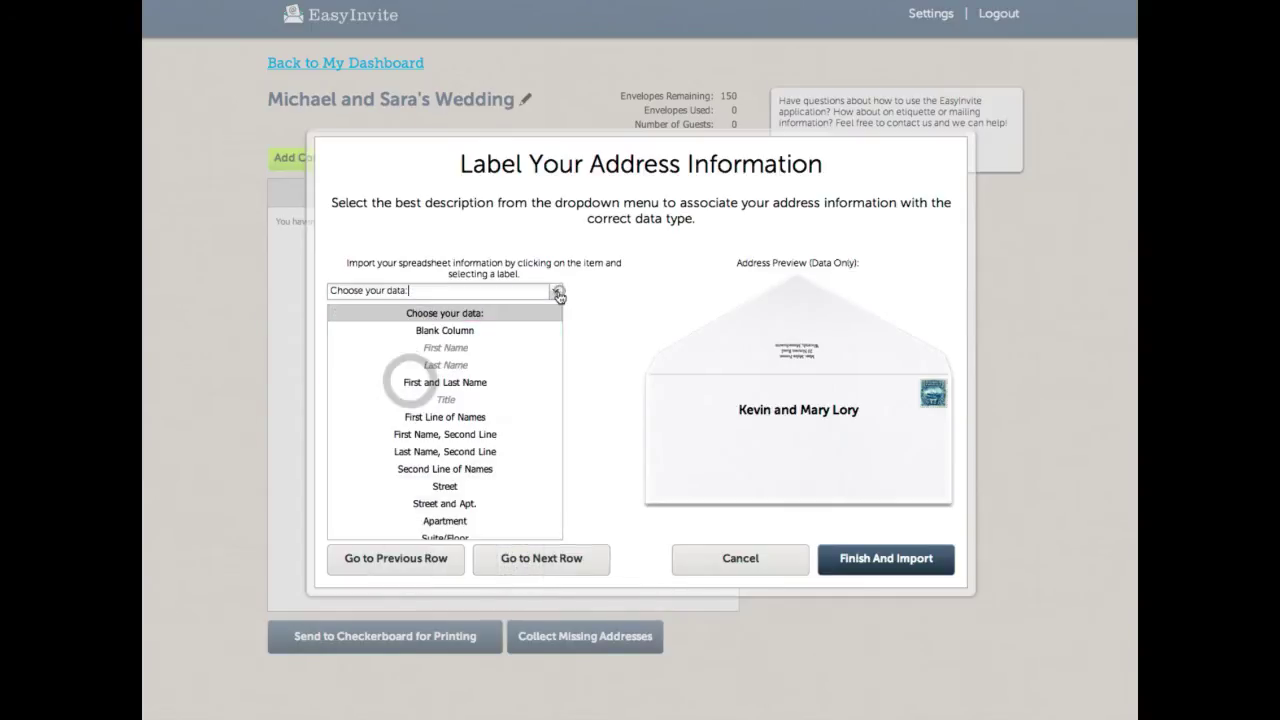
{"action": "left_click", "coordinate": [456, 484]}
{"action": "left_click", "coordinate": [468, 460]}
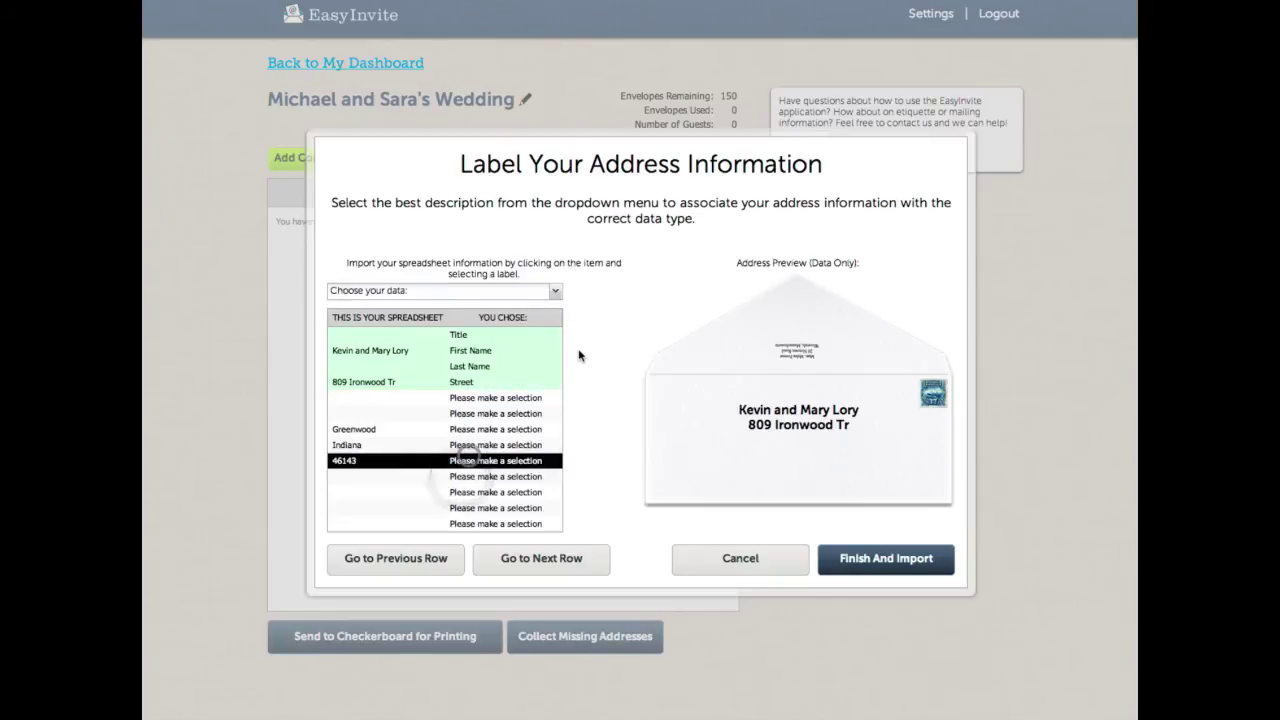
{"action": "left_click", "coordinate": [555, 290]}
{"action": "scroll", "coordinate": [535, 477], "scroll_direction": "down", "scroll_amount": 1}
{"action": "scroll", "coordinate": [537, 477], "scroll_direction": "down", "scroll_amount": 3}
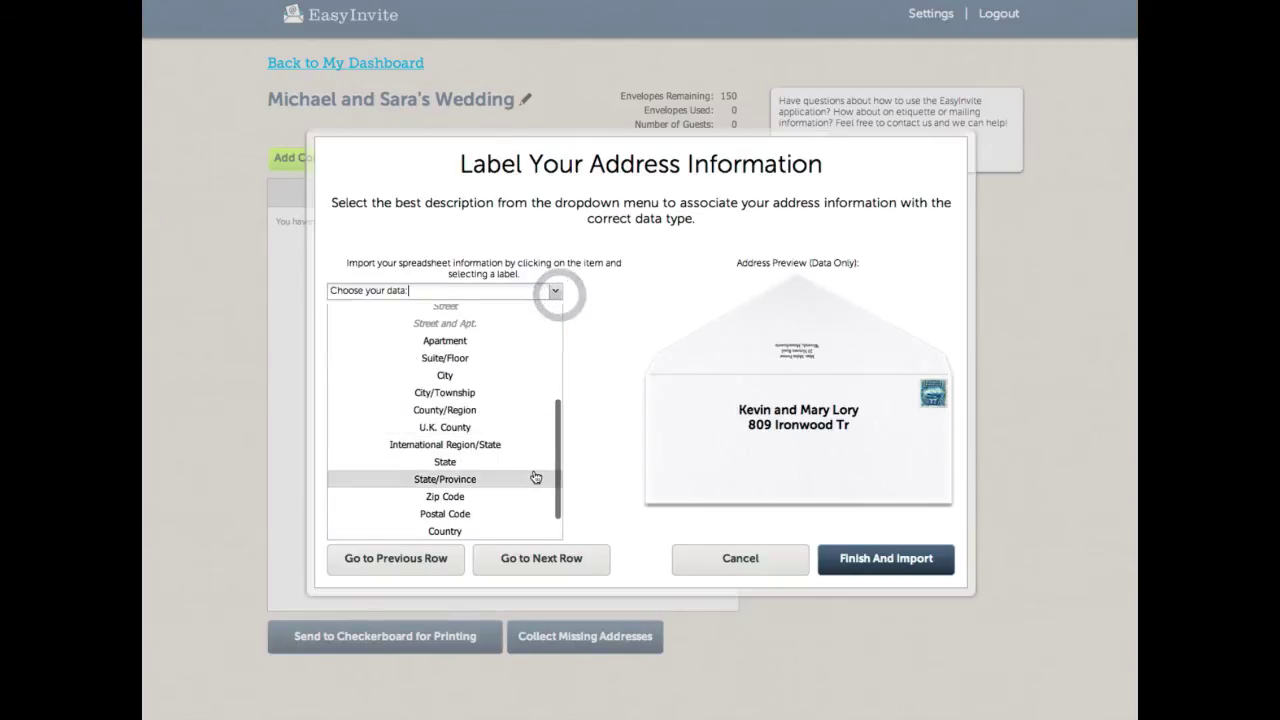
{"action": "left_click", "coordinate": [512, 512]}
Step: Label the state column as State and the city column as City
{"action": "left_click", "coordinate": [502, 449]}
{"action": "left_click", "coordinate": [555, 290]}
{"action": "scroll", "coordinate": [480, 458], "scroll_direction": "down", "scroll_amount": 3}
{"action": "left_click", "coordinate": [445, 488]}
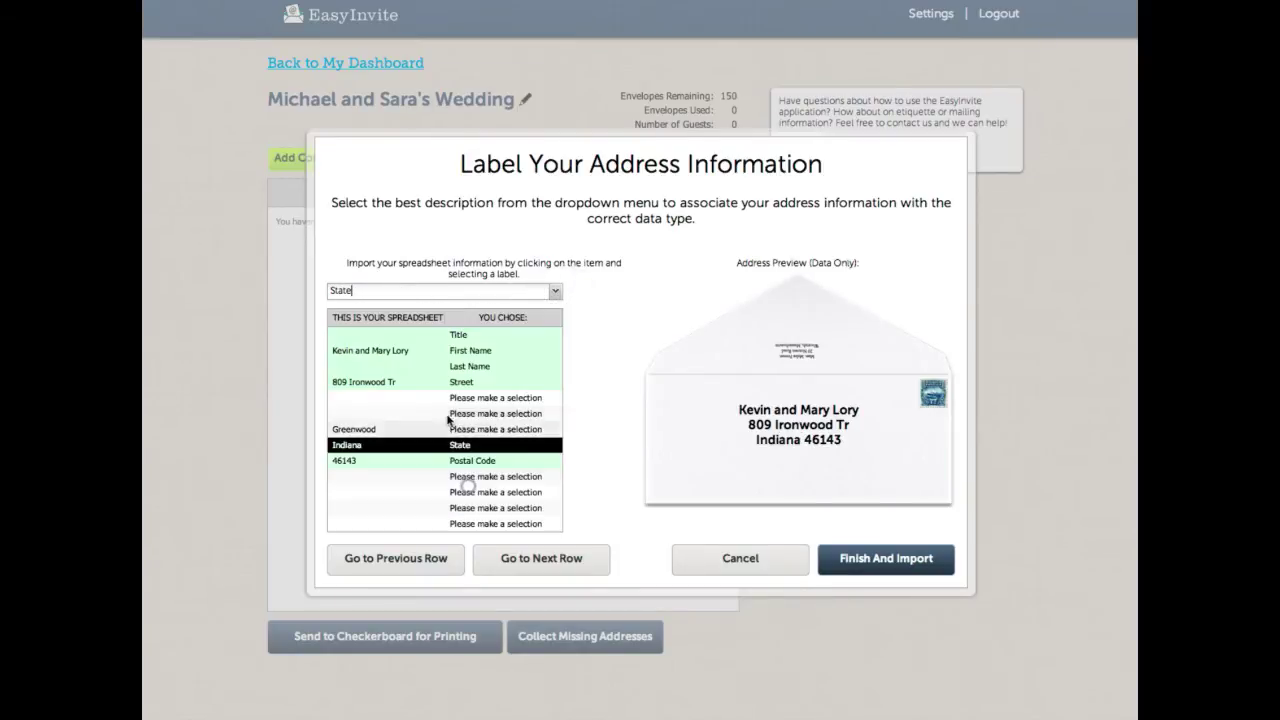
{"action": "left_click", "coordinate": [437, 430]}
{"action": "left_click", "coordinate": [555, 290]}
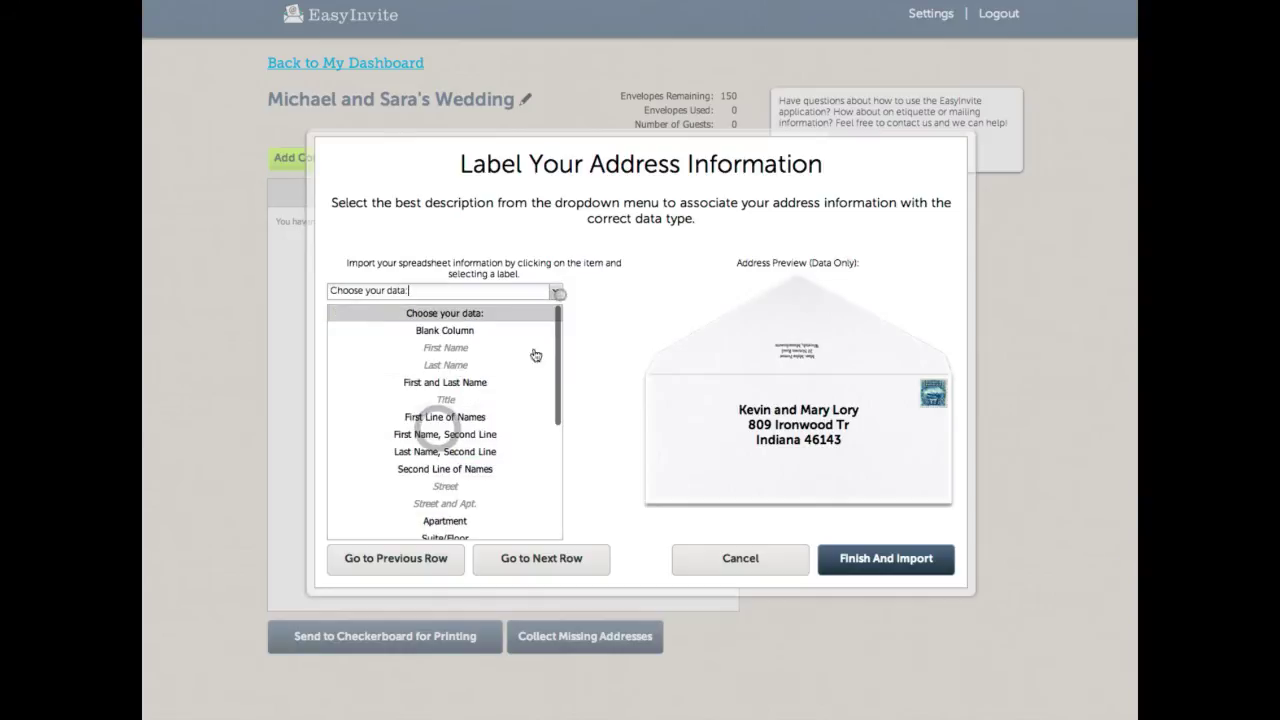
{"action": "scroll", "coordinate": [507, 381], "scroll_direction": "down", "scroll_amount": 3}
{"action": "left_click", "coordinate": [505, 346]}
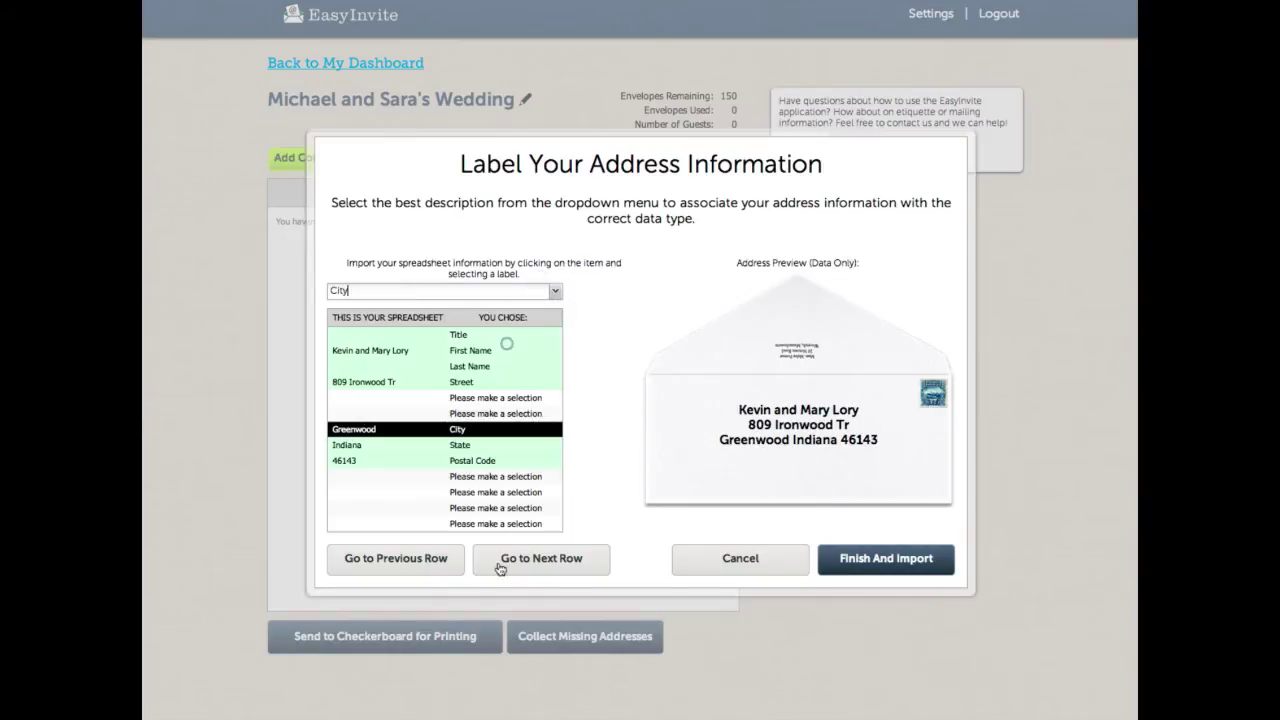
{"action": "left_click", "coordinate": [423, 566]}
Step: Step through the guest records to find the one with a German address
{"action": "left_click", "coordinate": [420, 560]}
{"action": "left_click", "coordinate": [420, 560]}
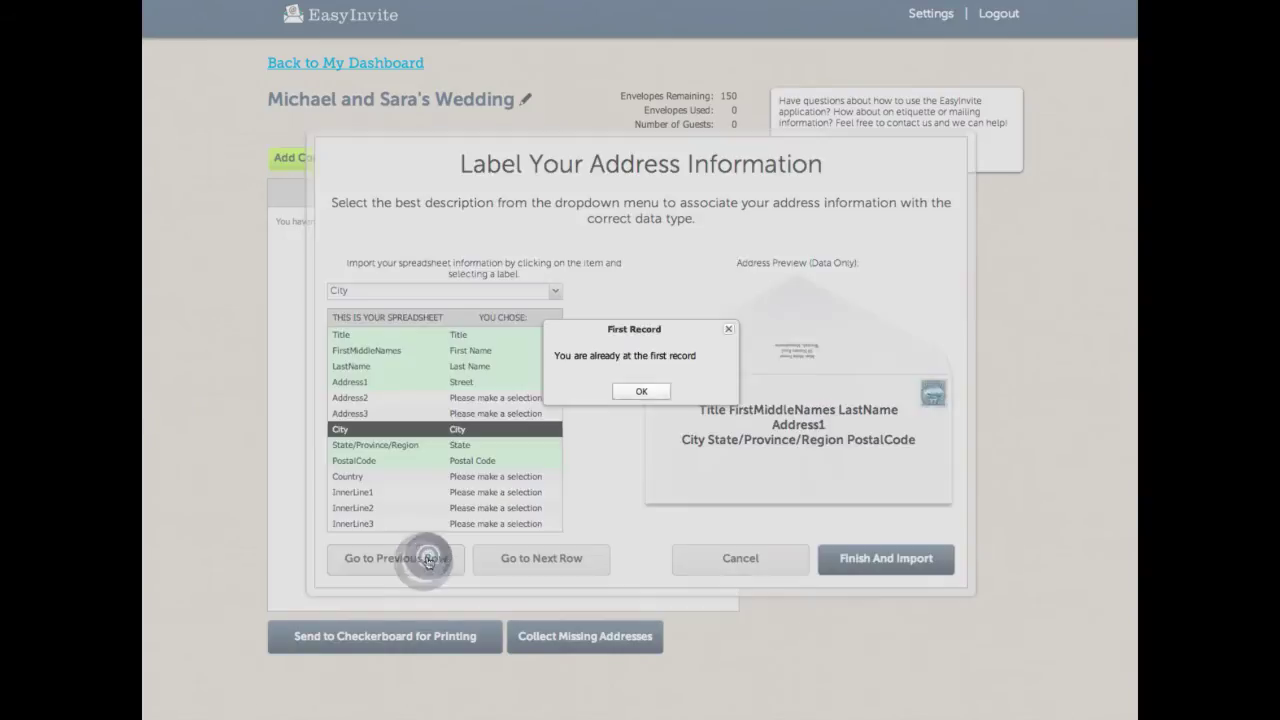
{"action": "left_click", "coordinate": [643, 394]}
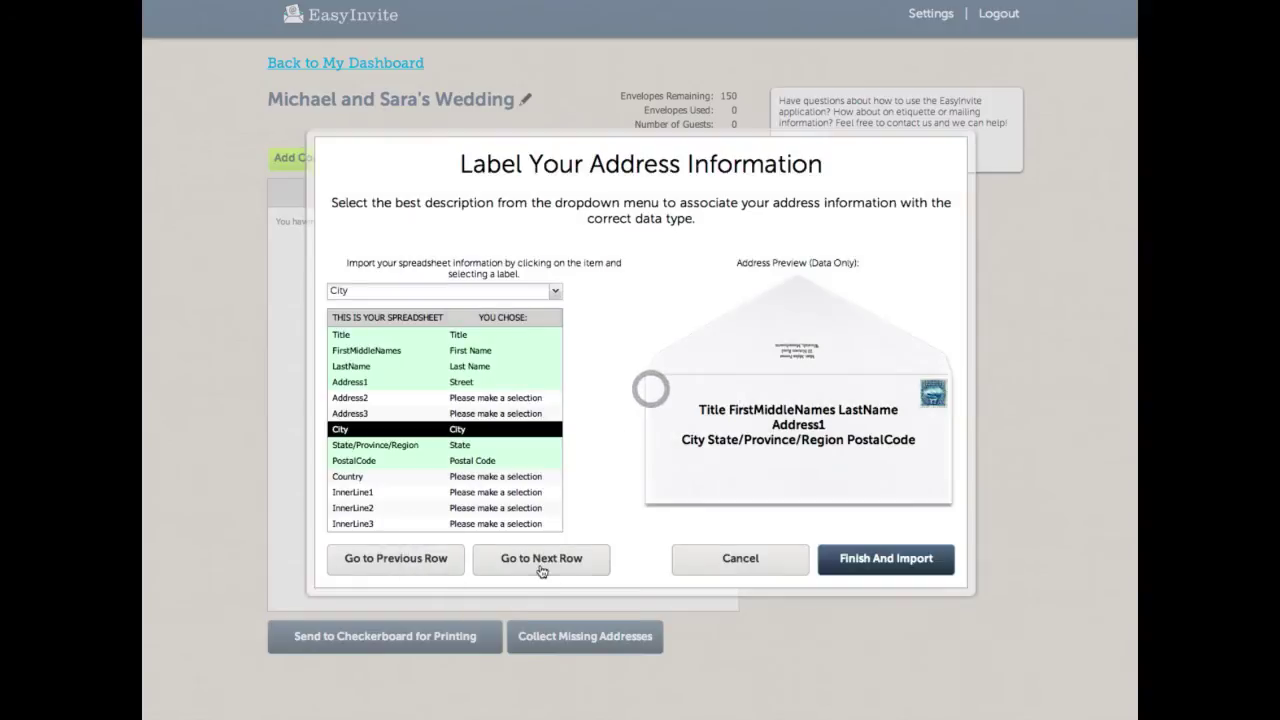
{"action": "left_click", "coordinate": [540, 563]}
{"action": "left_click", "coordinate": [540, 563]}
{"action": "left_click", "coordinate": [541, 563]}
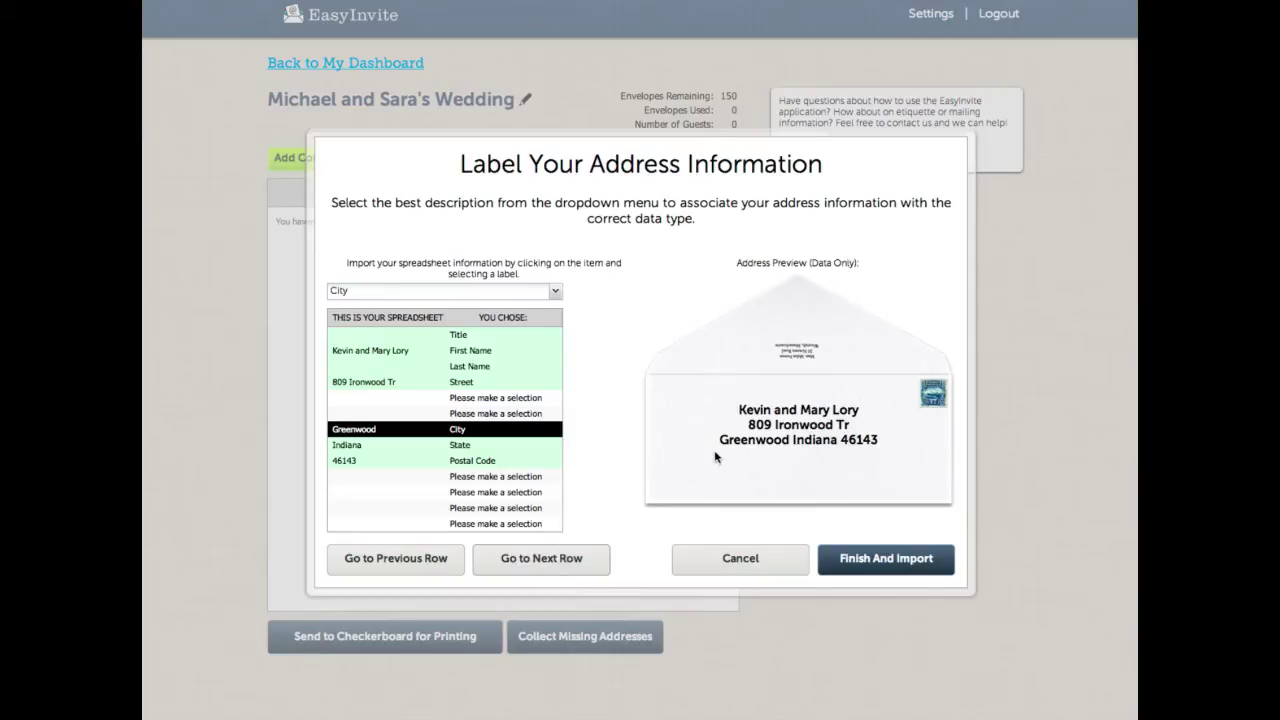
{"action": "left_click", "coordinate": [539, 566]}
{"action": "left_click", "coordinate": [539, 566]}
{"action": "left_click", "coordinate": [539, 566]}
{"action": "left_click", "coordinate": [539, 566]}
{"action": "left_click", "coordinate": [539, 566]}
{"action": "left_click", "coordinate": [539, 566]}
{"action": "left_click", "coordinate": [412, 558]}
{"action": "left_click", "coordinate": [410, 558]}
{"action": "left_click", "coordinate": [400, 562]}
{"action": "left_click", "coordinate": [400, 558]}
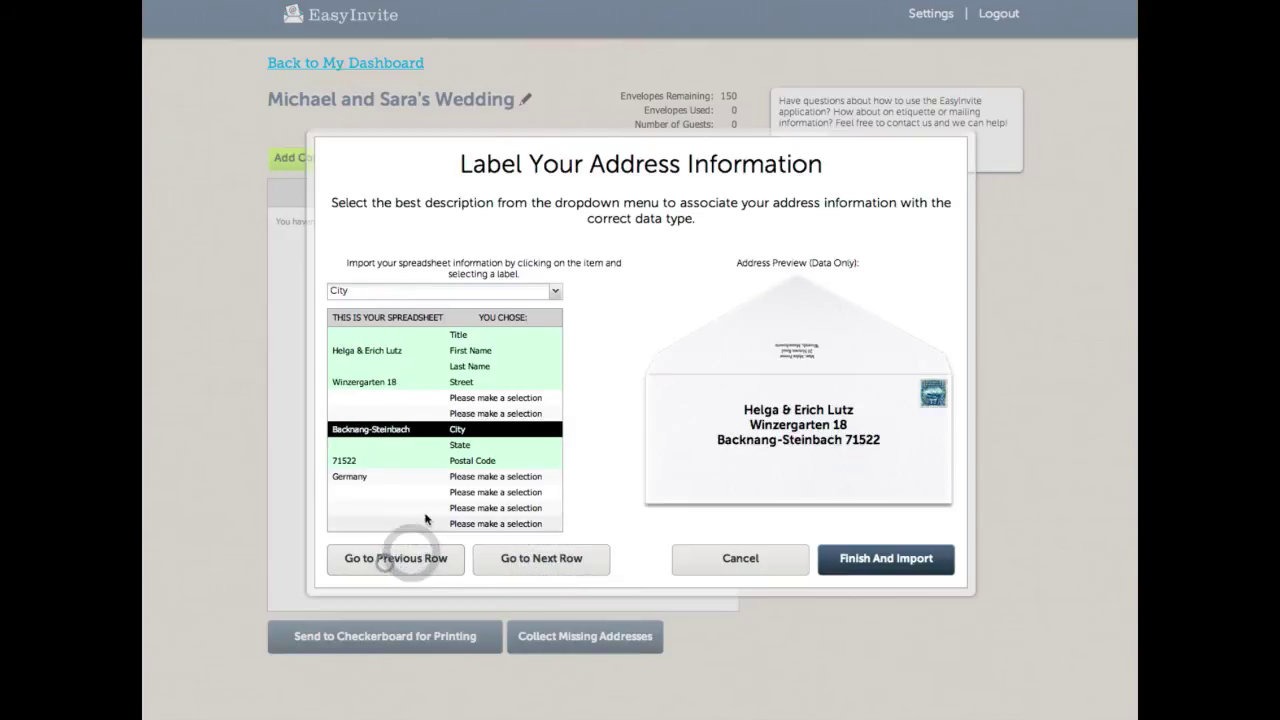
Step: Label the column containing Germany as Country
{"action": "left_click", "coordinate": [386, 560]}
{"action": "left_click", "coordinate": [488, 476]}
{"action": "left_click", "coordinate": [557, 291]}
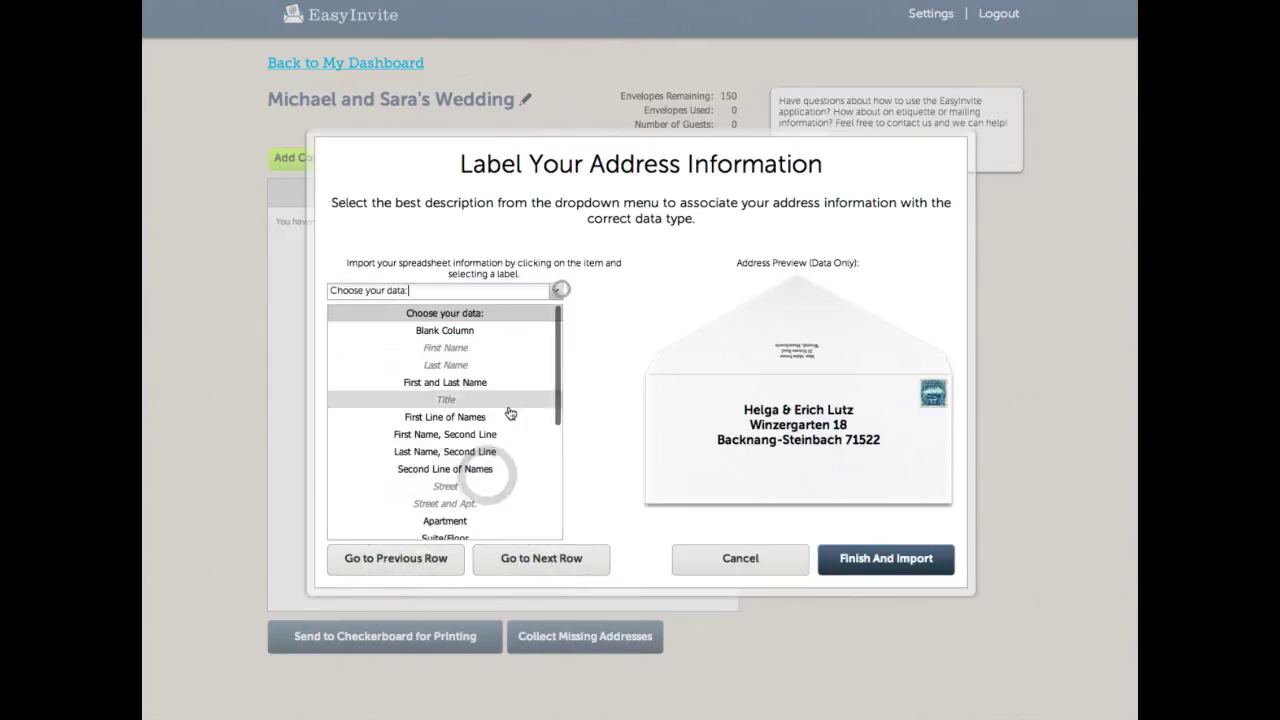
{"action": "scroll", "coordinate": [490, 500], "scroll_direction": "down", "scroll_amount": 3}
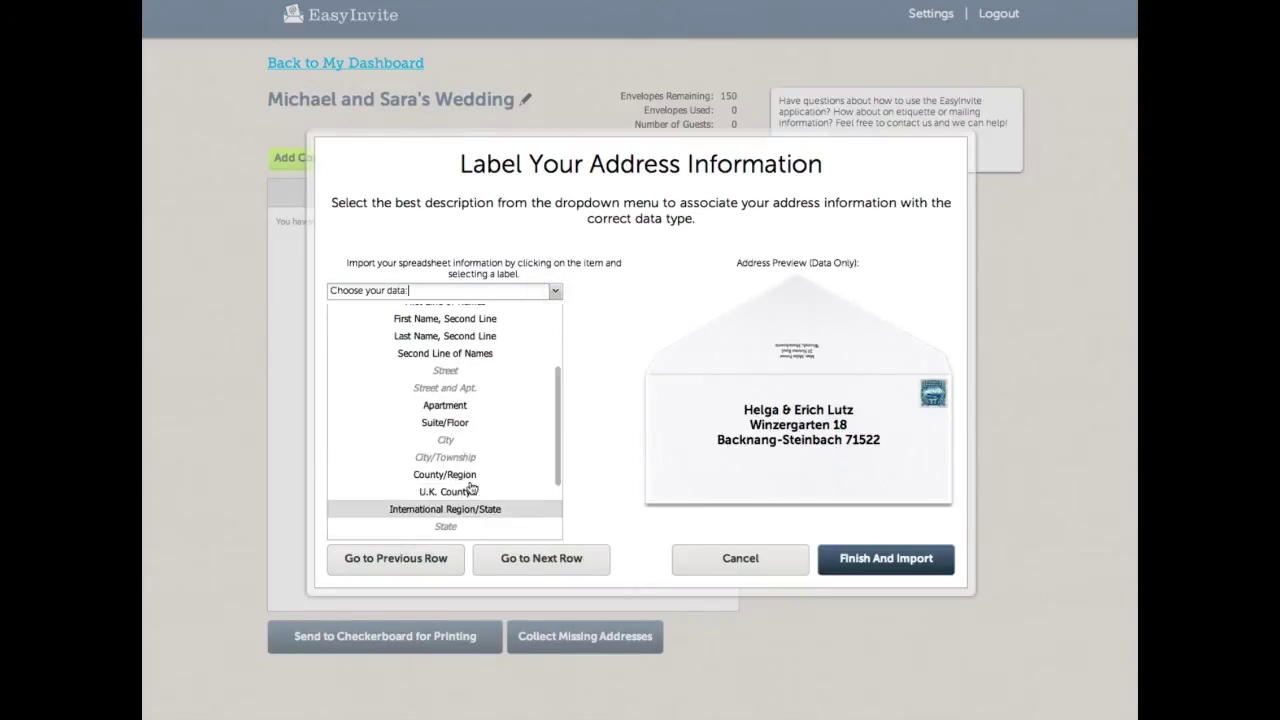
{"action": "scroll", "coordinate": [468, 485], "scroll_direction": "down", "scroll_amount": 3}
{"action": "left_click", "coordinate": [465, 500]}
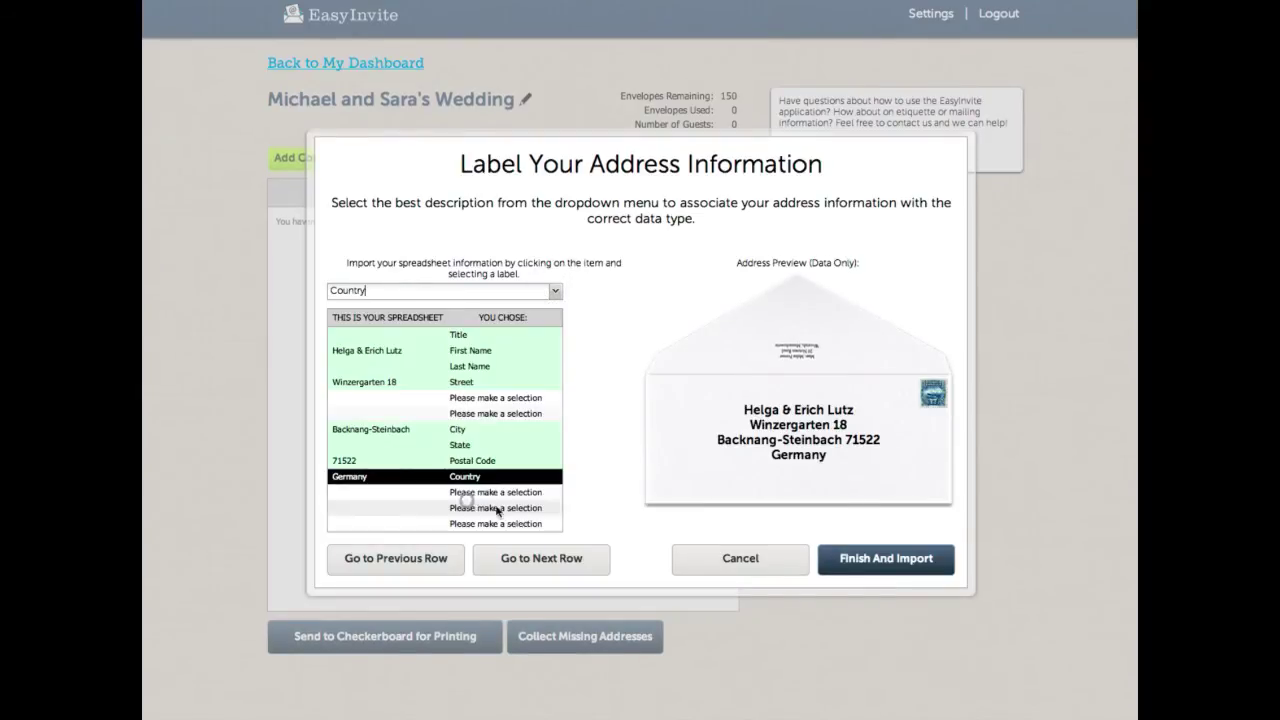
Step: Advance through every envelope preview to the last guest record and dismiss the notice
{"action": "left_click", "coordinate": [549, 562]}
{"action": "left_click", "coordinate": [551, 564]}
{"action": "left_click", "coordinate": [551, 564]}
{"action": "left_click", "coordinate": [551, 564]}
{"action": "left_click", "coordinate": [551, 565]}
{"action": "left_click", "coordinate": [551, 564]}
{"action": "left_click", "coordinate": [551, 564]}
{"action": "left_click", "coordinate": [551, 564]}
{"action": "left_click", "coordinate": [551, 564]}
{"action": "left_click", "coordinate": [551, 564]}
{"action": "left_click", "coordinate": [551, 564]}
{"action": "left_click", "coordinate": [551, 564]}
{"action": "left_click", "coordinate": [551, 564]}
{"action": "left_click", "coordinate": [551, 564]}
{"action": "left_click", "coordinate": [551, 564]}
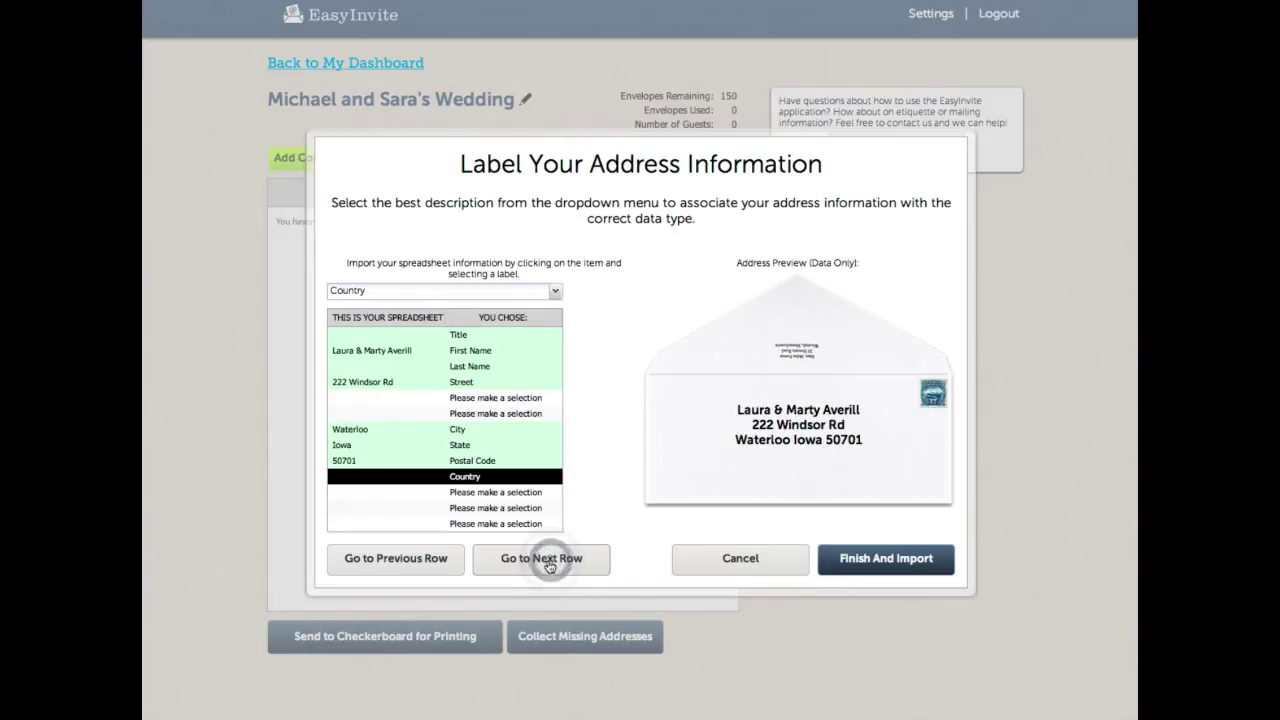
{"action": "left_click", "coordinate": [544, 562]}
{"action": "left_click", "coordinate": [539, 560]}
{"action": "left_click", "coordinate": [536, 557]}
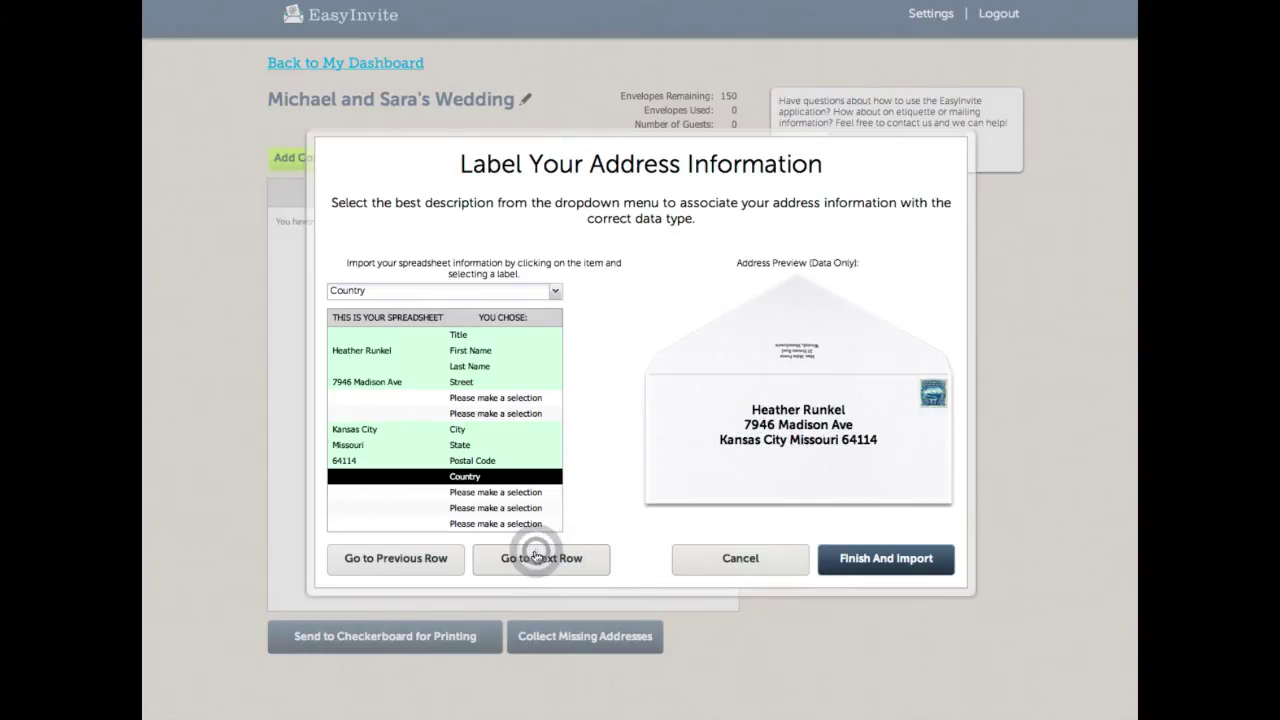
{"action": "left_click", "coordinate": [536, 557]}
{"action": "left_click", "coordinate": [536, 557]}
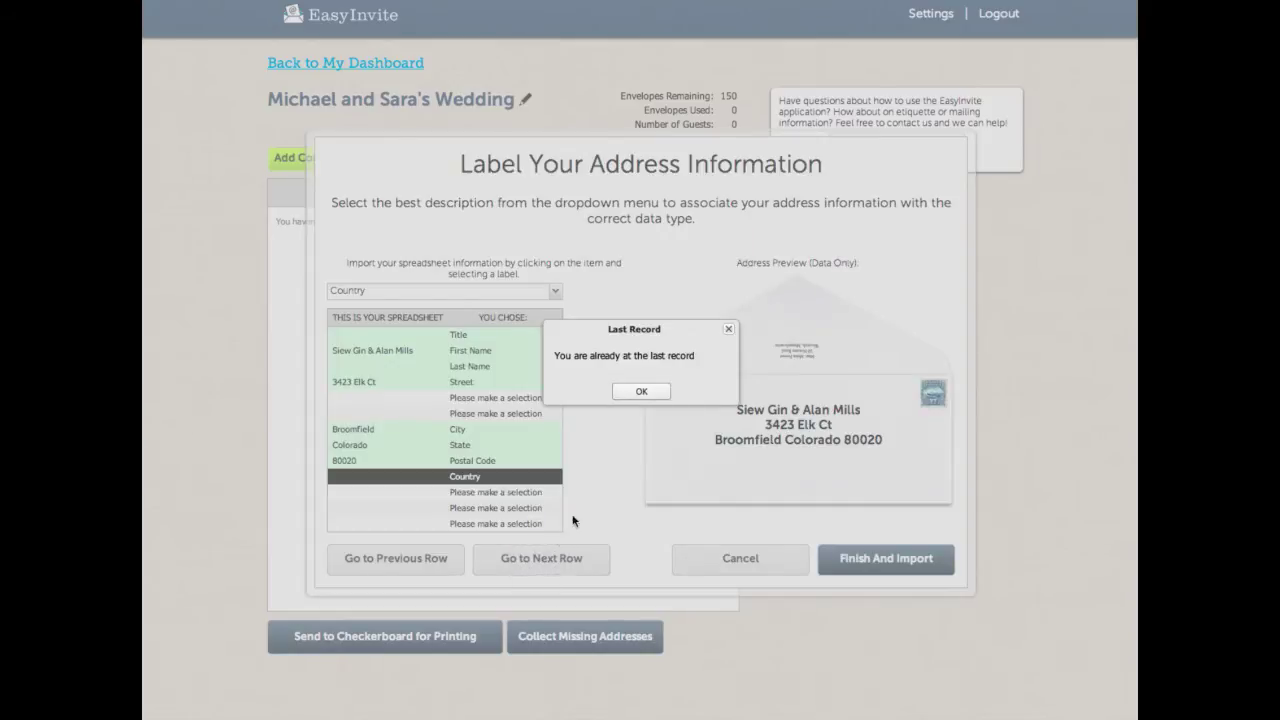
{"action": "left_click", "coordinate": [645, 392]}
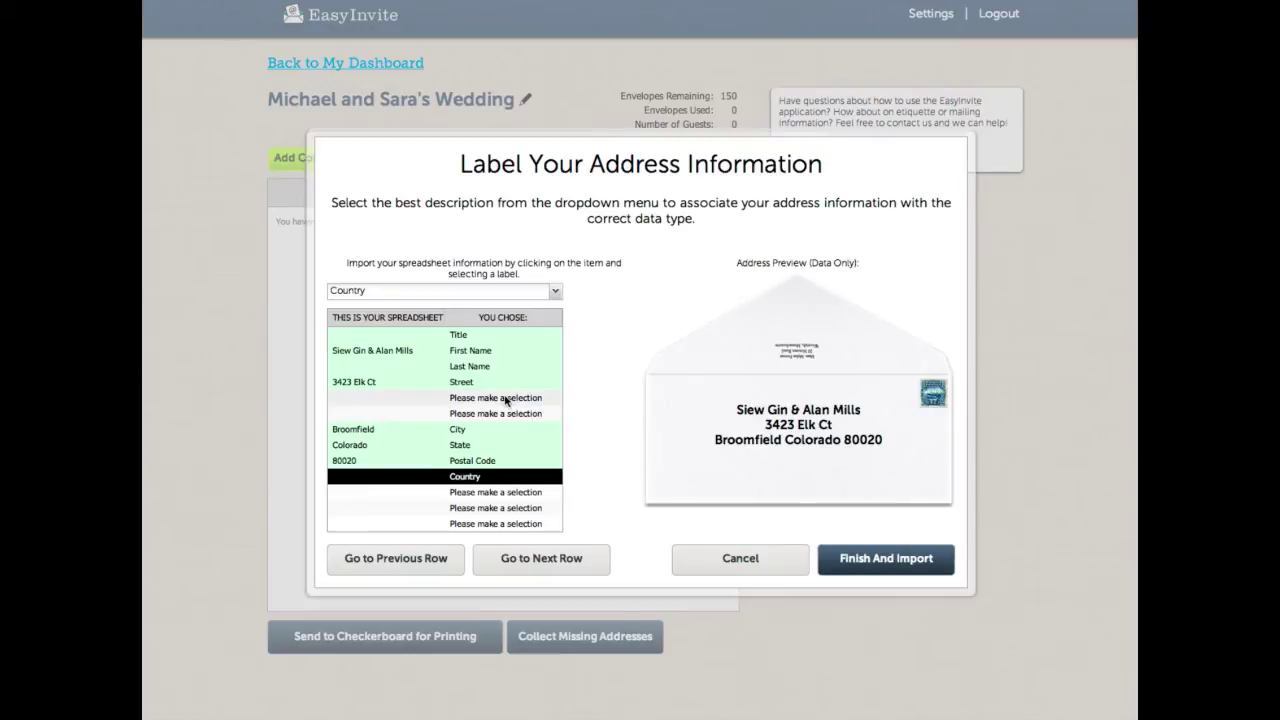
Step: Finish and import the addresses, choosing Yes to ignore the unlabelled columns
{"action": "left_click", "coordinate": [885, 561]}
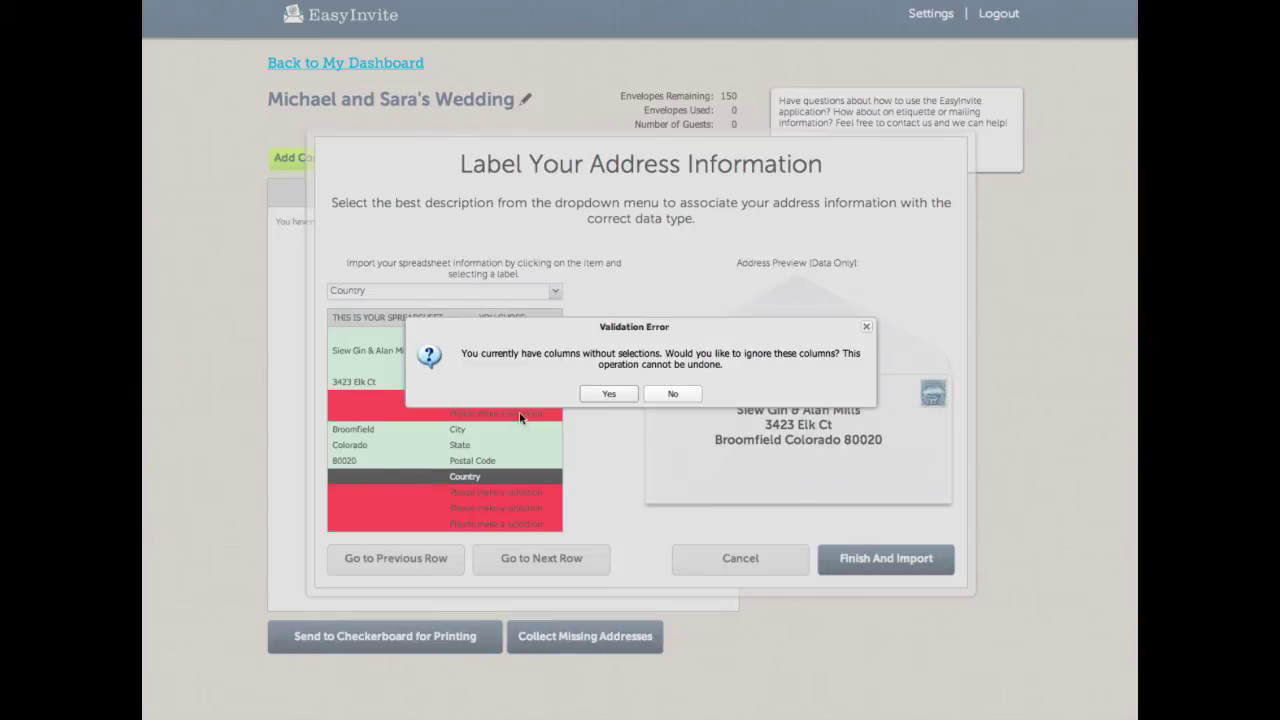
{"action": "left_click", "coordinate": [609, 394]}
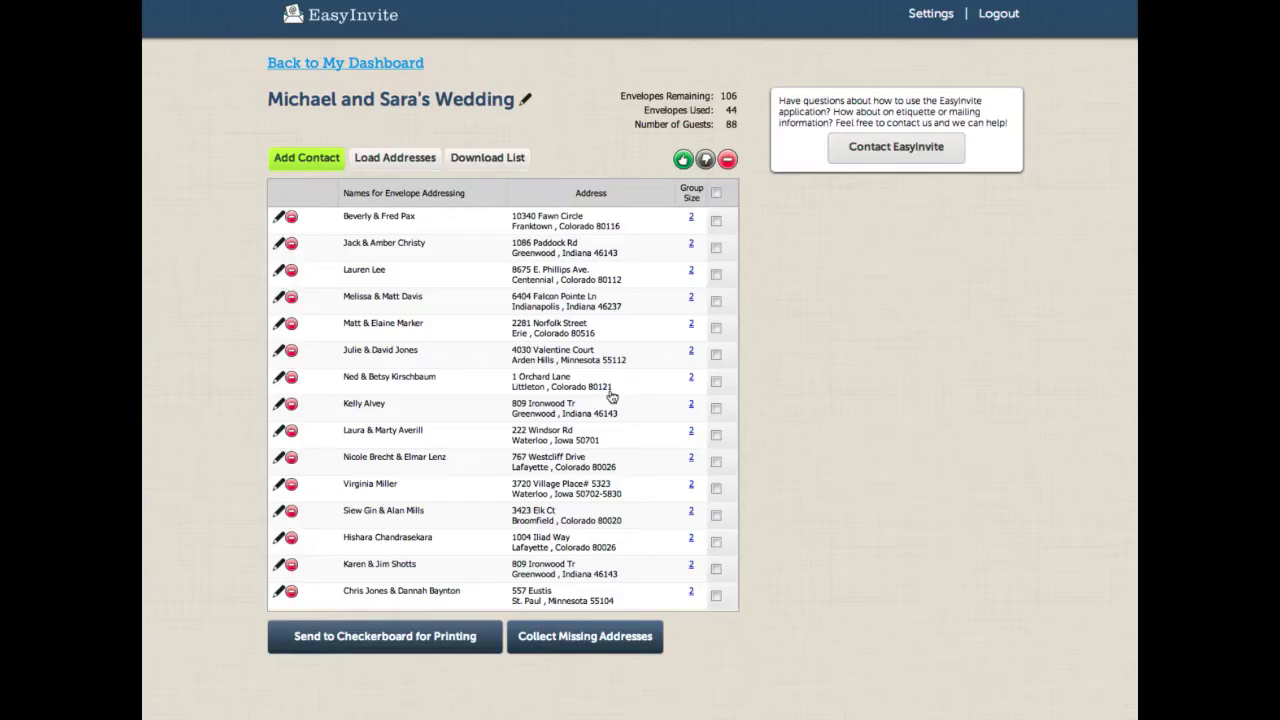
Step: Delete the 'Title FirstMiddleNames LastName' contact at the bottom of the guest list
{"action": "scroll", "coordinate": [462, 262], "scroll_direction": "down", "scroll_amount": 5}
{"action": "scroll", "coordinate": [462, 262], "scroll_direction": "down", "scroll_amount": 10}
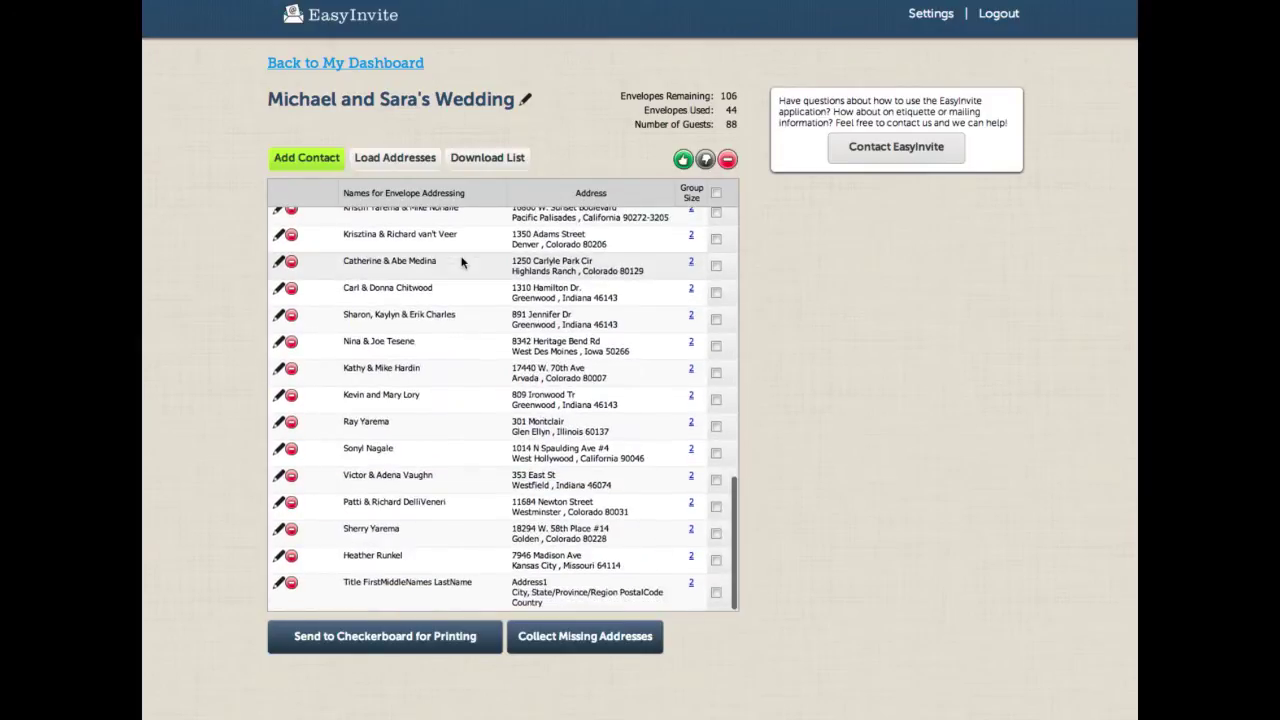
{"action": "scroll", "coordinate": [462, 262], "scroll_direction": "up", "scroll_amount": 1}
{"action": "scroll", "coordinate": [462, 262], "scroll_direction": "down", "scroll_amount": 1}
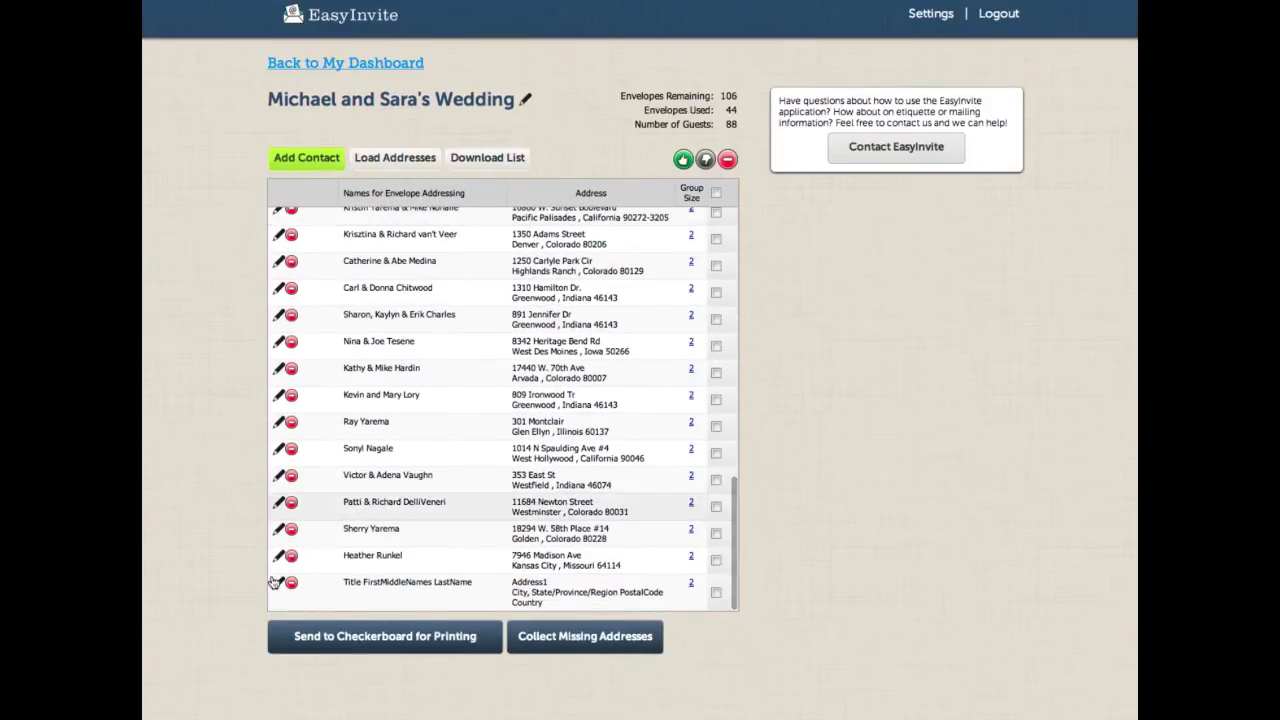
{"action": "left_click", "coordinate": [291, 582]}
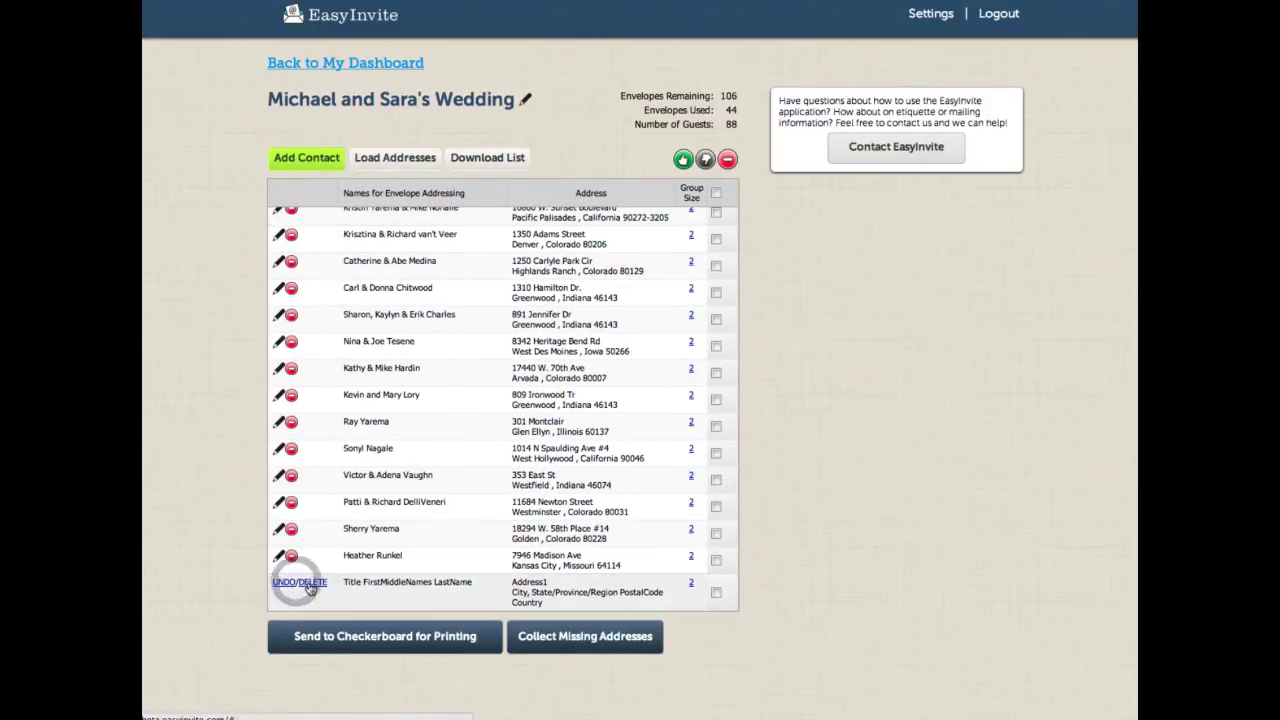
{"action": "scroll", "coordinate": [463, 345], "scroll_direction": "up", "scroll_amount": 15}
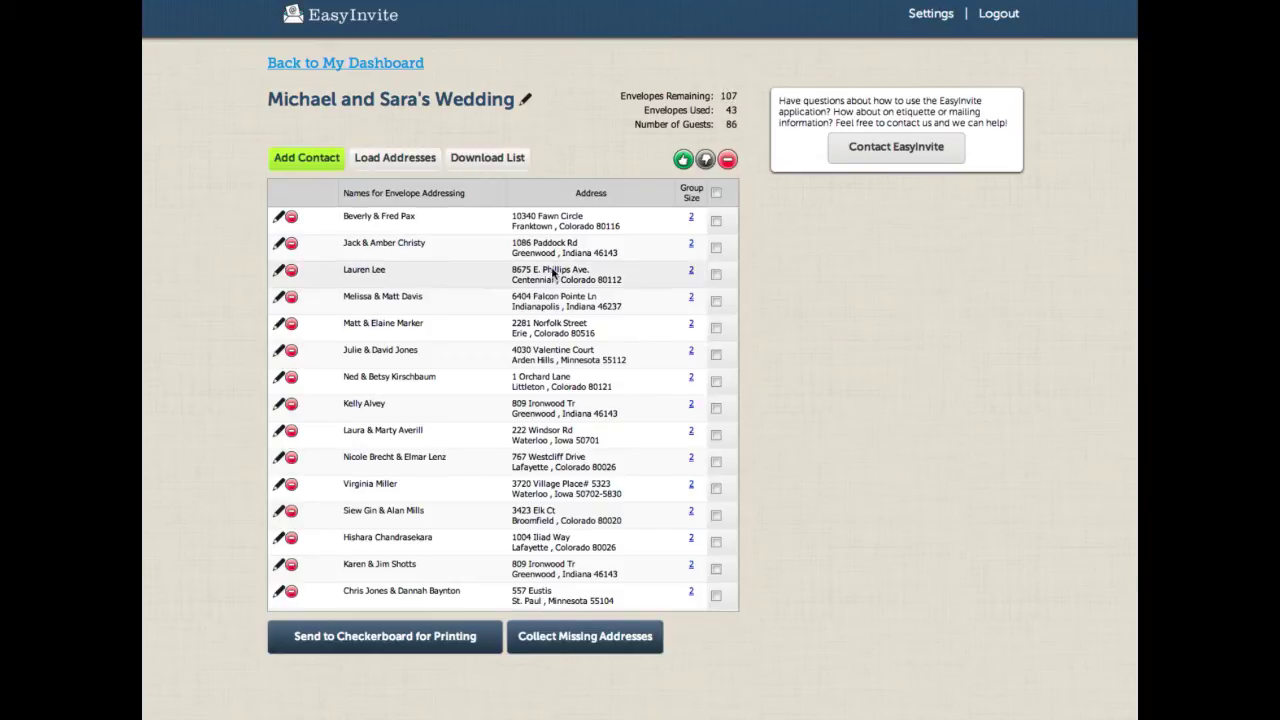
{"action": "scroll", "coordinate": [620, 290], "scroll_direction": "down", "scroll_amount": 5}
{"action": "scroll", "coordinate": [620, 300], "scroll_direction": "up", "scroll_amount": 5}
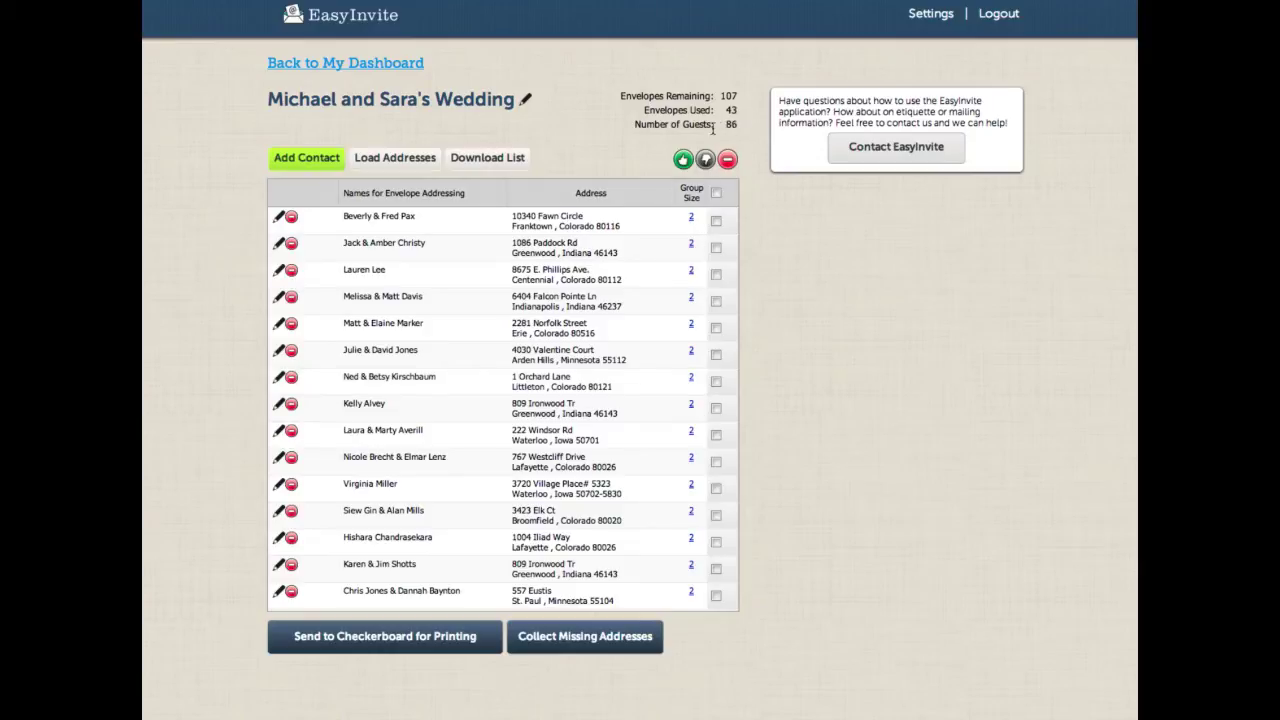
Step: Change the group size of two guest parties from 2 to 4
{"action": "left_click", "coordinate": [690, 216]}
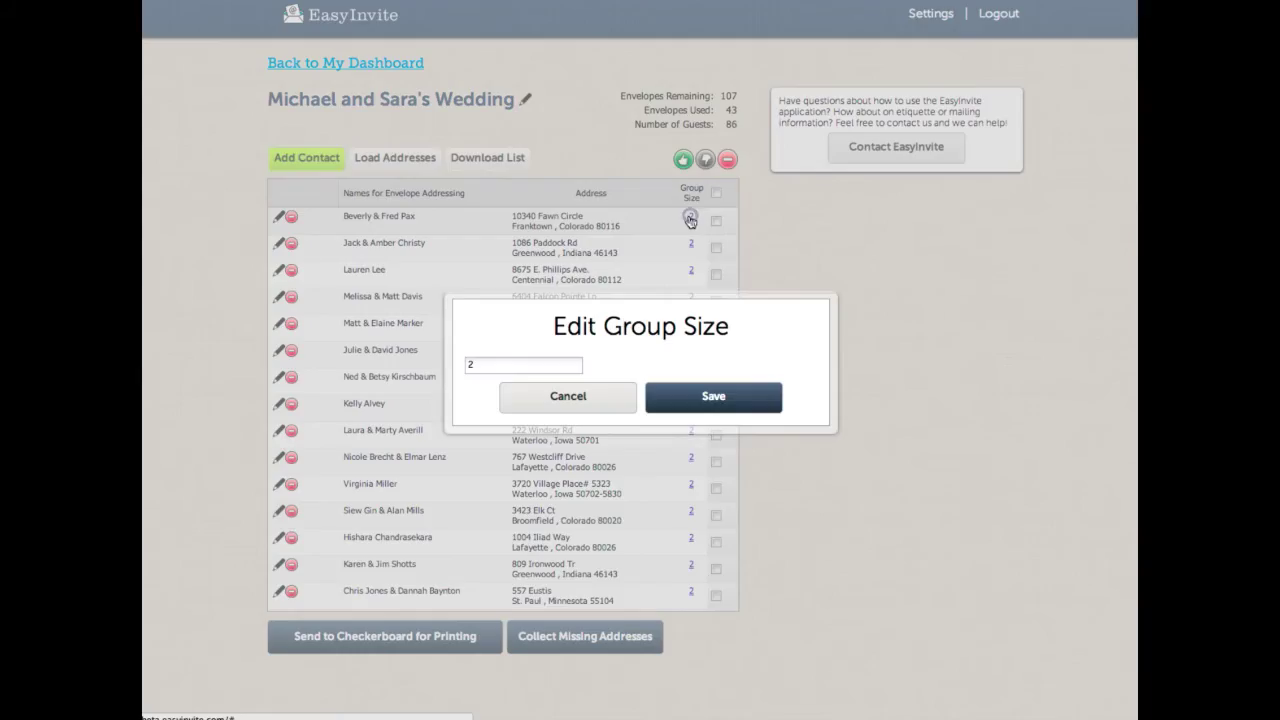
{"action": "left_click", "coordinate": [508, 364]}
{"action": "key", "text": "BackSpace"}
{"action": "type", "text": "4"}
{"action": "left_click", "coordinate": [716, 396]}
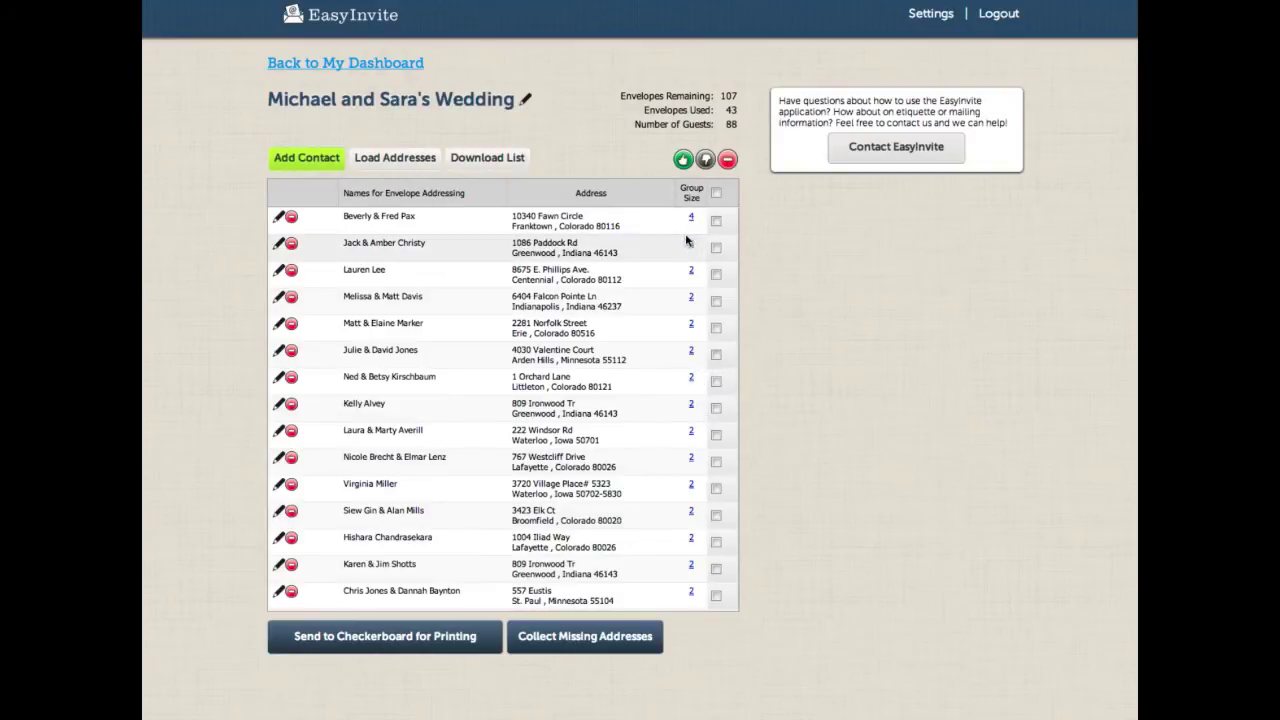
{"action": "scroll", "coordinate": [686, 226], "scroll_direction": "down", "scroll_amount": 3}
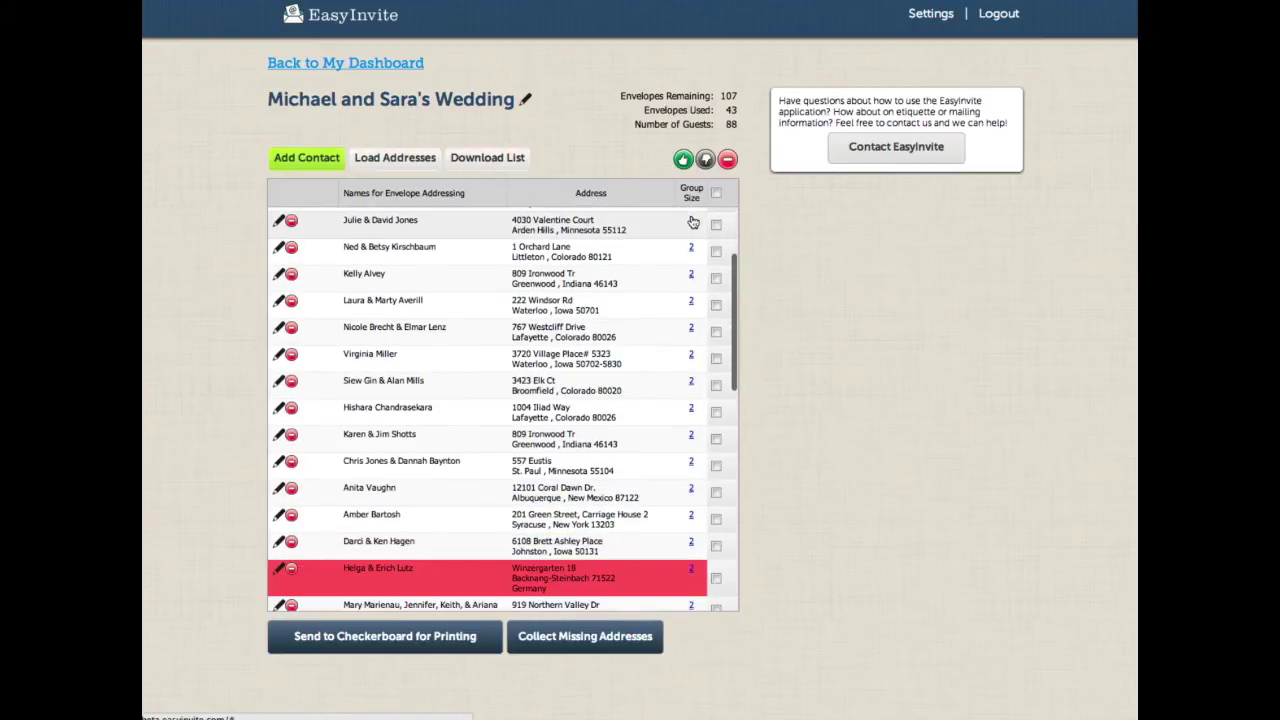
{"action": "left_click", "coordinate": [692, 221]}
{"action": "double_click", "coordinate": [516, 367]}
{"action": "type", "text": "4"}
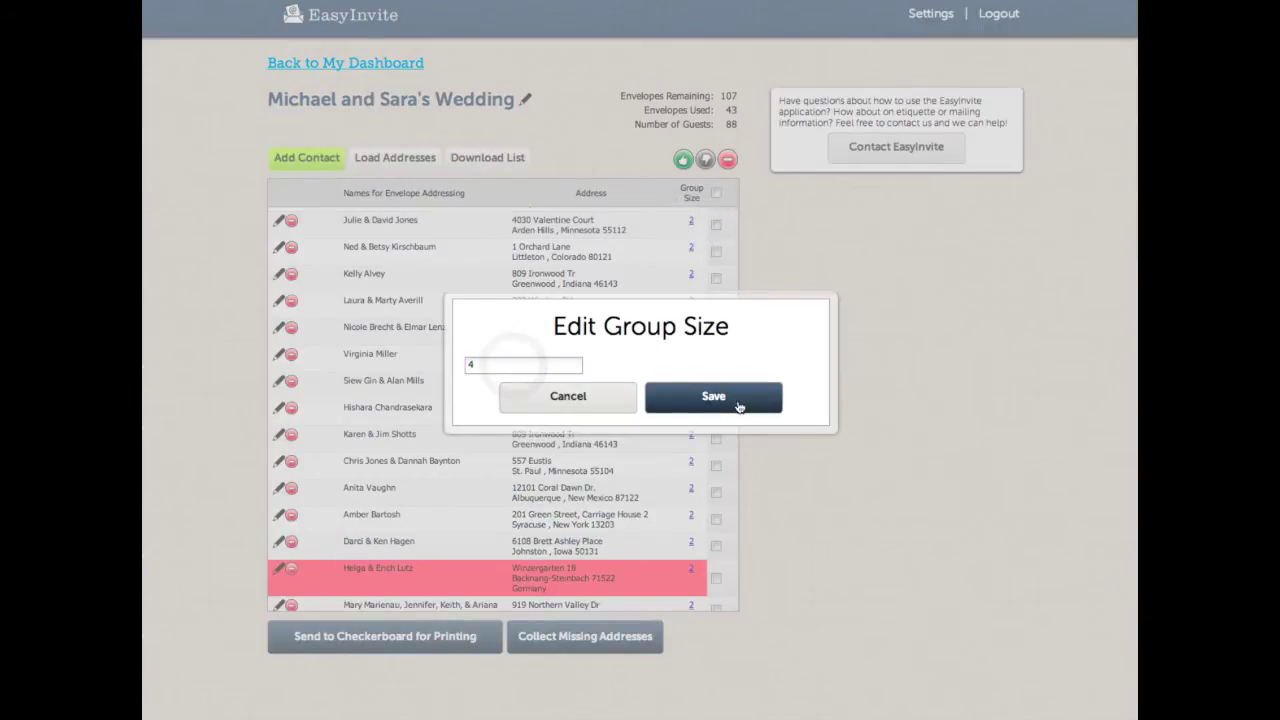
{"action": "left_click", "coordinate": [737, 400]}
{"action": "scroll", "coordinate": [726, 249], "scroll_direction": "up", "scroll_amount": 3}
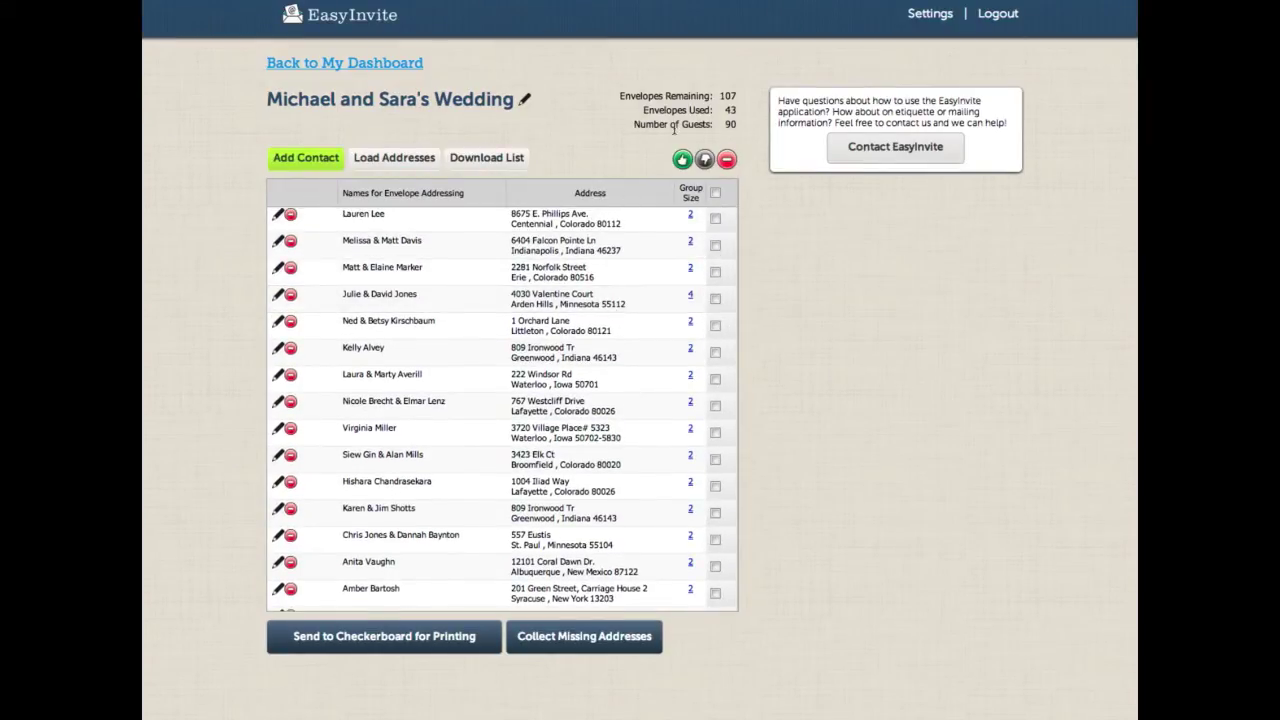
{"action": "scroll", "coordinate": [632, 330], "scroll_direction": "up", "scroll_amount": 2}
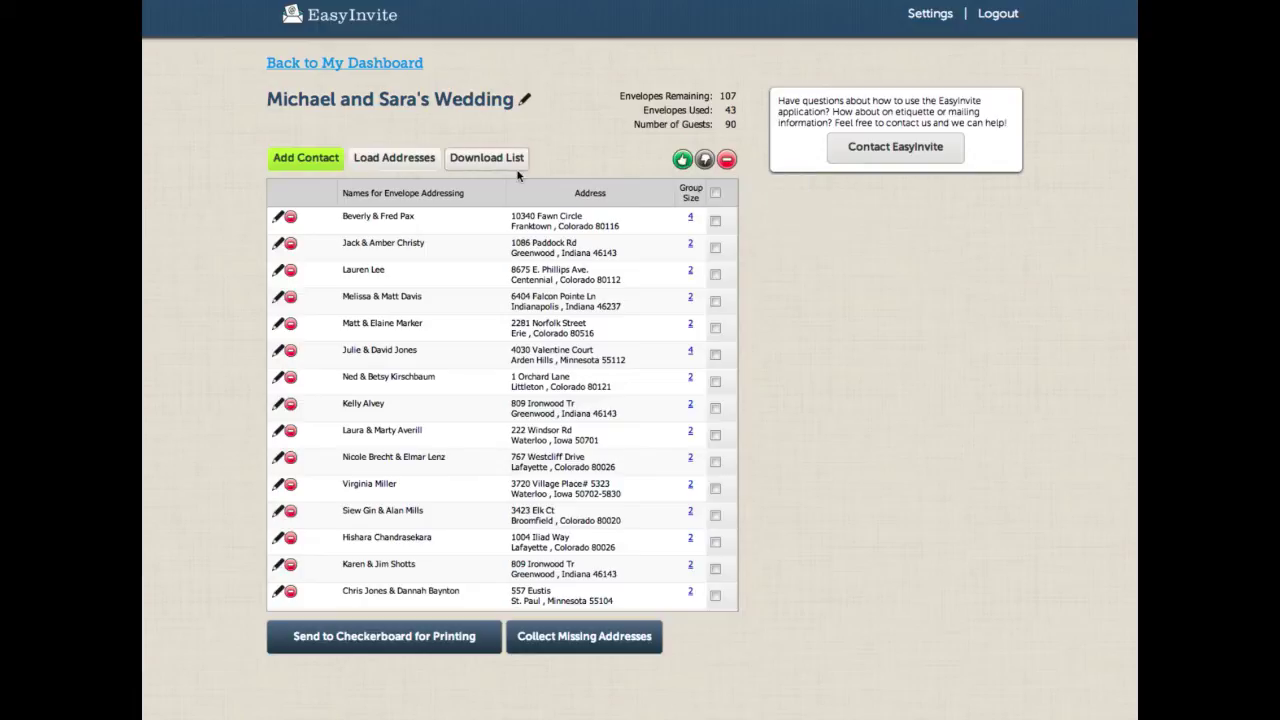
Step: Mark the first three contacts in the wedding list green
{"action": "left_click", "coordinate": [715, 221]}
{"action": "left_click", "coordinate": [715, 247]}
{"action": "left_click", "coordinate": [715, 274]}
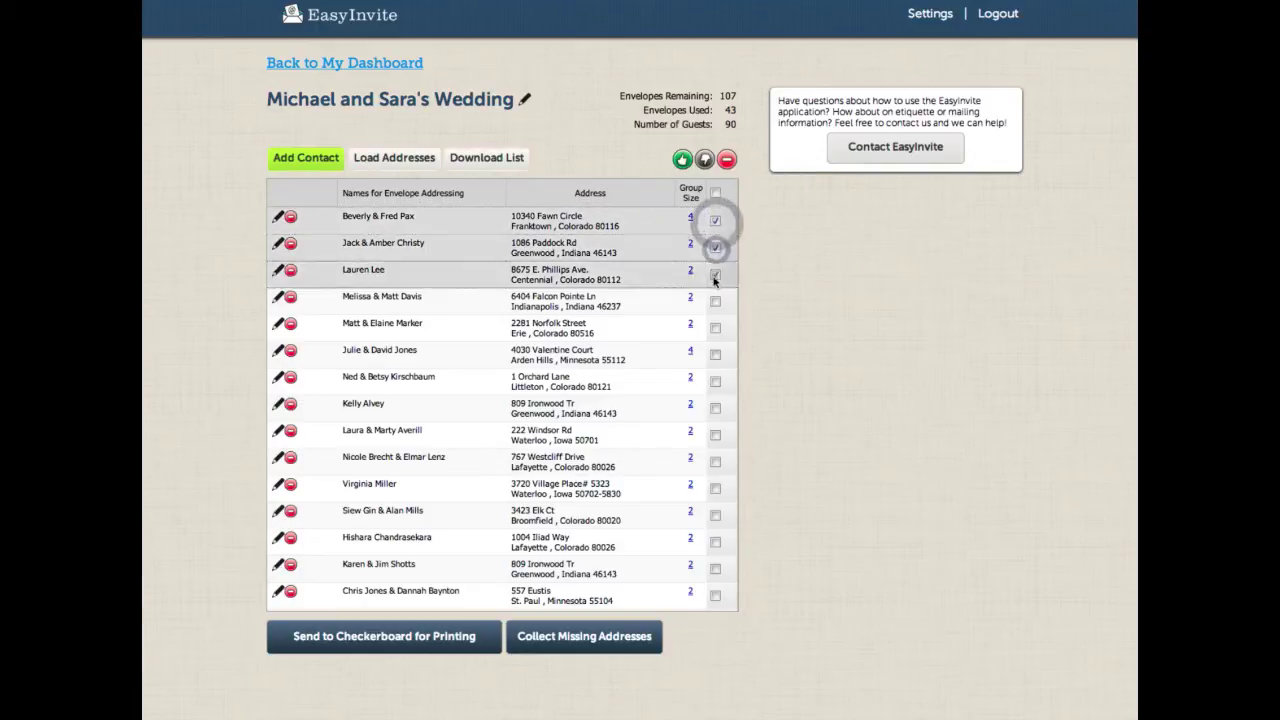
{"action": "left_click", "coordinate": [682, 160]}
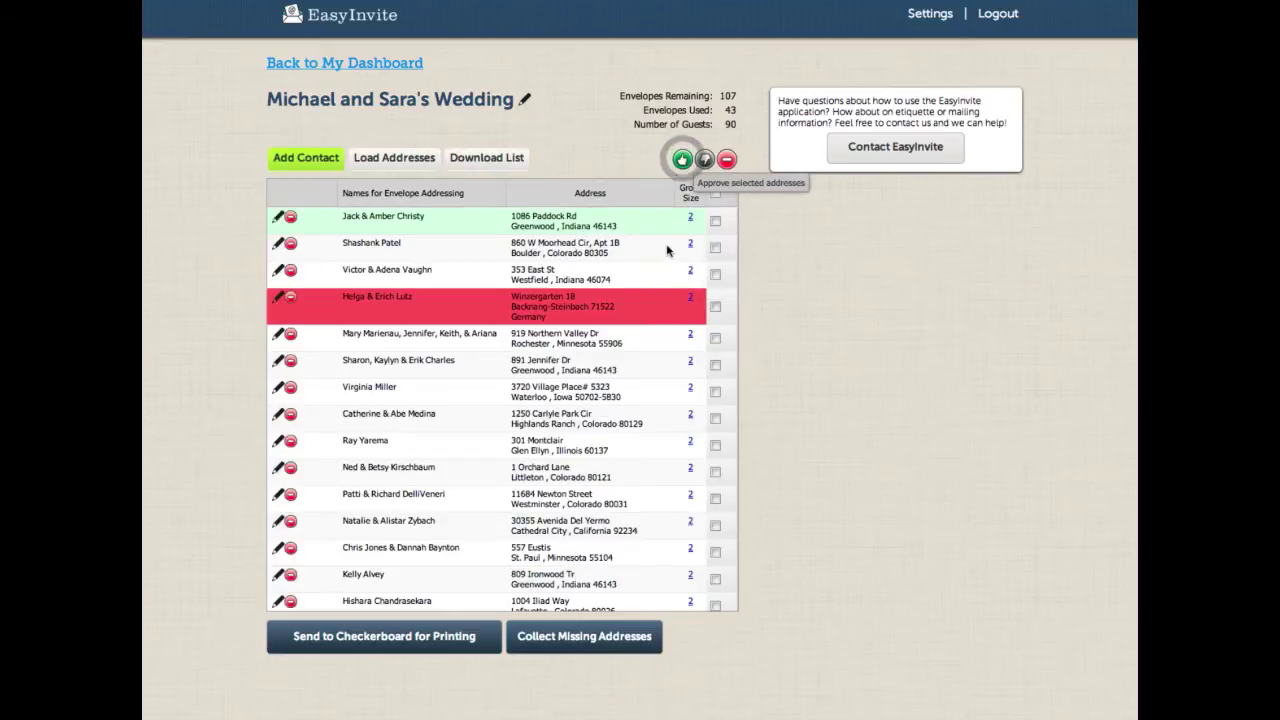
Step: Select every contact in the list and mark them all green
{"action": "scroll", "coordinate": [667, 257], "scroll_direction": "down", "scroll_amount": 10}
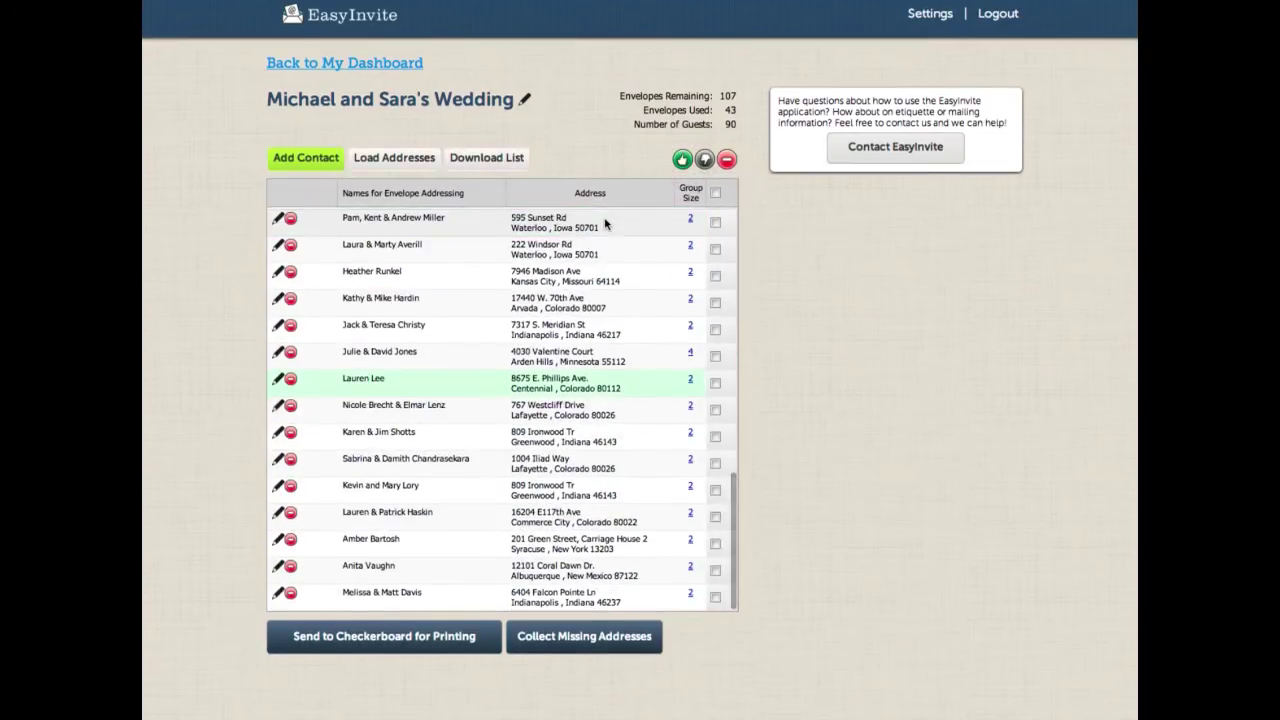
{"action": "scroll", "coordinate": [607, 221], "scroll_direction": "up", "scroll_amount": 10}
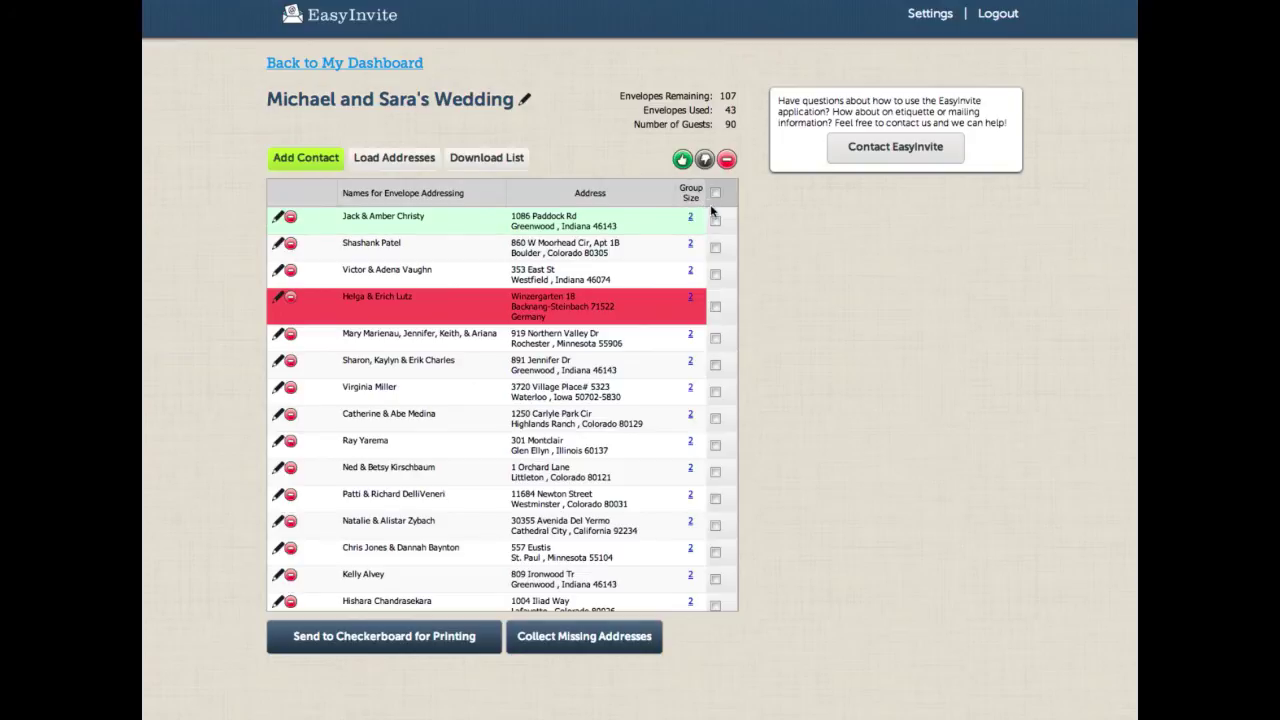
{"action": "left_click", "coordinate": [715, 193]}
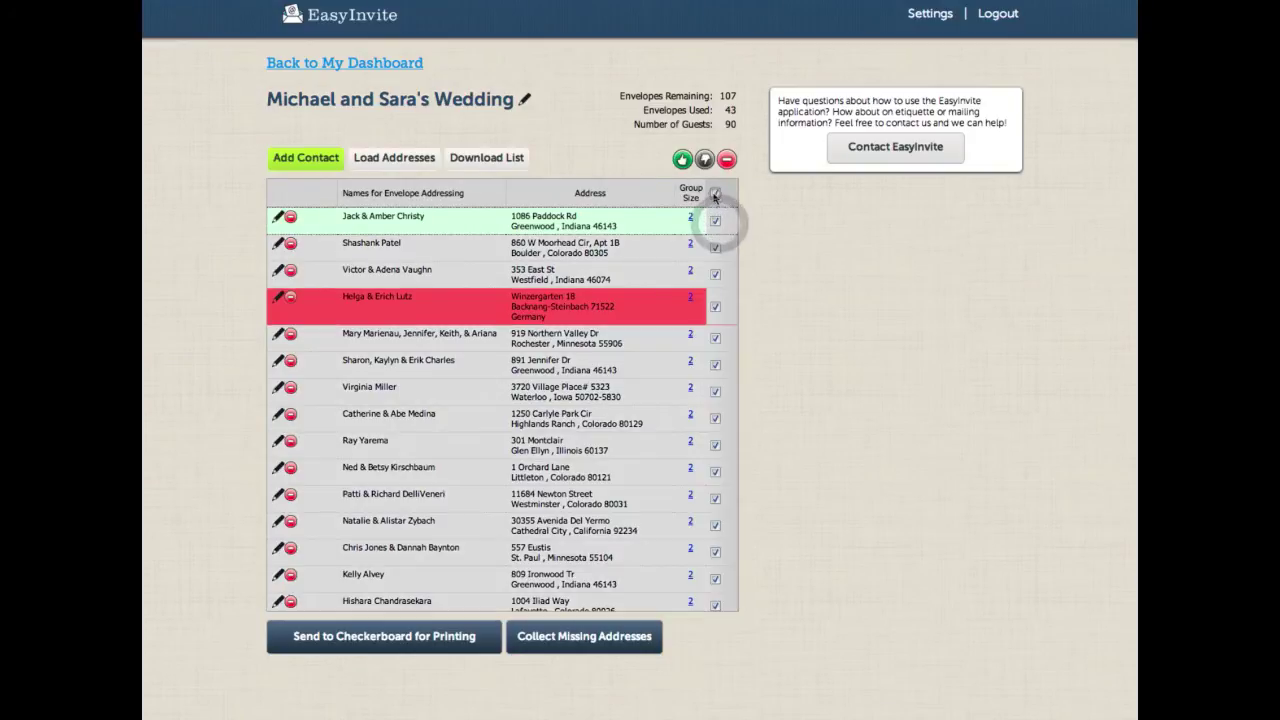
{"action": "left_click", "coordinate": [683, 161]}
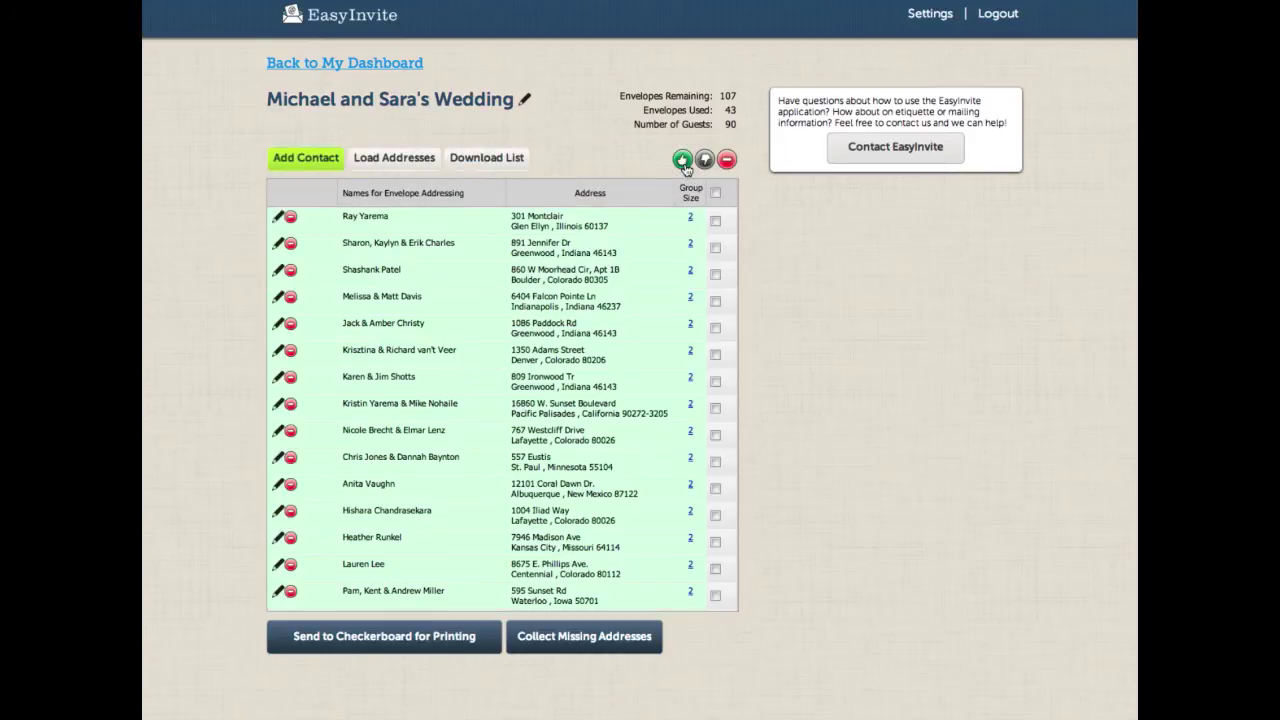
Step: Clear the green mark from the first three contacts
{"action": "scroll", "coordinate": [571, 327], "scroll_direction": "down", "scroll_amount": 5}
{"action": "scroll", "coordinate": [571, 327], "scroll_direction": "up", "scroll_amount": 8}
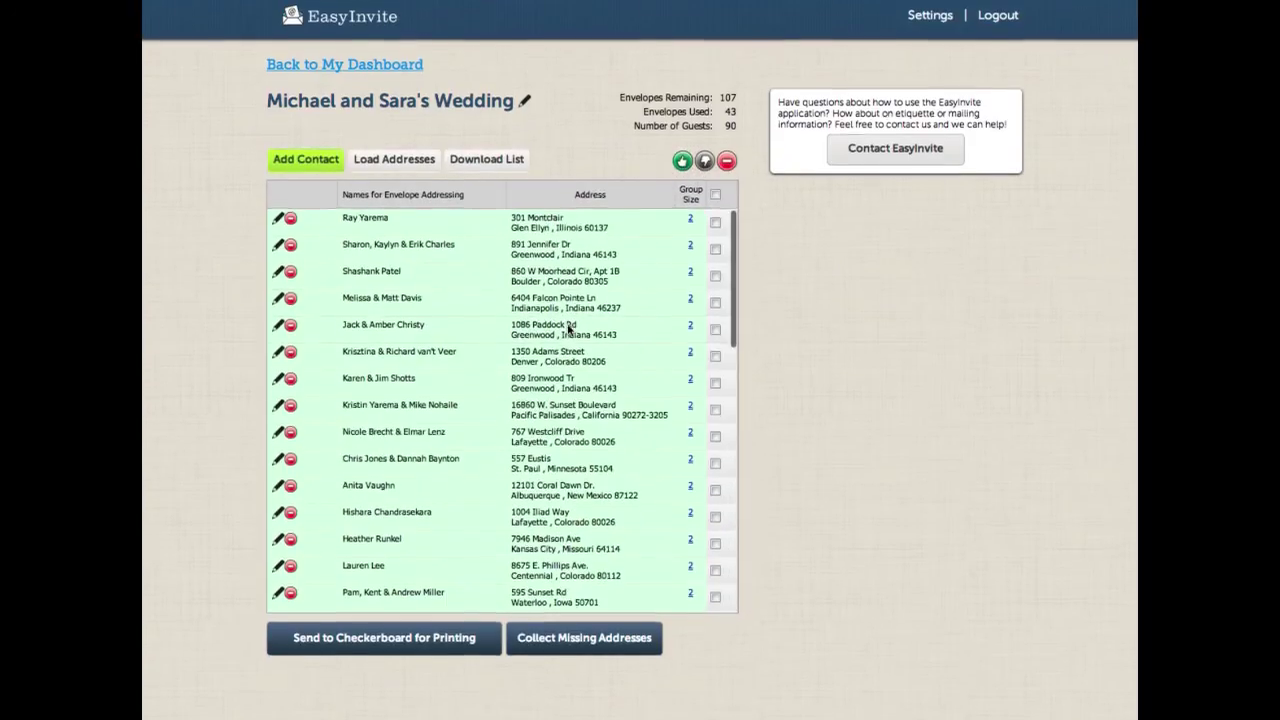
{"action": "left_click", "coordinate": [715, 220]}
{"action": "left_click", "coordinate": [715, 247]}
{"action": "left_click", "coordinate": [715, 274]}
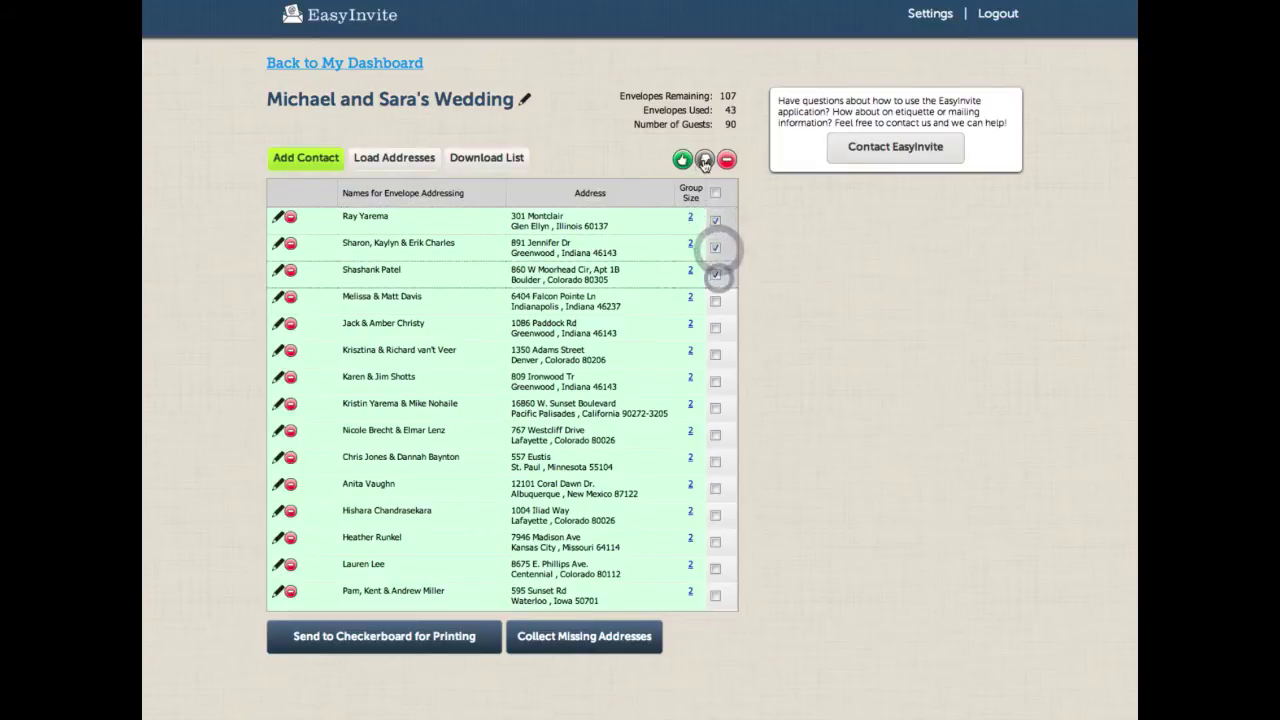
{"action": "left_click", "coordinate": [704, 161]}
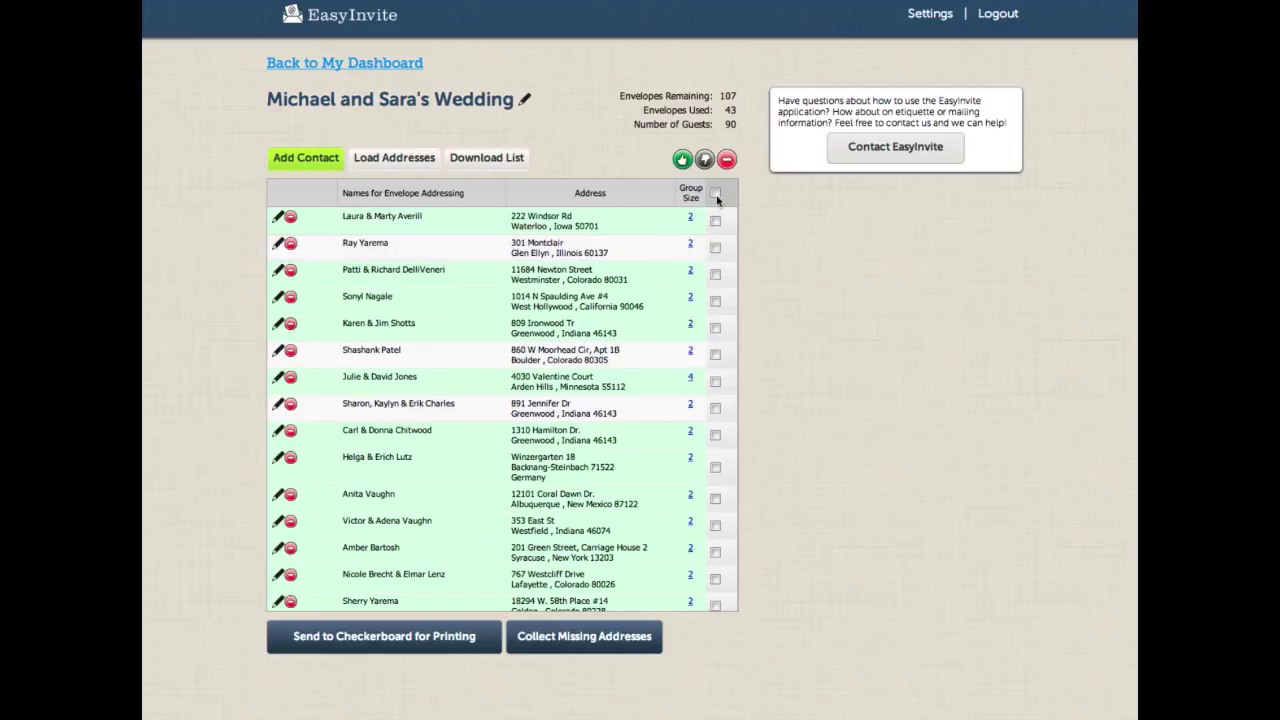
Step: Delete the top six contacts from the wedding list, leaving 78 guests and 37 envelopes used
{"action": "left_click", "coordinate": [717, 198]}
{"action": "left_click", "coordinate": [718, 197]}
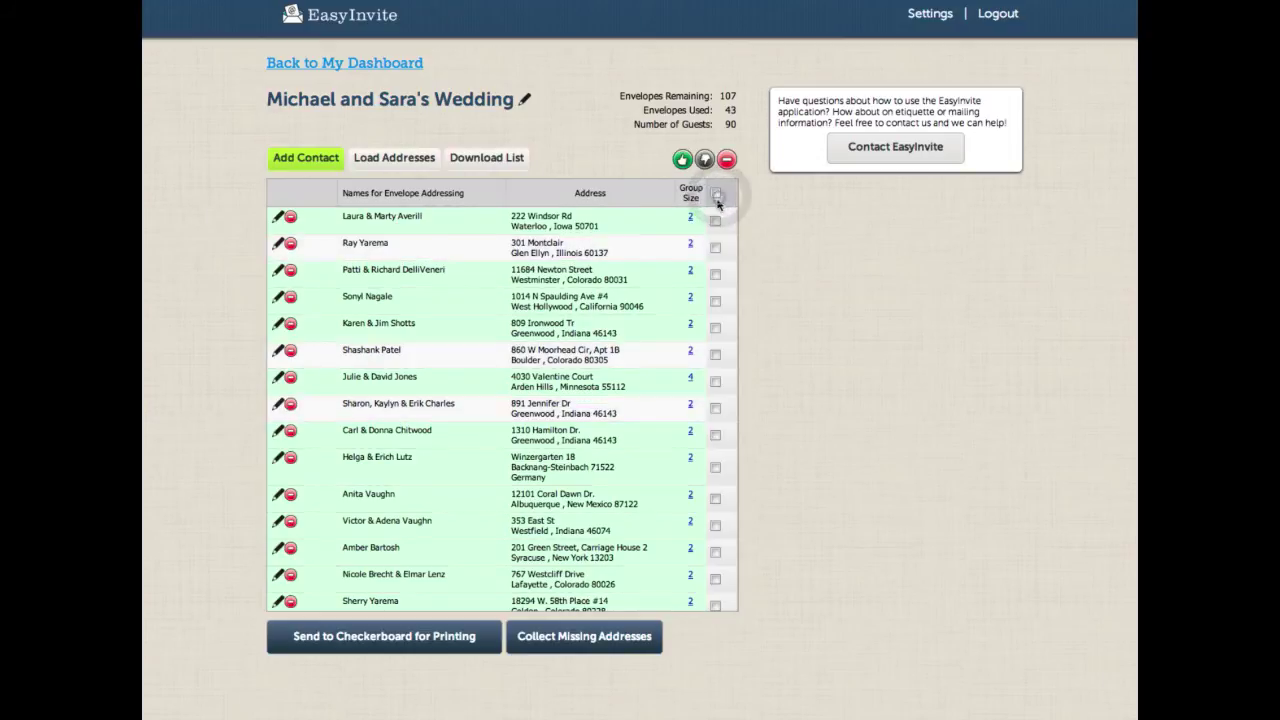
{"action": "left_click", "coordinate": [716, 220]}
{"action": "left_click", "coordinate": [716, 274]}
{"action": "left_click", "coordinate": [715, 247]}
{"action": "left_click", "coordinate": [715, 301]}
{"action": "left_click", "coordinate": [715, 327]}
{"action": "left_click", "coordinate": [715, 354]}
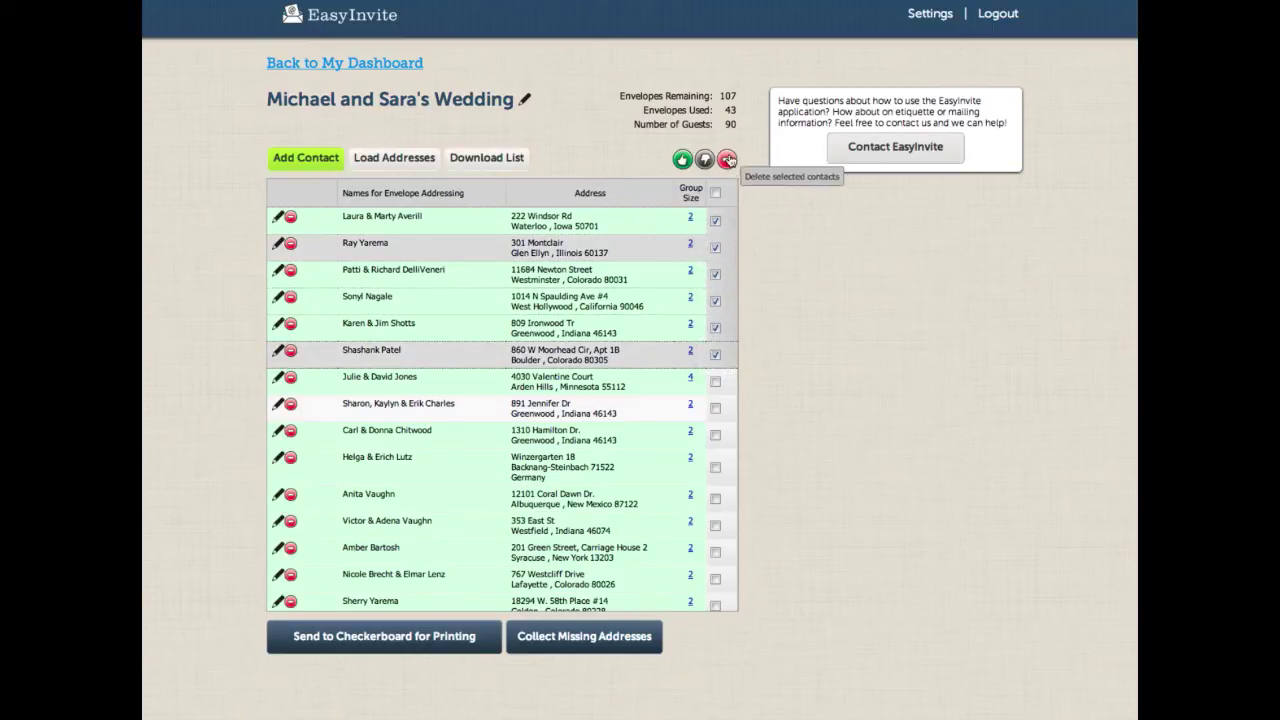
{"action": "left_click", "coordinate": [727, 161]}
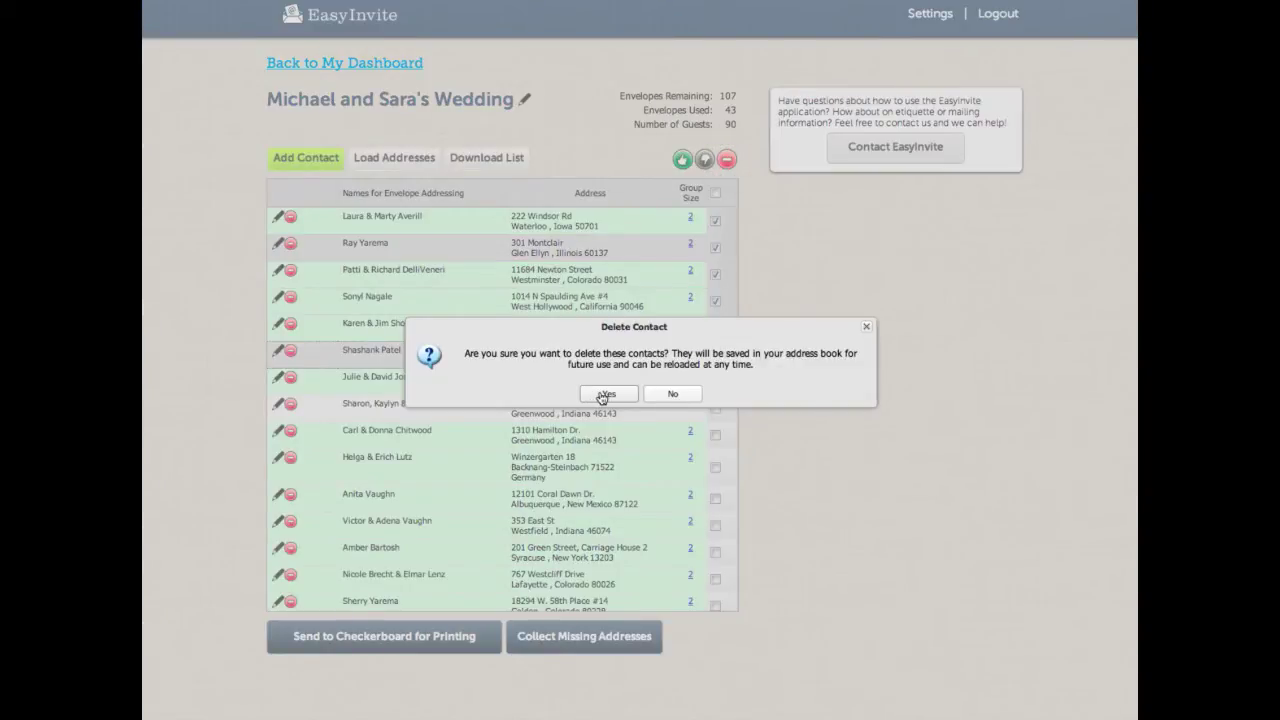
{"action": "left_click", "coordinate": [607, 395]}
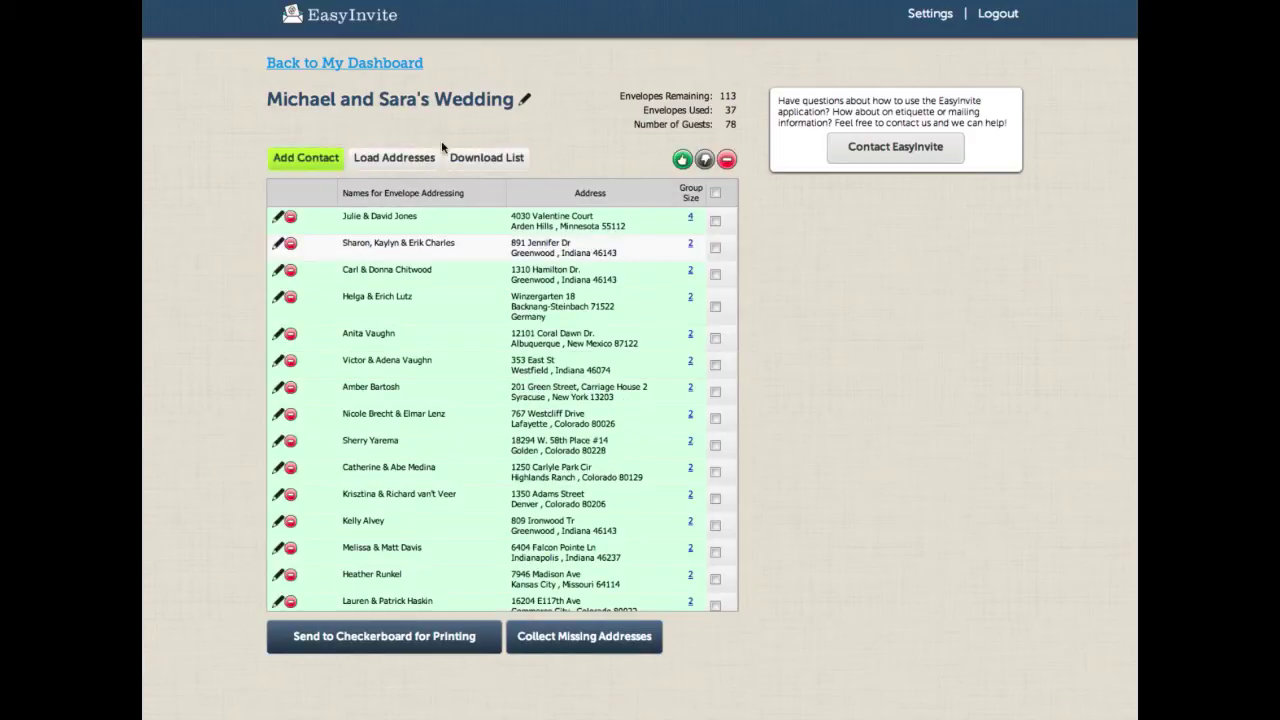
Step: Load all contacts from the EasyInvite Address Book back into the wedding list, restoring 90 guests
{"action": "left_click", "coordinate": [382, 157]}
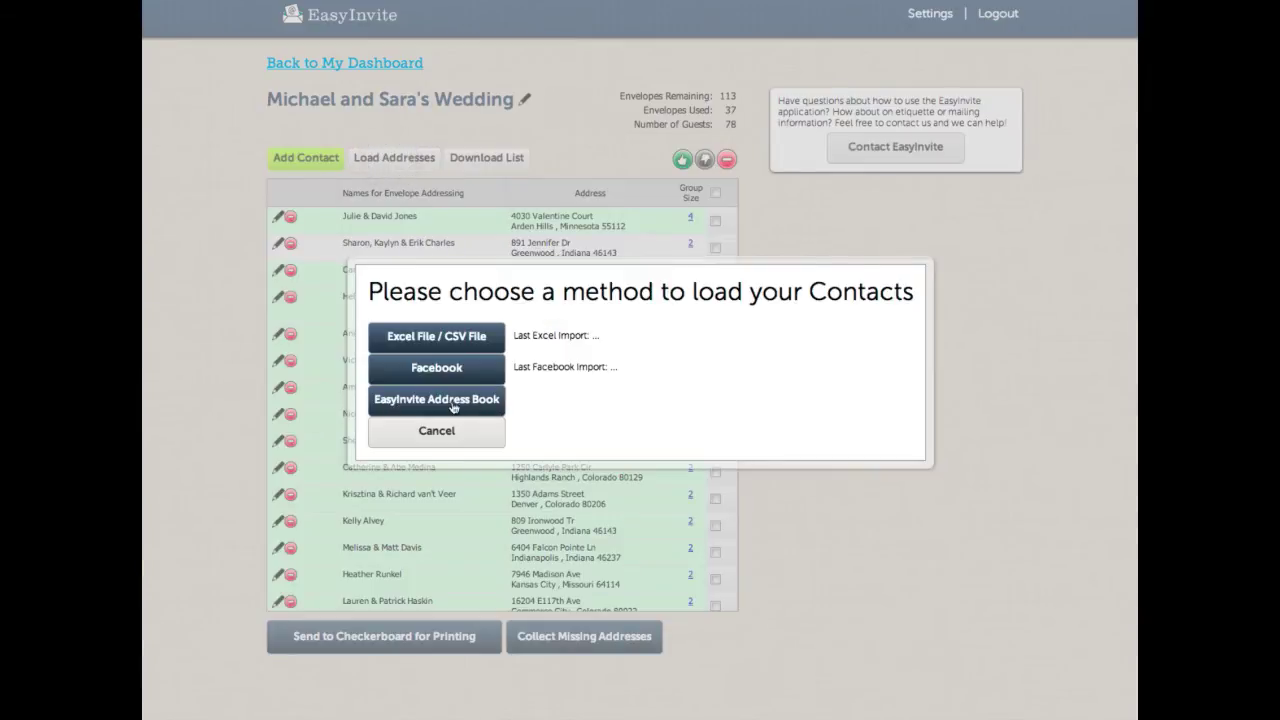
{"action": "left_click", "coordinate": [409, 400]}
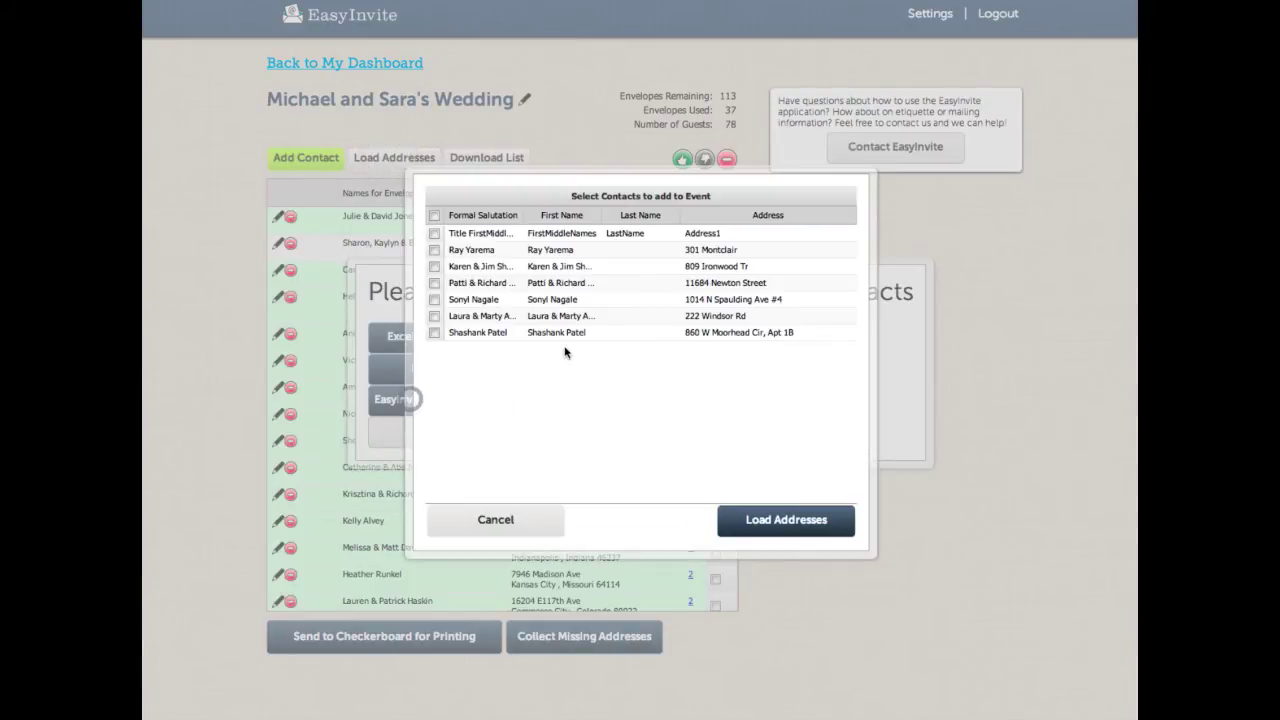
{"action": "left_click", "coordinate": [436, 217]}
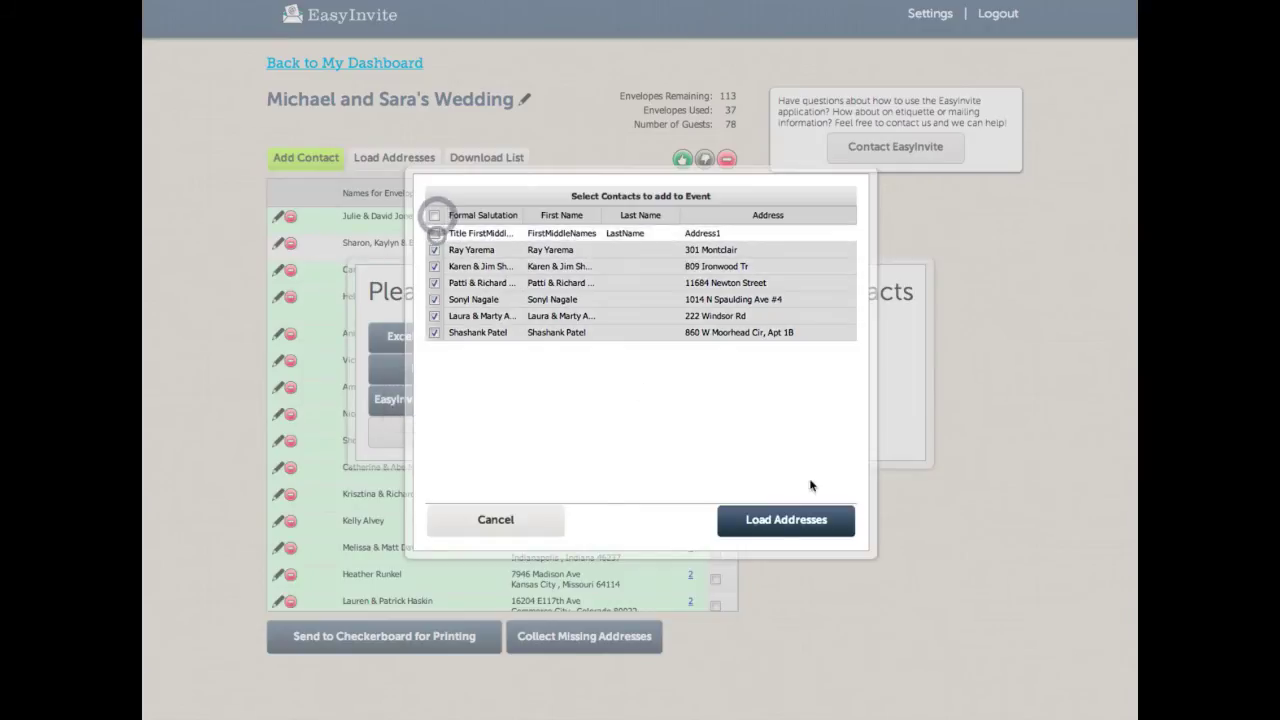
{"action": "left_click", "coordinate": [801, 517]}
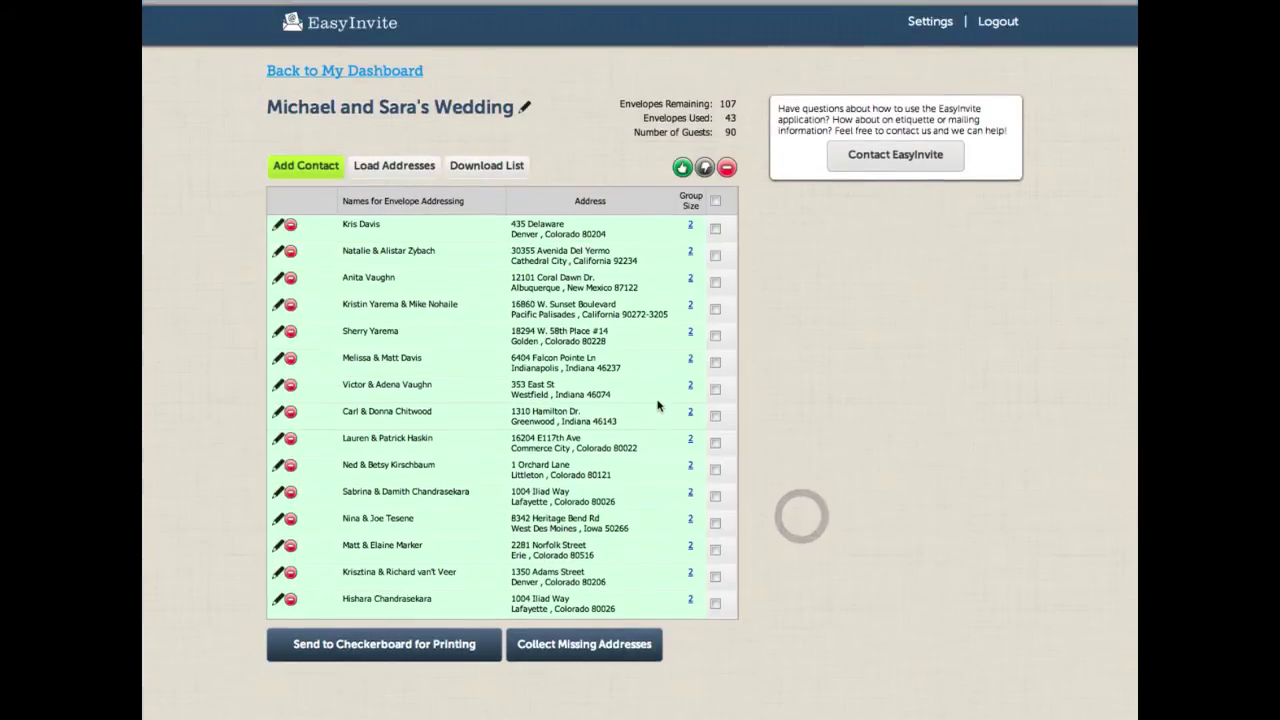
{"action": "scroll", "coordinate": [658, 405], "scroll_direction": "down", "scroll_amount": 10}
{"action": "scroll", "coordinate": [658, 405], "scroll_direction": "up", "scroll_amount": 10}
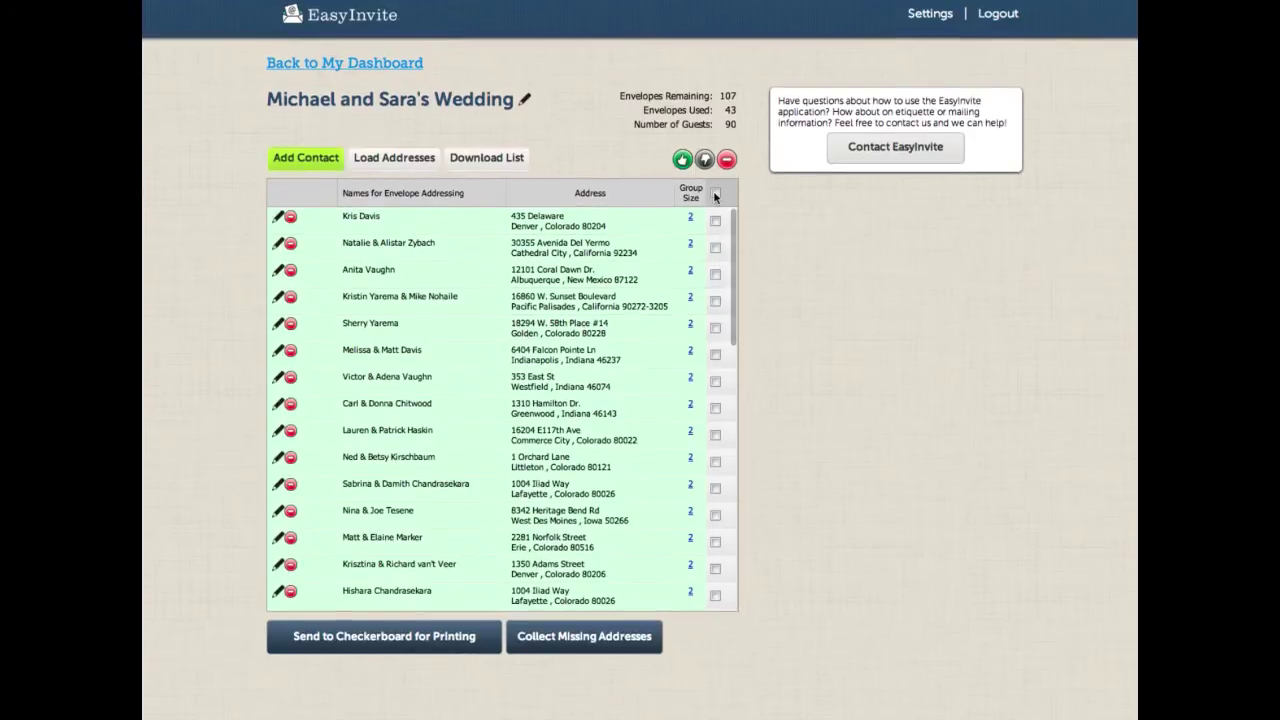
{"action": "left_click", "coordinate": [715, 192]}
Step: Select all contacts and delete them, leaving 0 guests and 150 envelopes remaining
{"action": "left_click", "coordinate": [682, 160]}
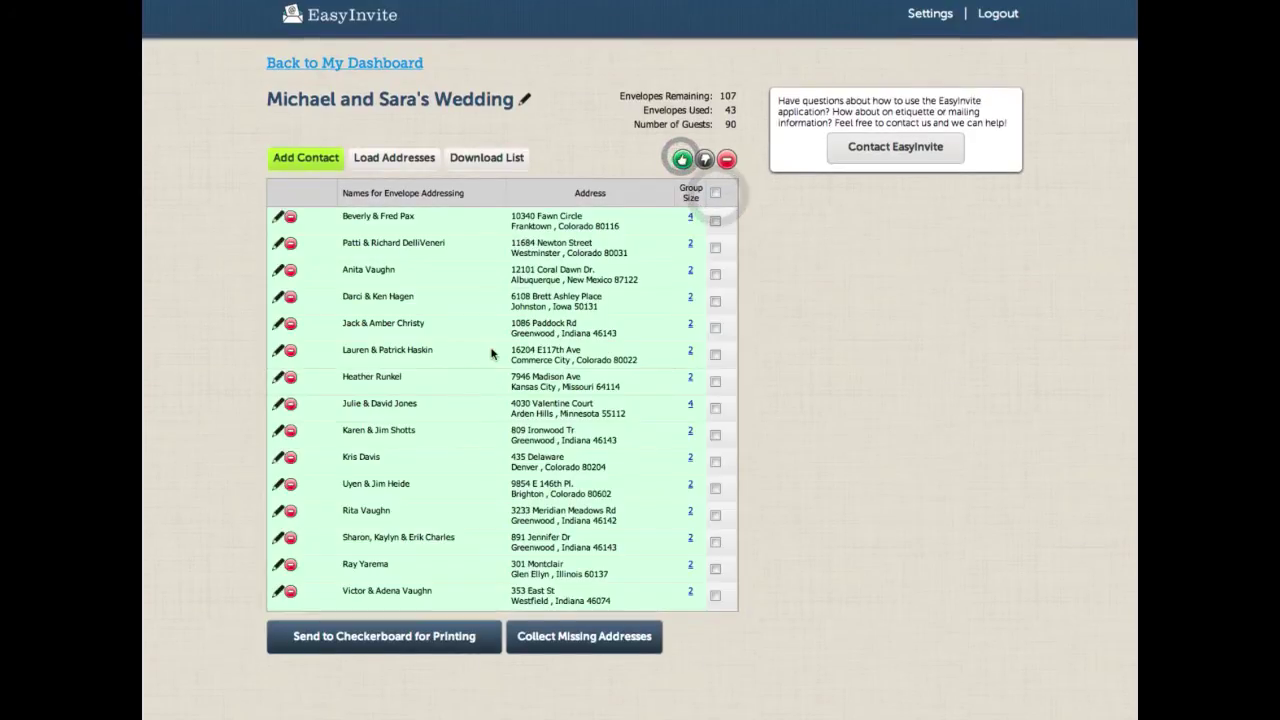
{"action": "scroll", "coordinate": [558, 525], "scroll_direction": "down", "scroll_amount": 5}
{"action": "scroll", "coordinate": [558, 525], "scroll_direction": "up", "scroll_amount": 5}
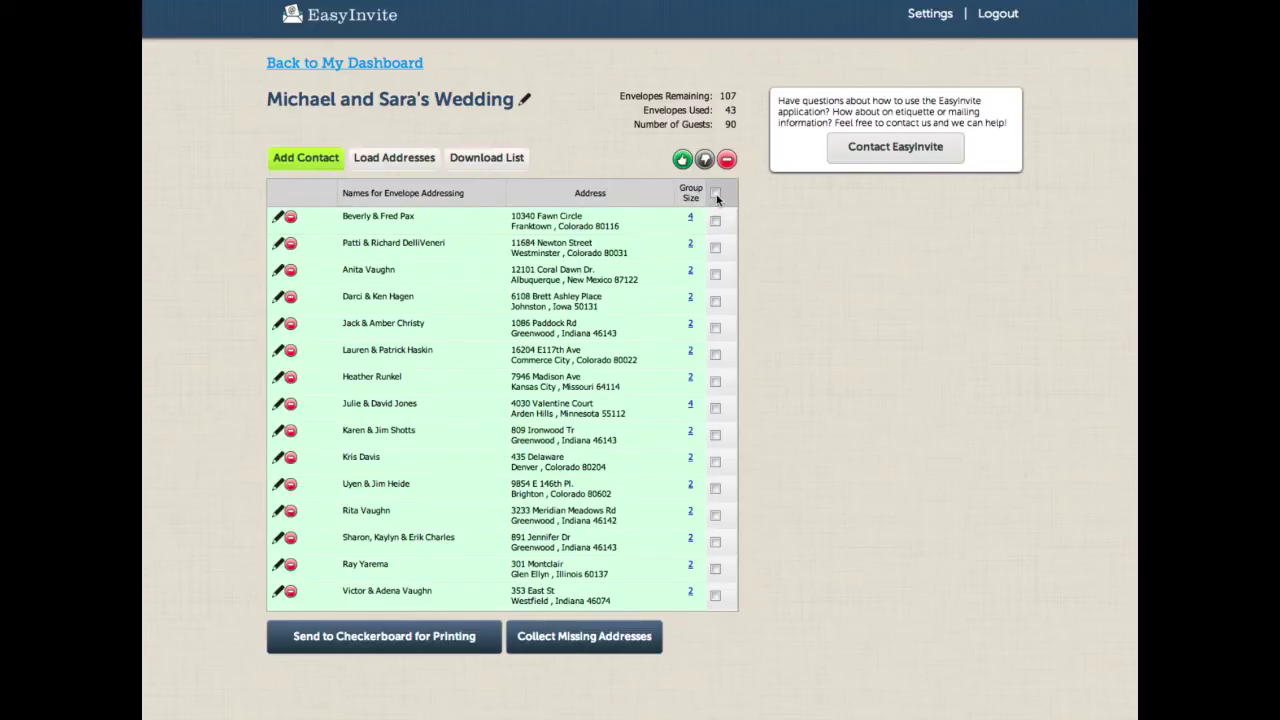
{"action": "left_click", "coordinate": [716, 196]}
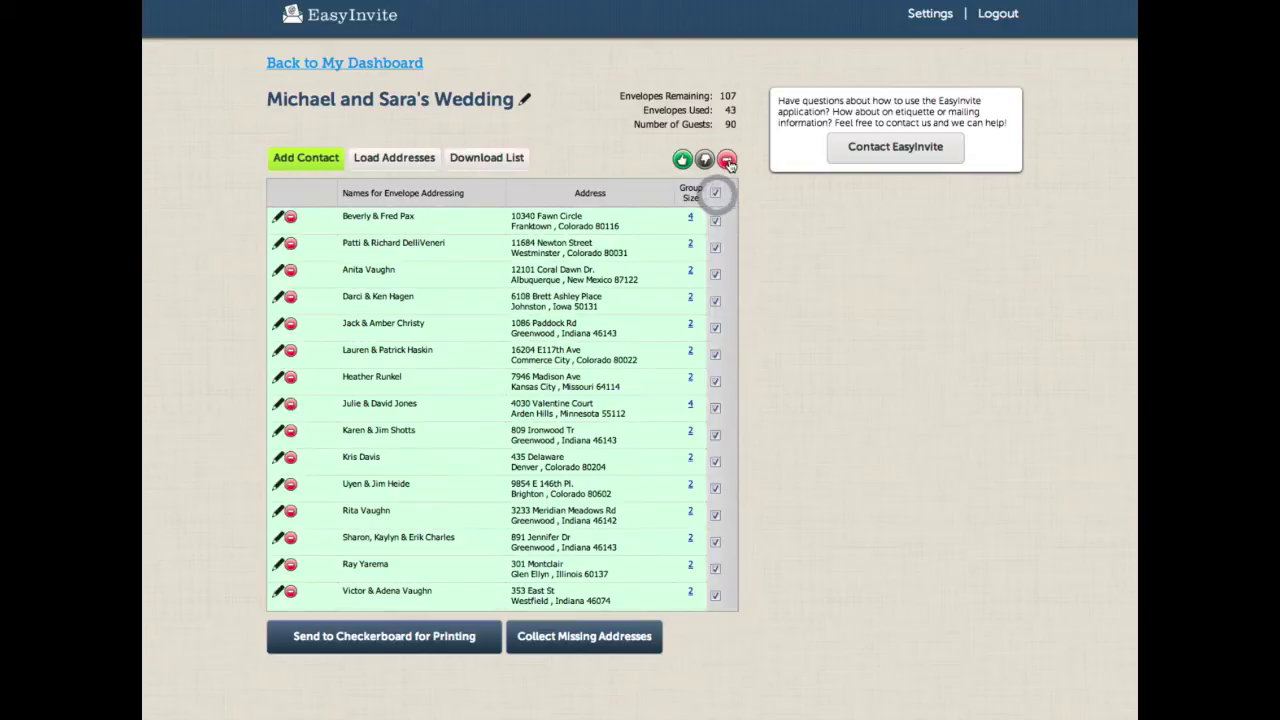
{"action": "left_click", "coordinate": [727, 159]}
{"action": "left_click", "coordinate": [612, 394]}
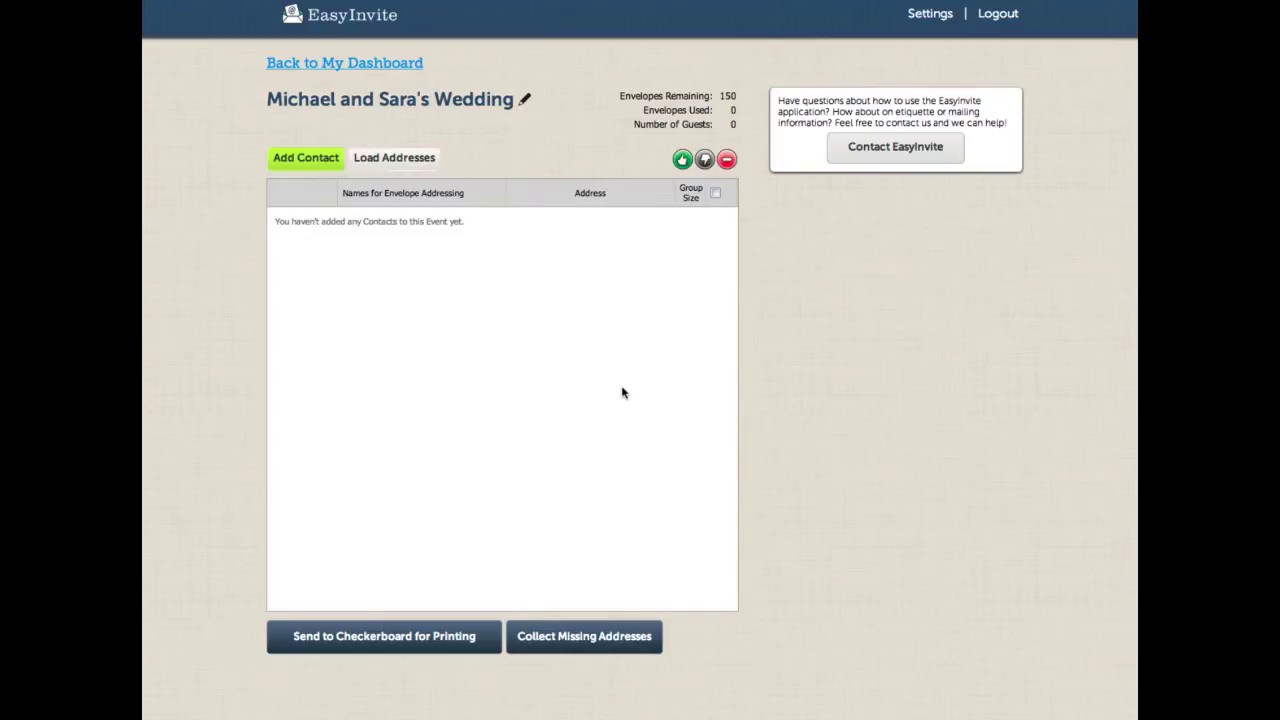
Step: Reload every EasyInvite Address Book contact into the wedding list, giving 86 guests
{"action": "left_click", "coordinate": [402, 160]}
{"action": "left_click", "coordinate": [448, 400]}
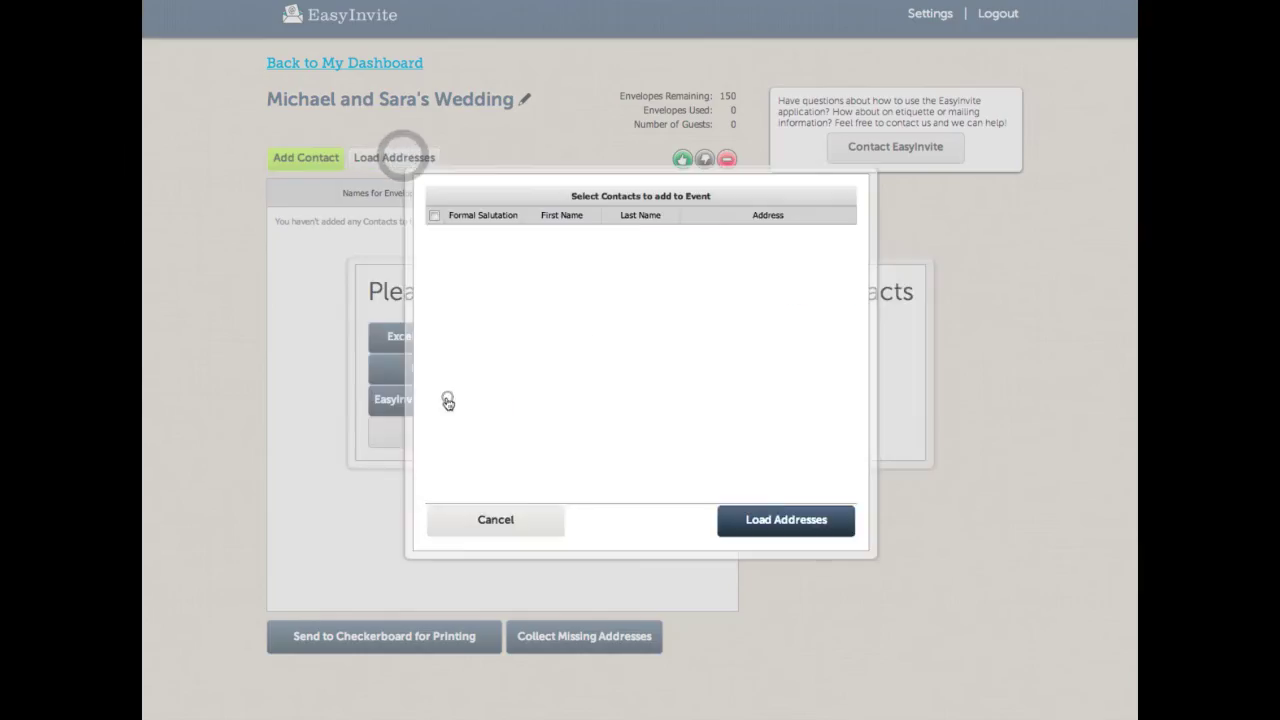
{"action": "left_click", "coordinate": [434, 215]}
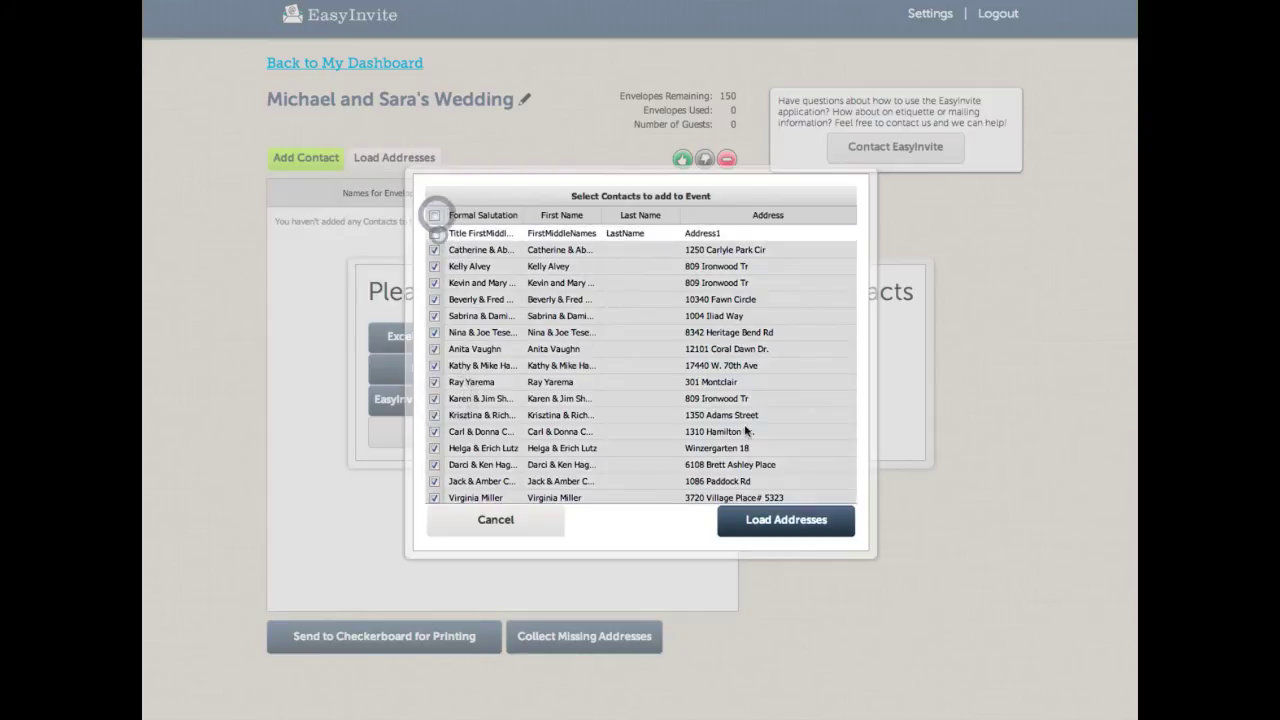
{"action": "left_click", "coordinate": [783, 520]}
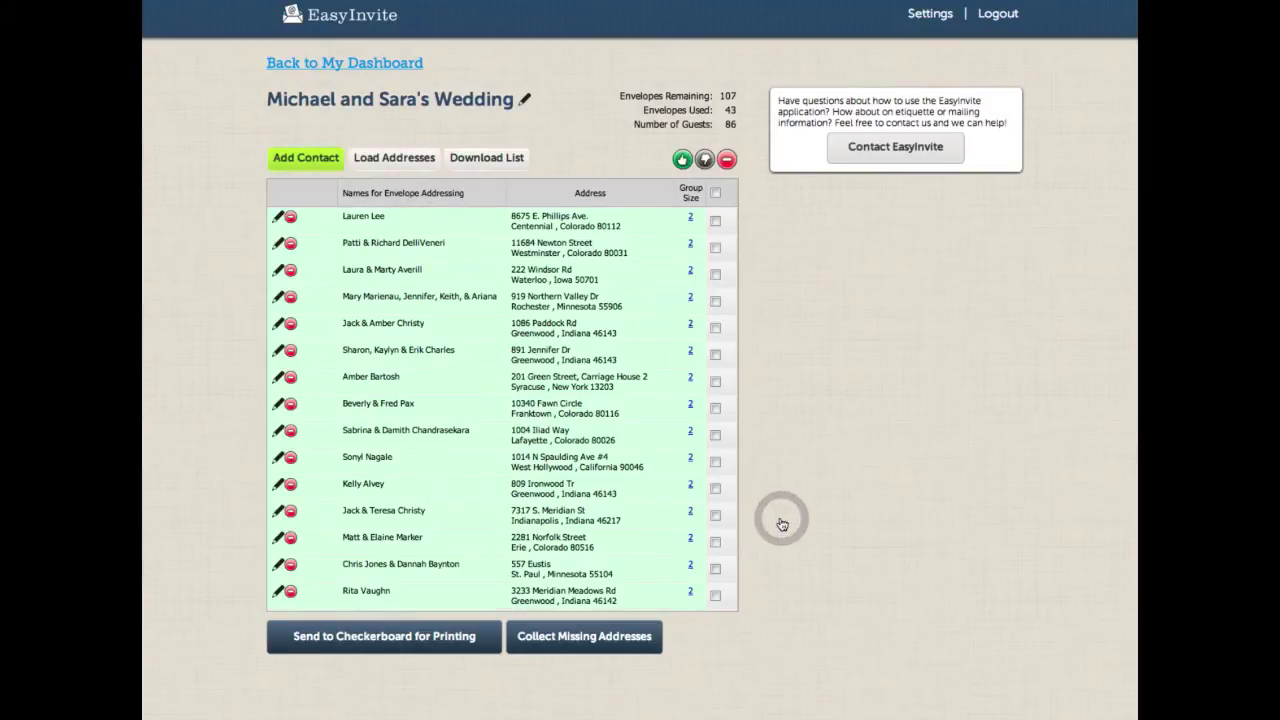
{"action": "scroll", "coordinate": [647, 276], "scroll_direction": "down", "scroll_amount": 10}
{"action": "scroll", "coordinate": [647, 276], "scroll_direction": "up", "scroll_amount": 10}
Step: Submit the guest list to Checkerboard for printing and go to the wedding's RSVP page
{"action": "left_click", "coordinate": [415, 638]}
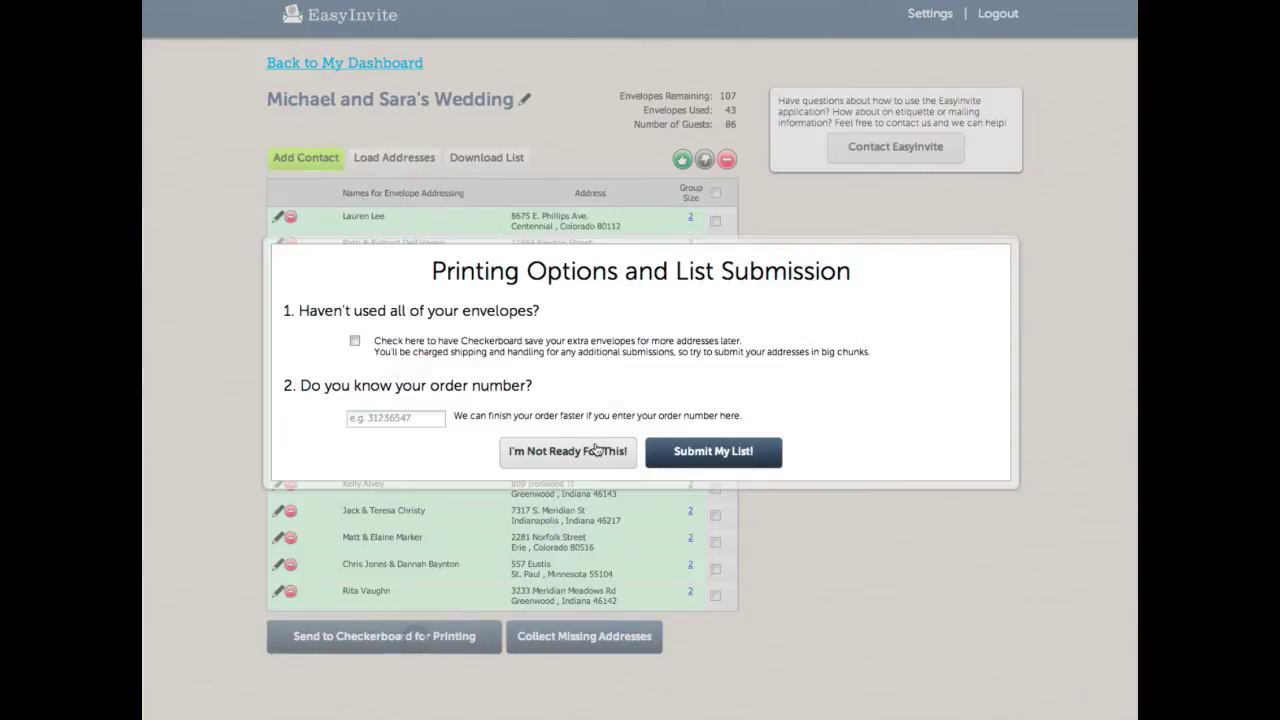
{"action": "left_click", "coordinate": [709, 453]}
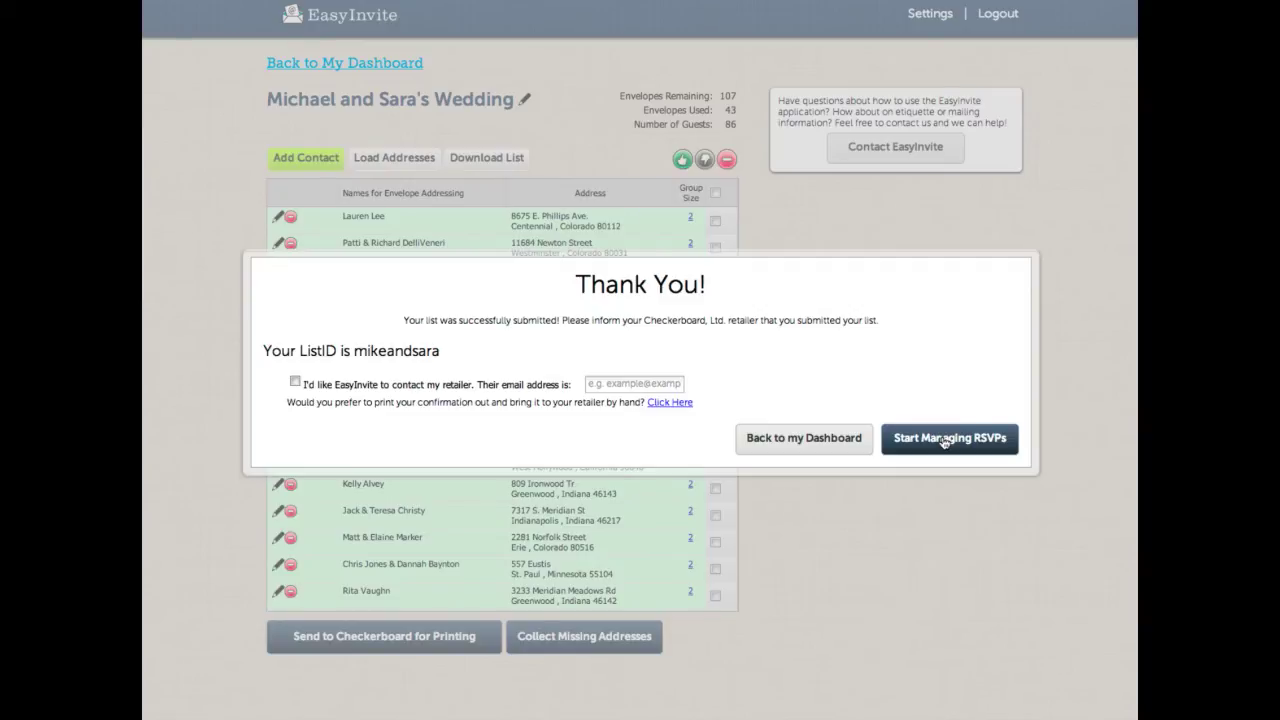
{"action": "left_click", "coordinate": [944, 439]}
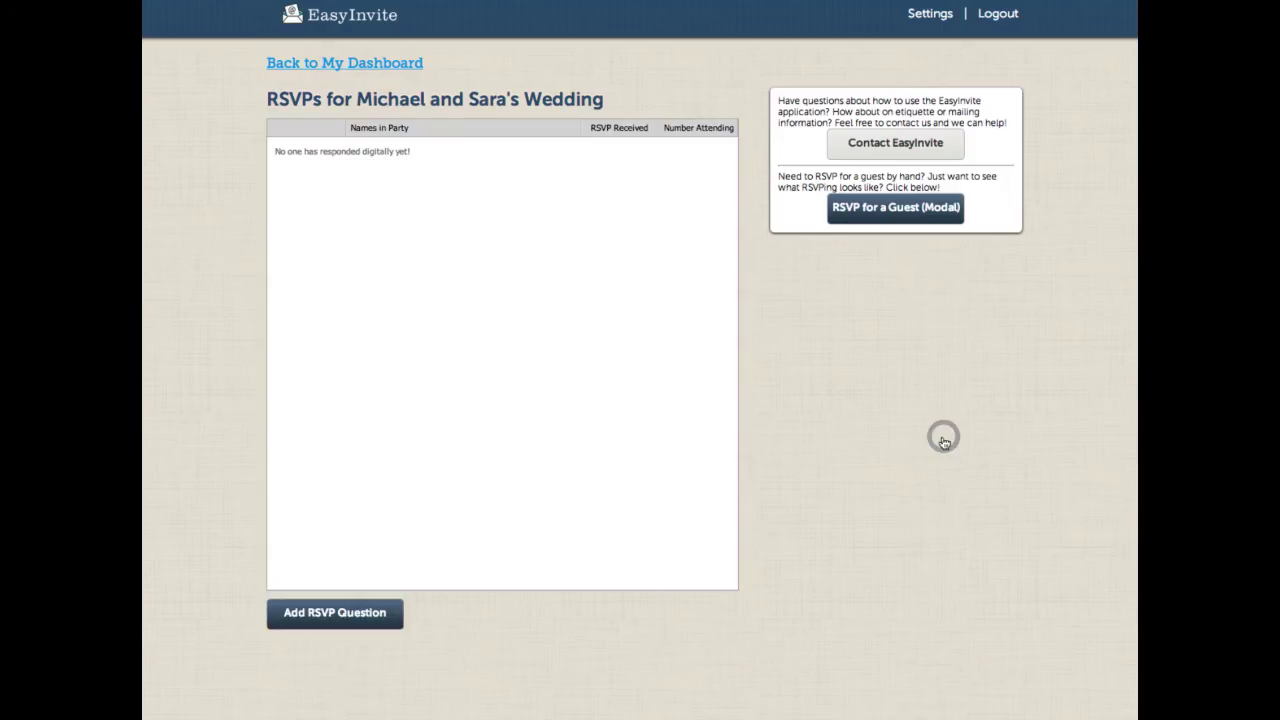
Step: Add RSVP question 'What will you eat?' with answers Chicken, French Fries and Burgers
{"action": "left_click", "coordinate": [353, 622]}
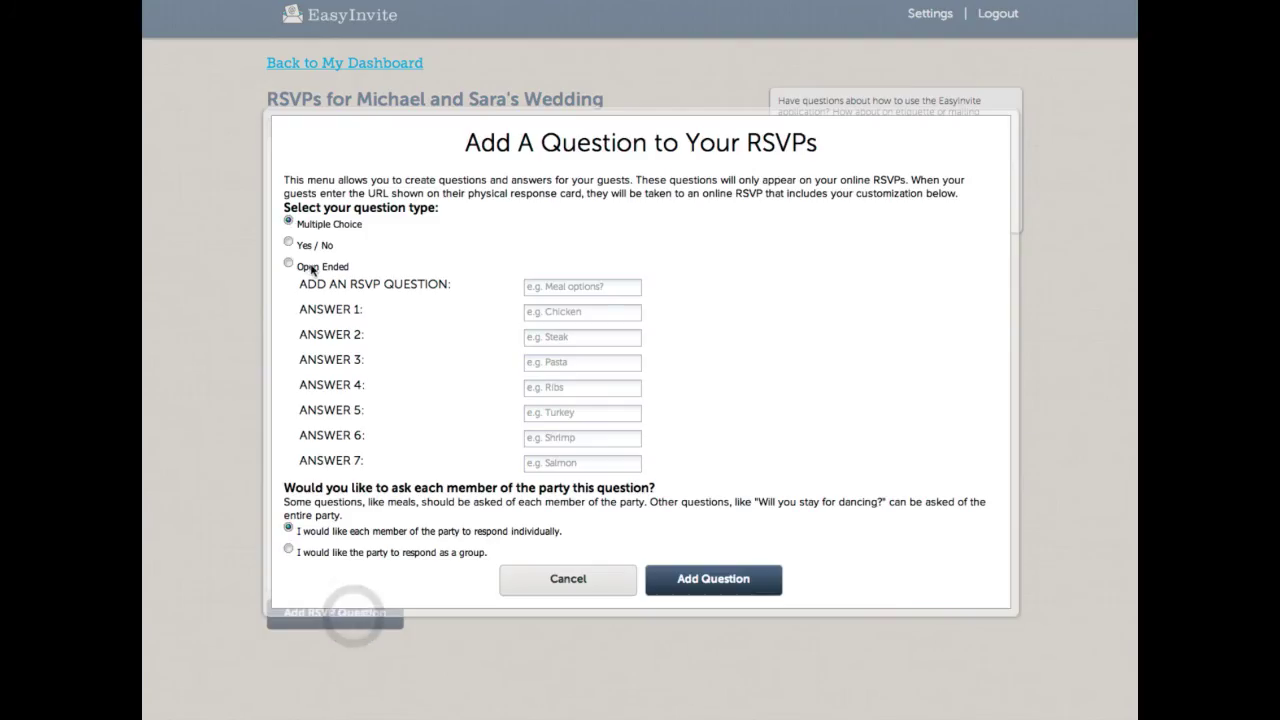
{"action": "left_click", "coordinate": [570, 293]}
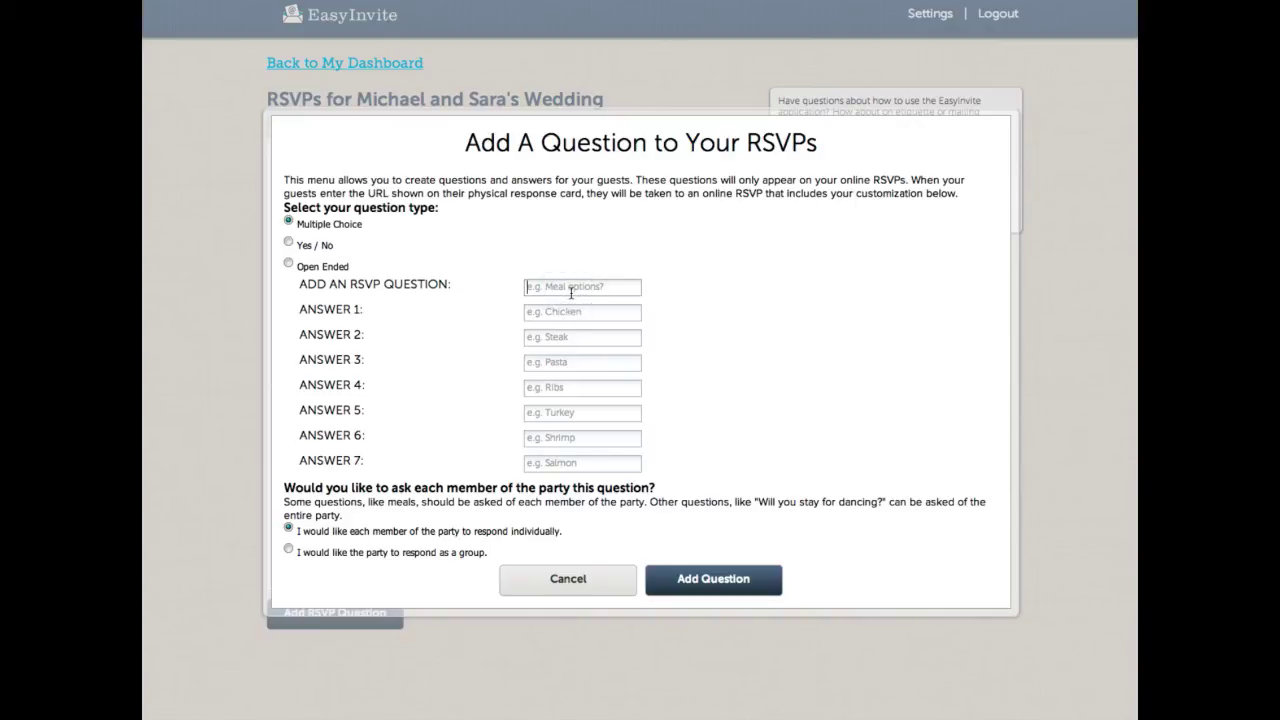
{"action": "type", "text": "WhatChickenFrn"}
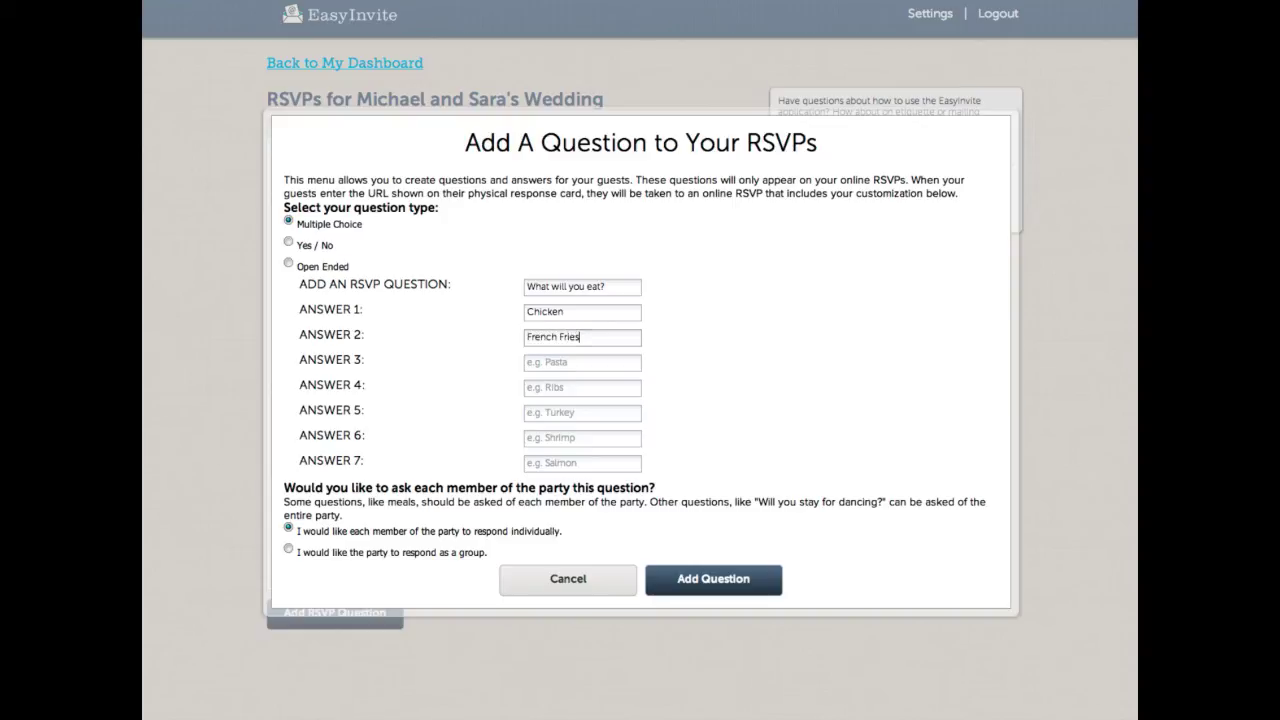
{"action": "left_click", "coordinate": [582, 362]}
{"action": "type", "text": "Burgers"}
{"action": "left_click", "coordinate": [709, 580]}
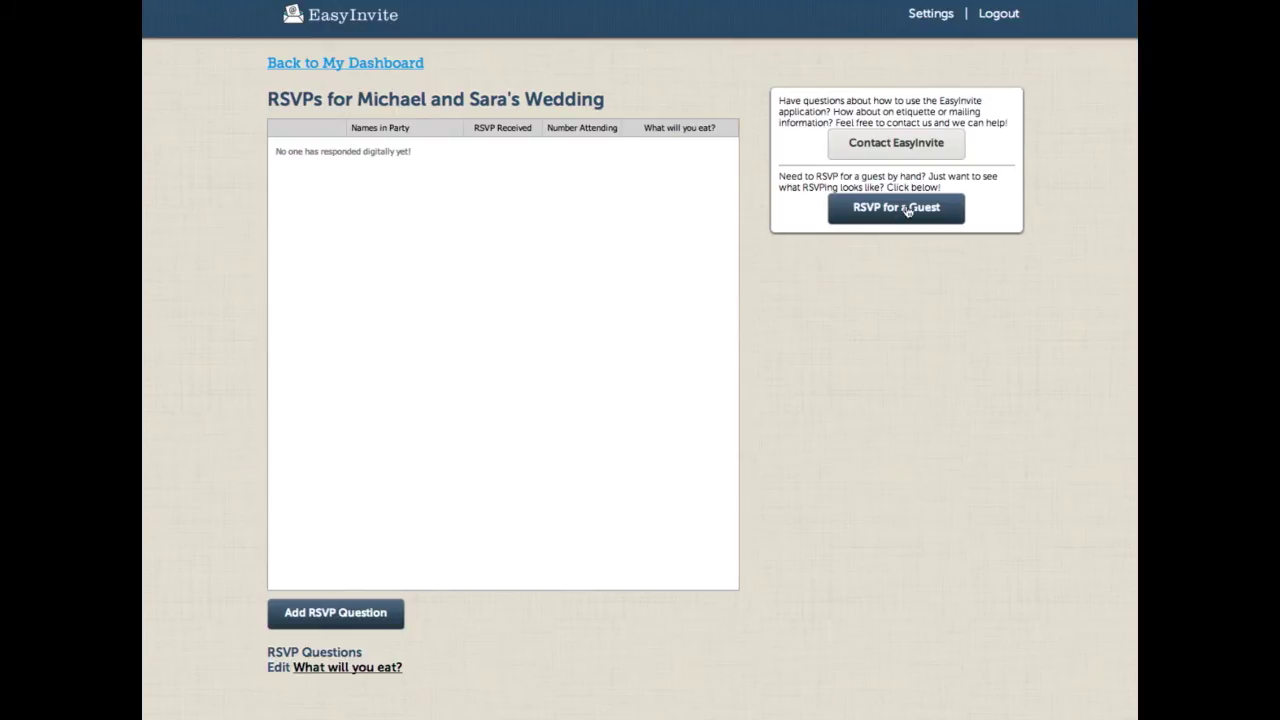
Step: Record the first guest as accepting for 2 people, choosing Chicken and Burgers
{"action": "left_click", "coordinate": [907, 209]}
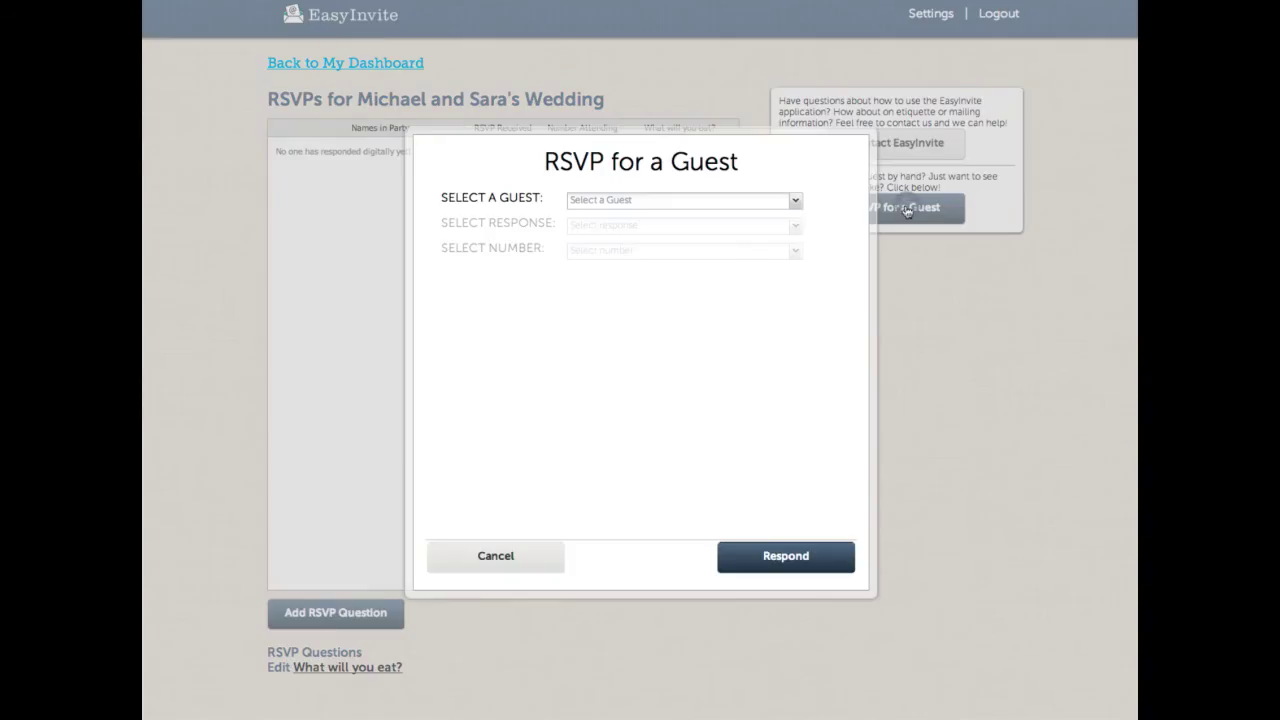
{"action": "left_click", "coordinate": [790, 202]}
{"action": "left_click", "coordinate": [728, 224]}
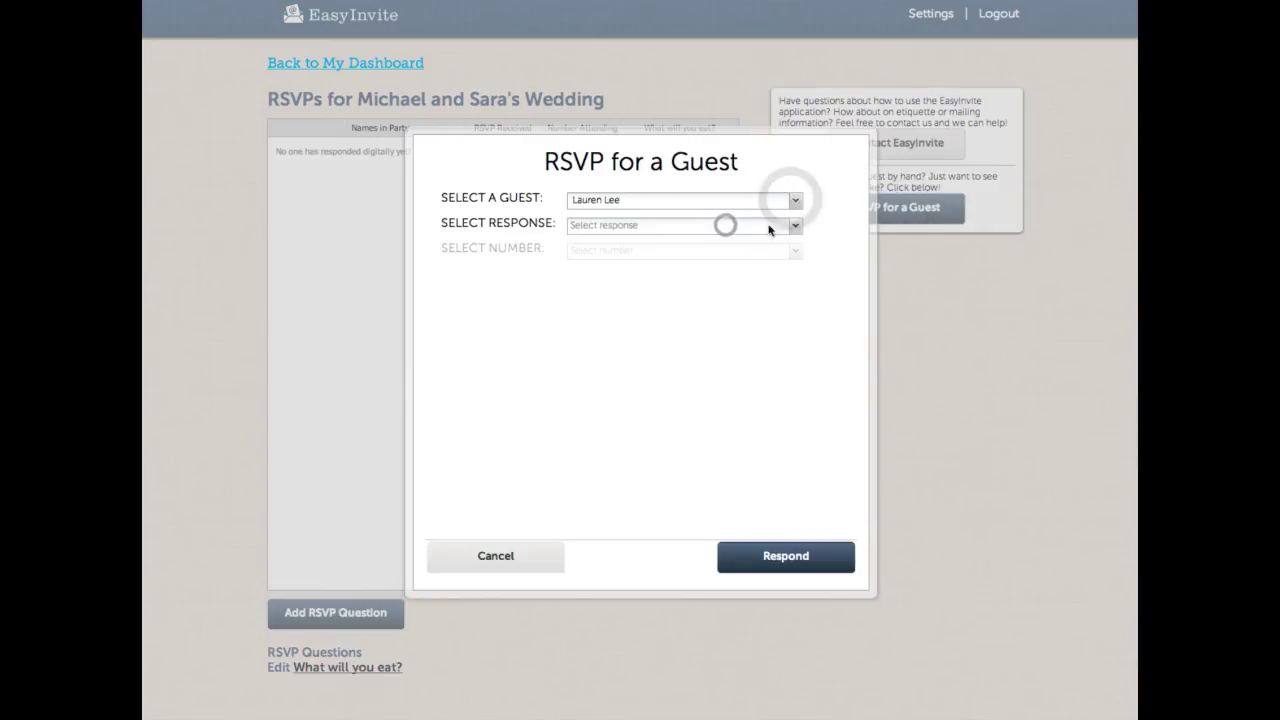
{"action": "left_click", "coordinate": [796, 227]}
{"action": "left_click", "coordinate": [714, 247]}
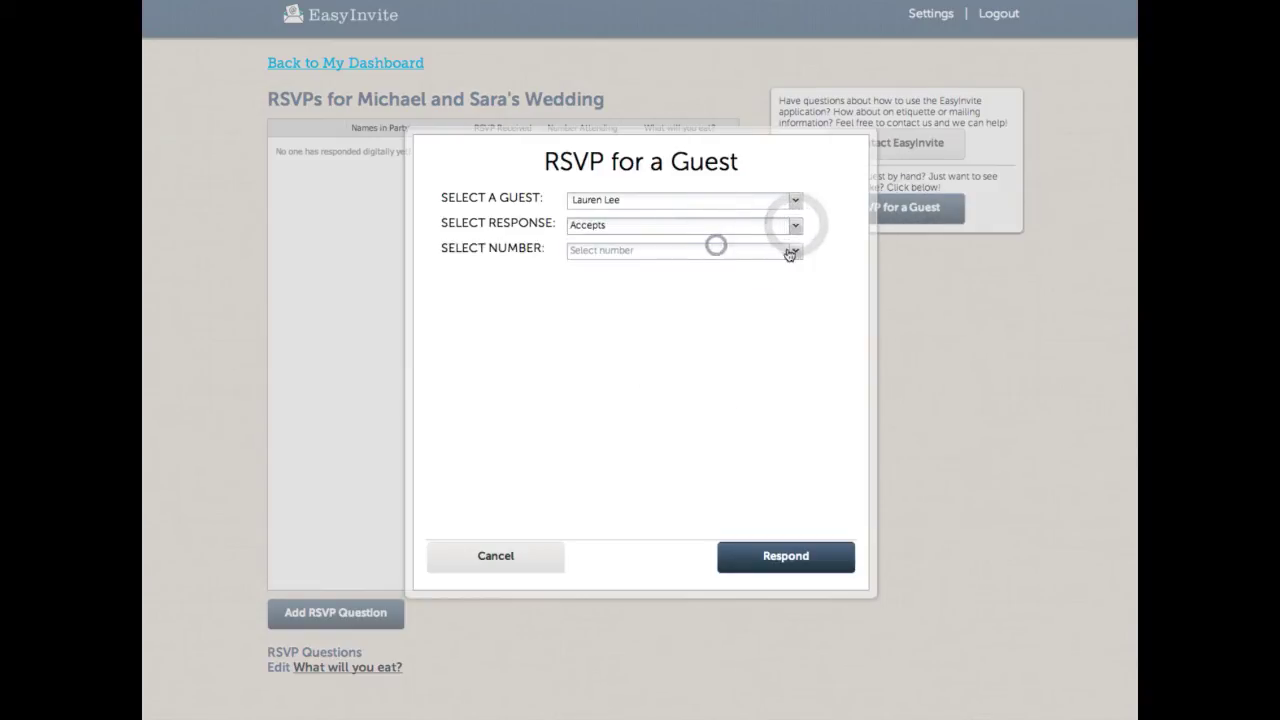
{"action": "left_click", "coordinate": [794, 252]}
{"action": "left_click", "coordinate": [685, 290]}
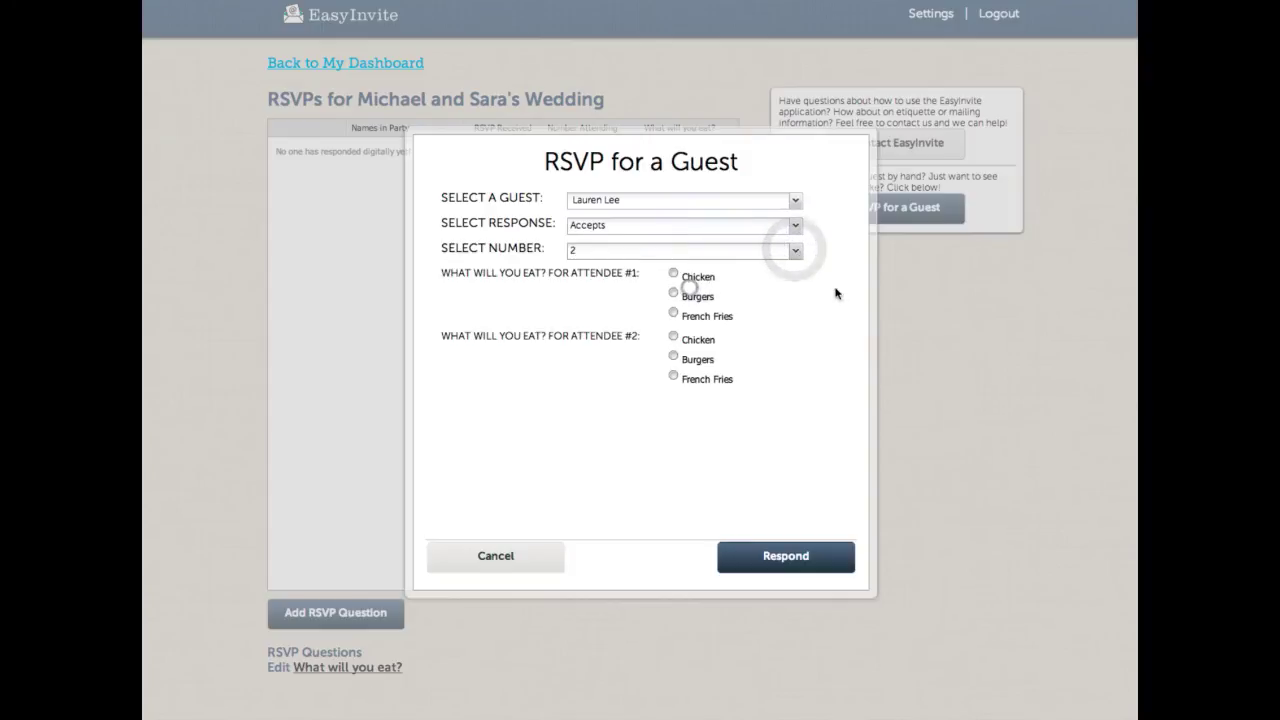
{"action": "left_click", "coordinate": [674, 273]}
{"action": "left_click", "coordinate": [674, 356]}
{"action": "left_click", "coordinate": [790, 554]}
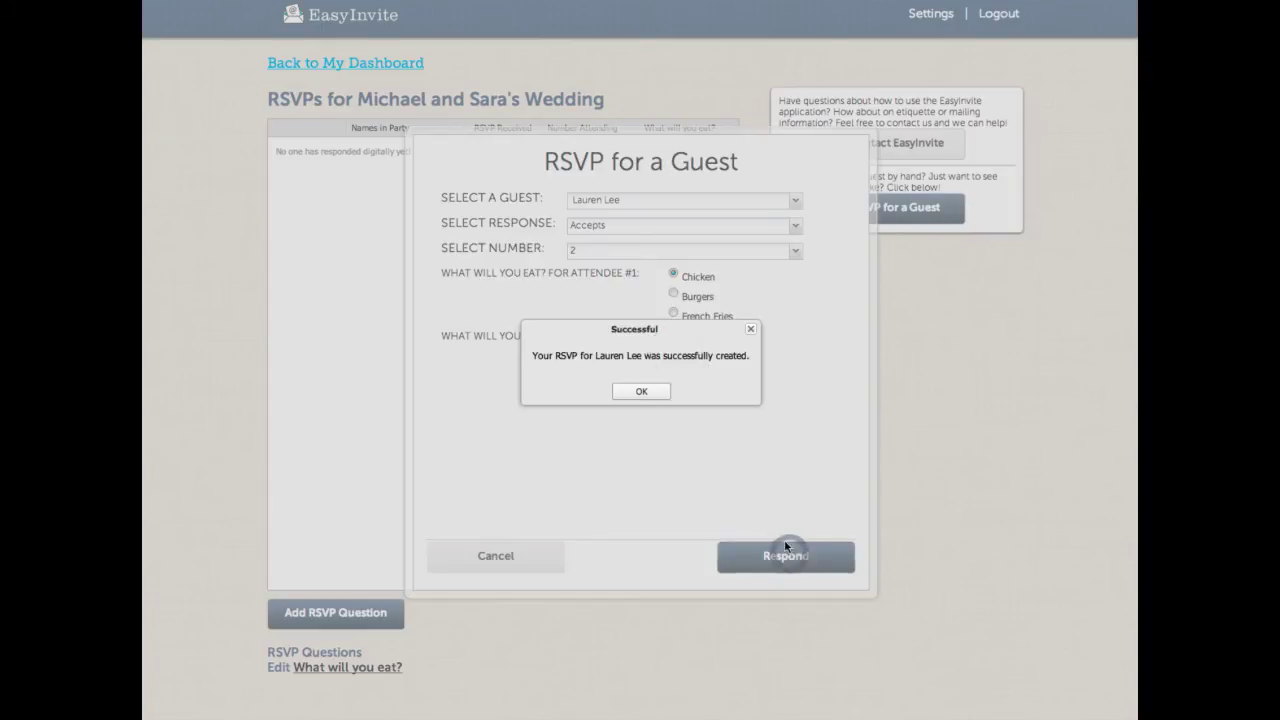
{"action": "left_click", "coordinate": [643, 395]}
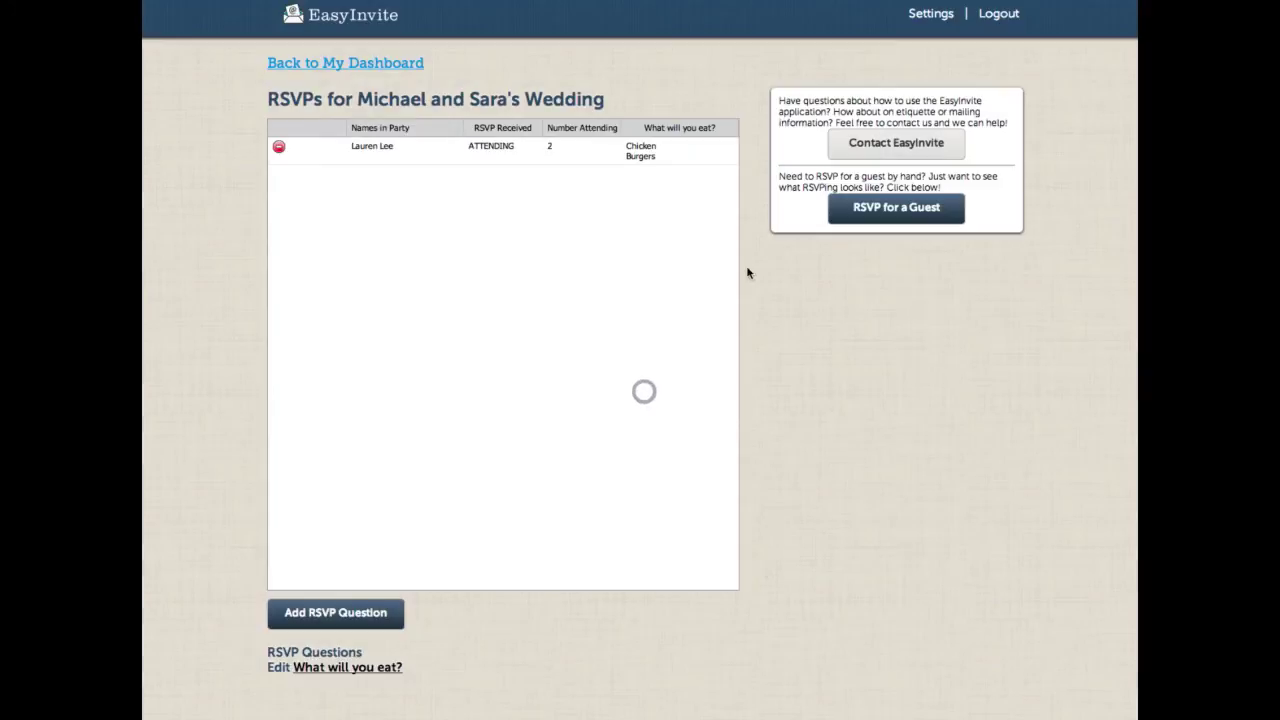
Step: Record the next guest as accepting for 2, with French Fries and Chicken meals
{"action": "left_click", "coordinate": [910, 212]}
{"action": "left_click", "coordinate": [795, 200]}
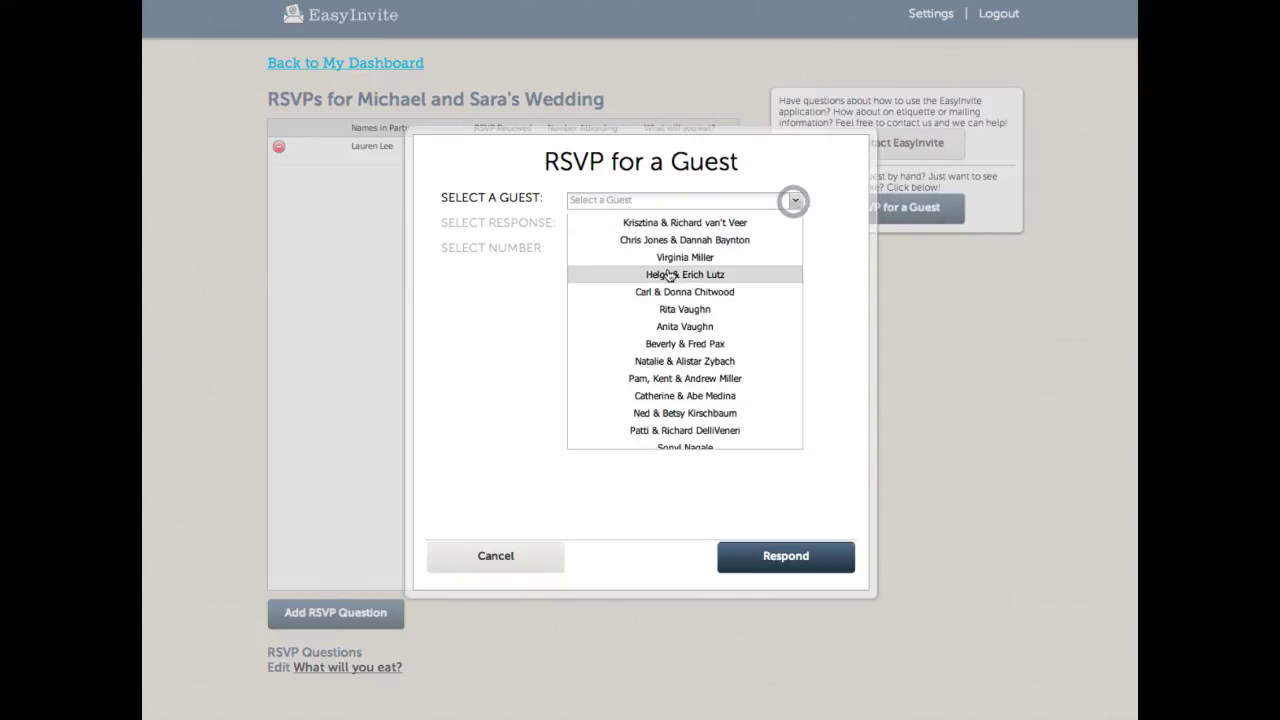
{"action": "left_click", "coordinate": [672, 260]}
{"action": "left_click", "coordinate": [743, 224]}
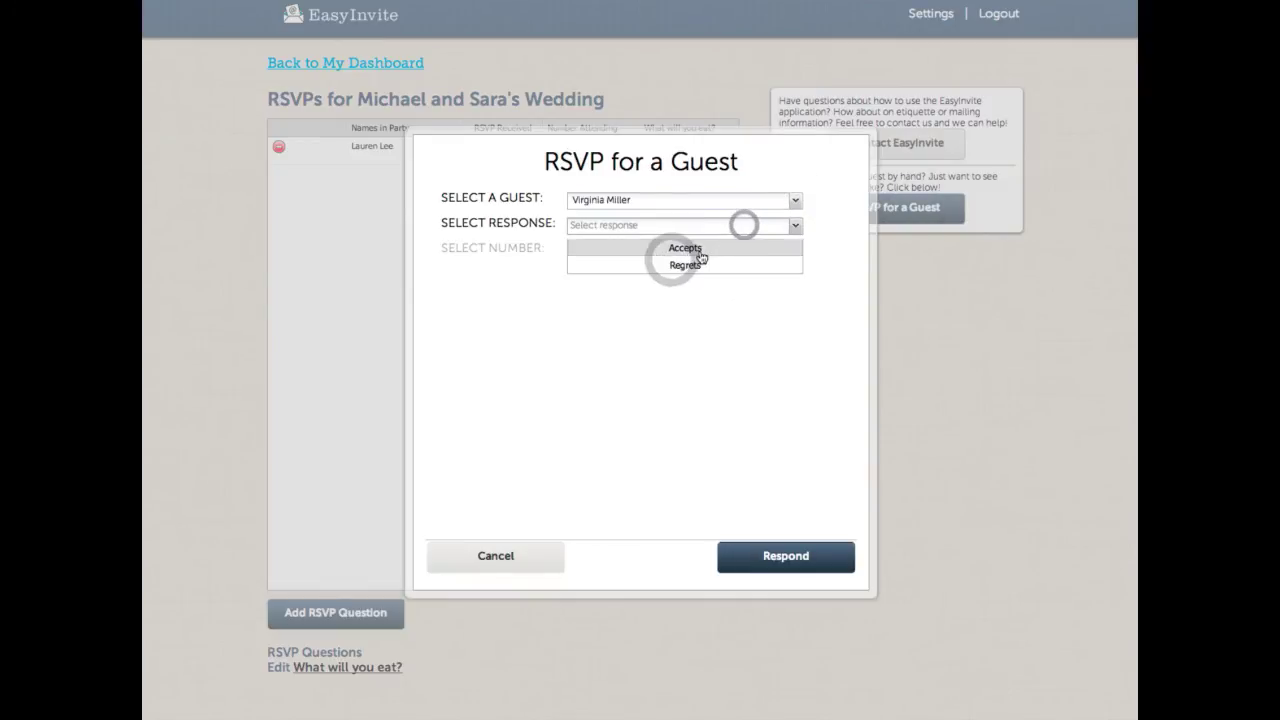
{"action": "left_click", "coordinate": [702, 250]}
{"action": "left_click", "coordinate": [788, 254]}
{"action": "left_click", "coordinate": [706, 288]}
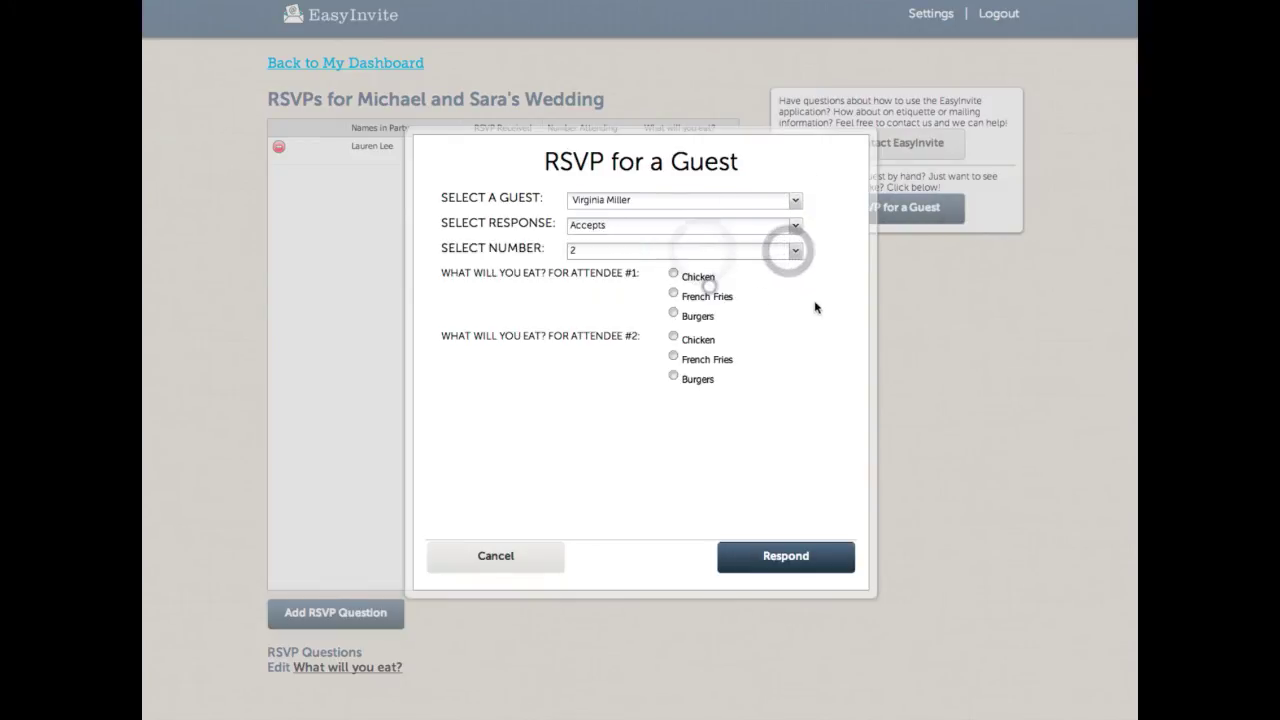
{"action": "left_click", "coordinate": [673, 292]}
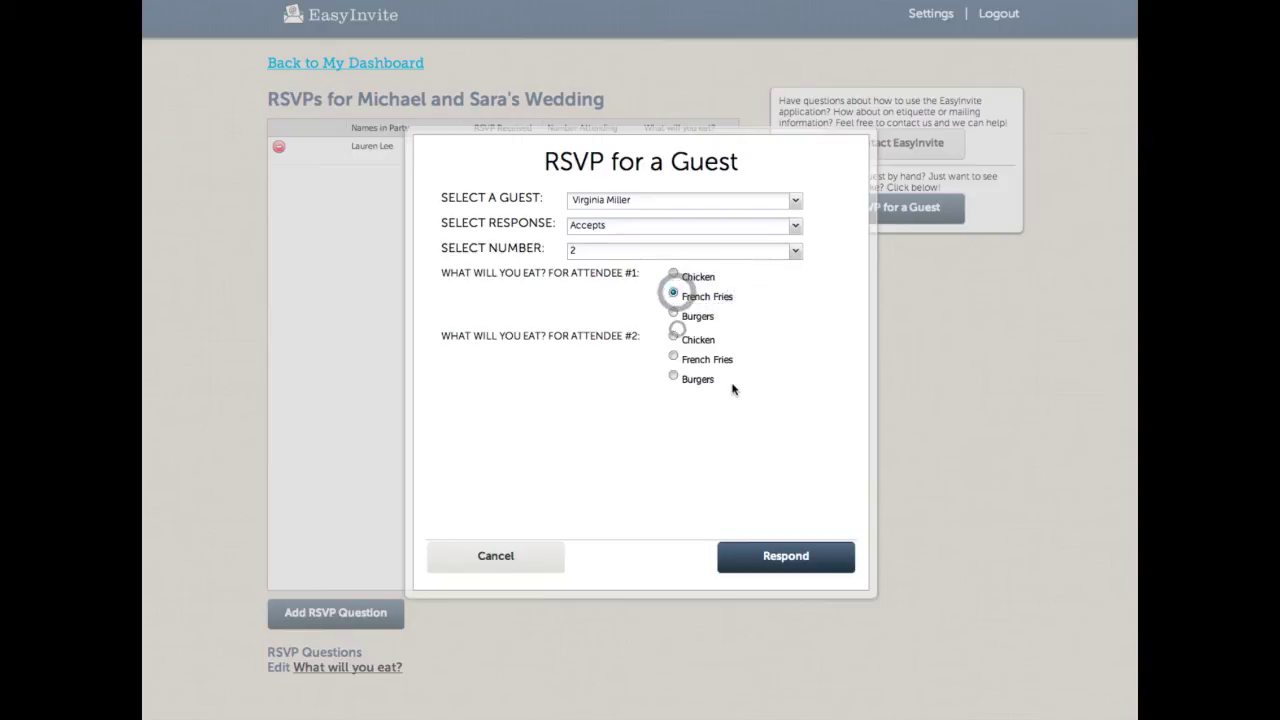
{"action": "left_click", "coordinate": [676, 335]}
{"action": "left_click", "coordinate": [786, 557]}
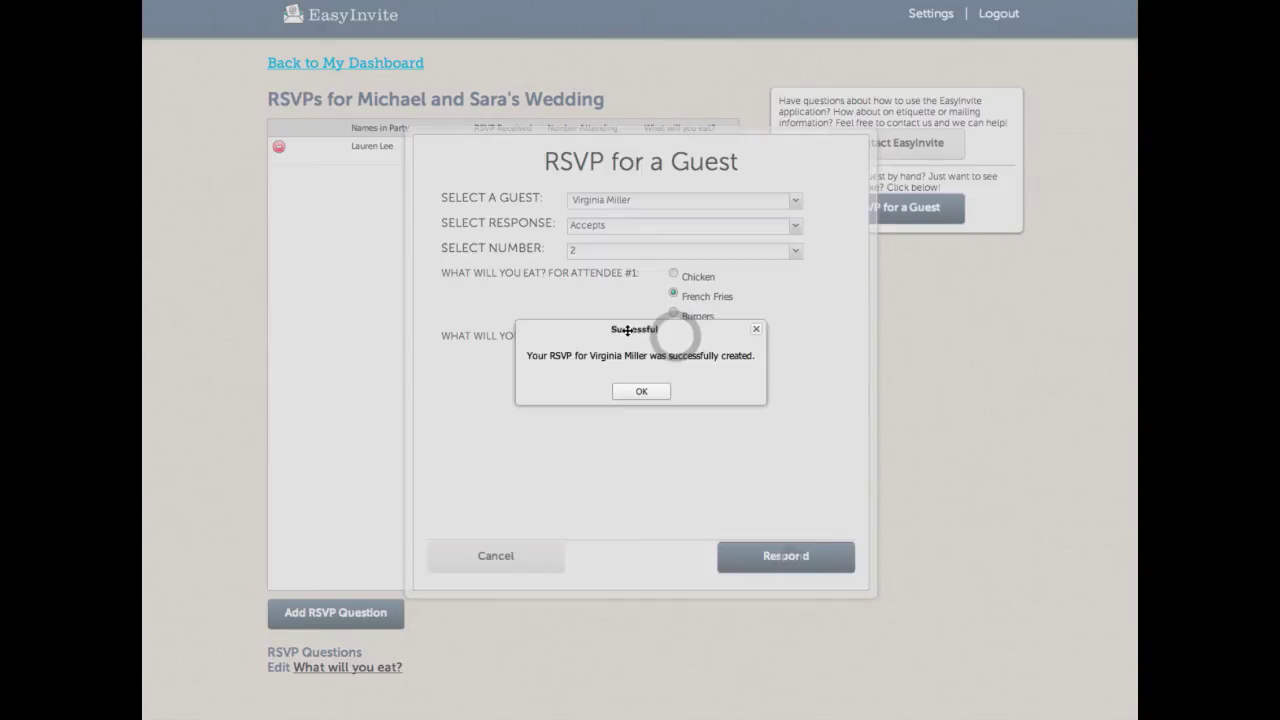
{"action": "left_click", "coordinate": [642, 389]}
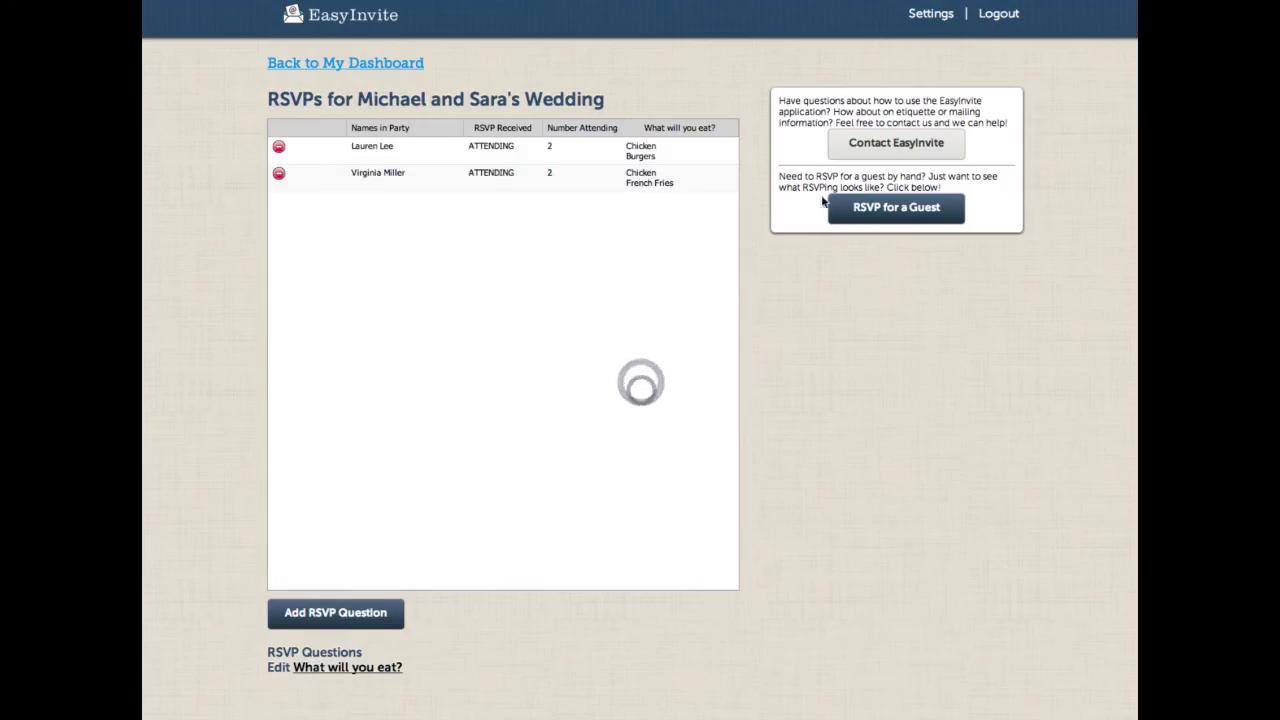
Step: Record the couple's RSVP as declining
{"action": "left_click", "coordinate": [905, 212]}
{"action": "left_click", "coordinate": [631, 205]}
{"action": "scroll", "coordinate": [634, 300], "scroll_direction": "down", "scroll_amount": 5}
{"action": "left_click", "coordinate": [634, 240]}
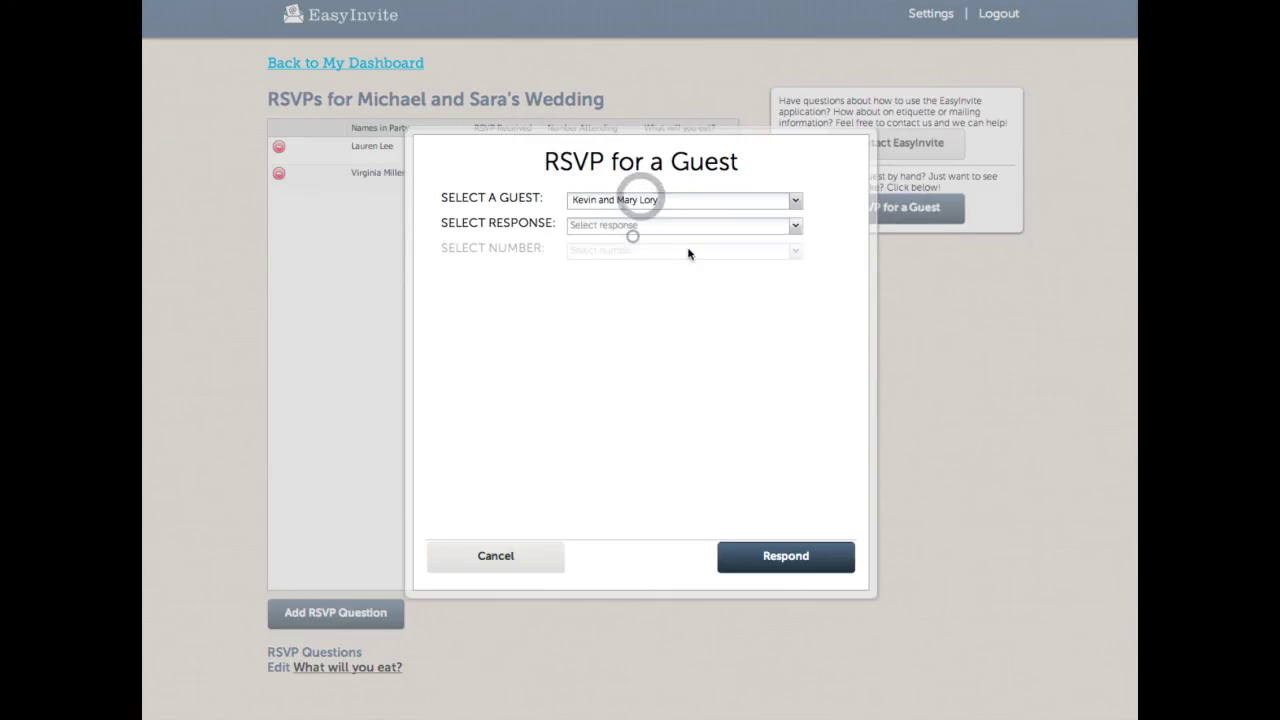
{"action": "left_click", "coordinate": [692, 226]}
{"action": "left_click", "coordinate": [680, 258]}
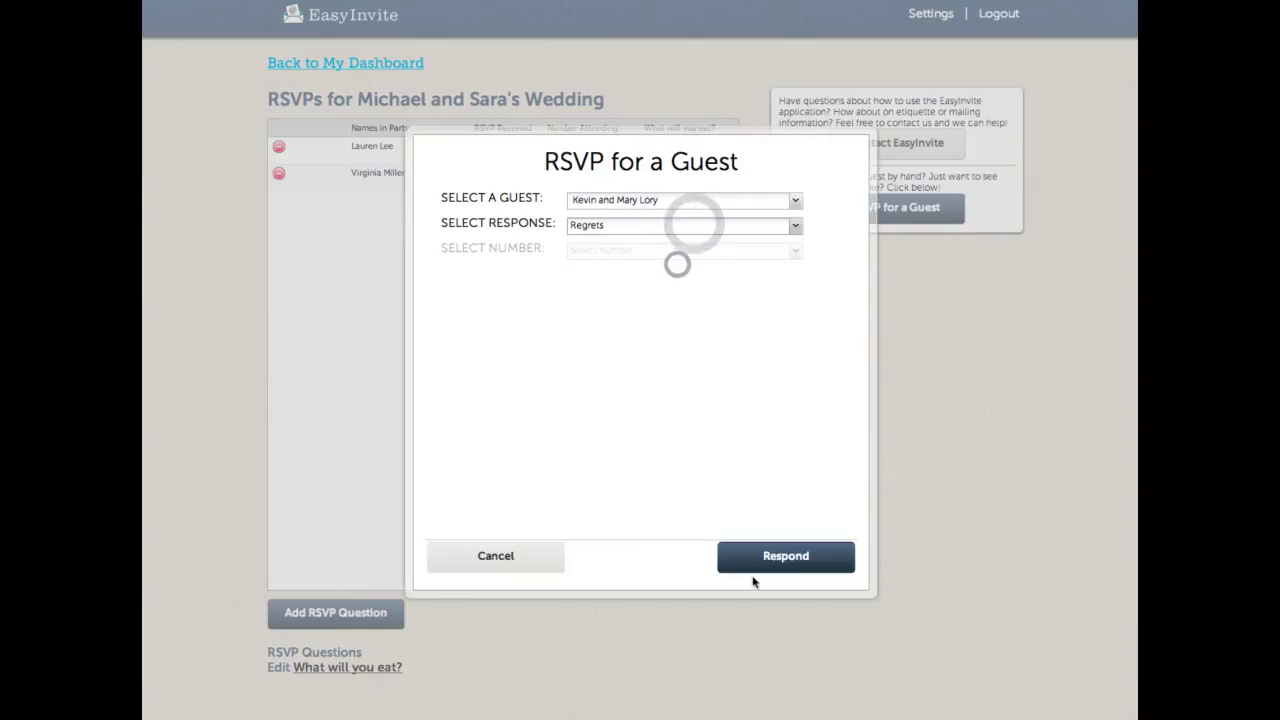
{"action": "left_click", "coordinate": [786, 560]}
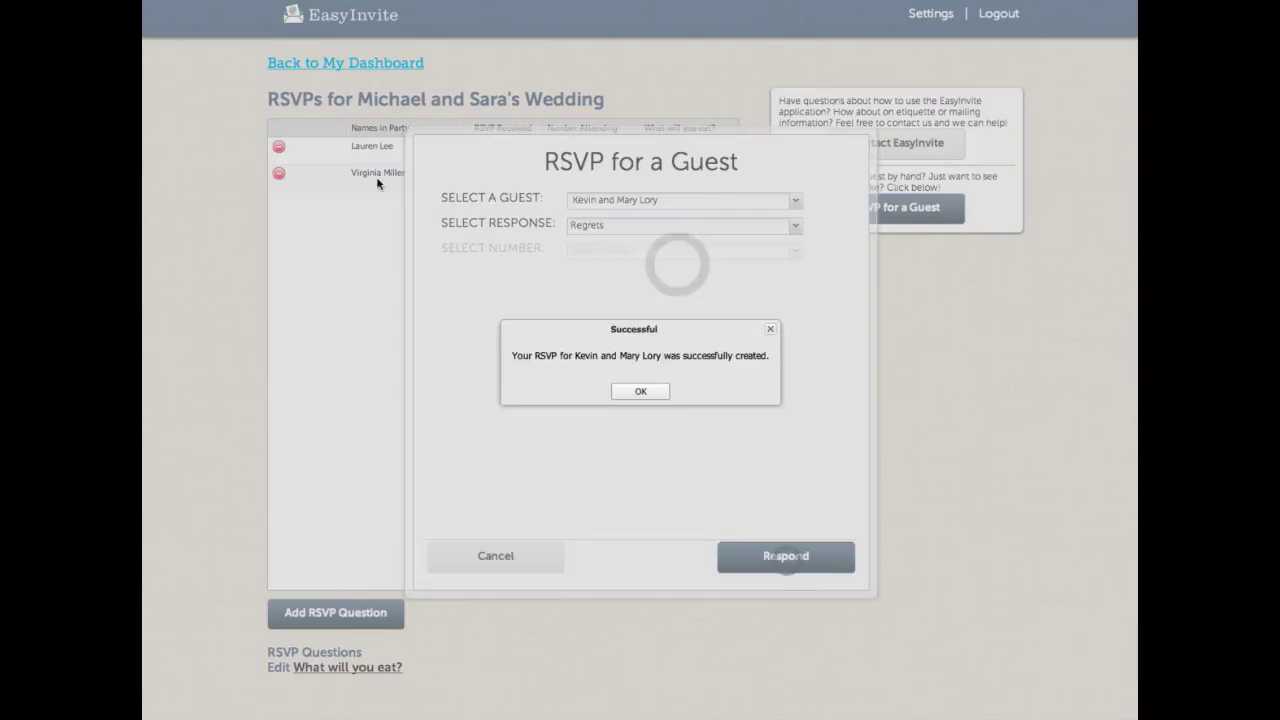
{"action": "left_click", "coordinate": [642, 390]}
Step: Record another guest's RSVP as declining
{"action": "left_click", "coordinate": [895, 210]}
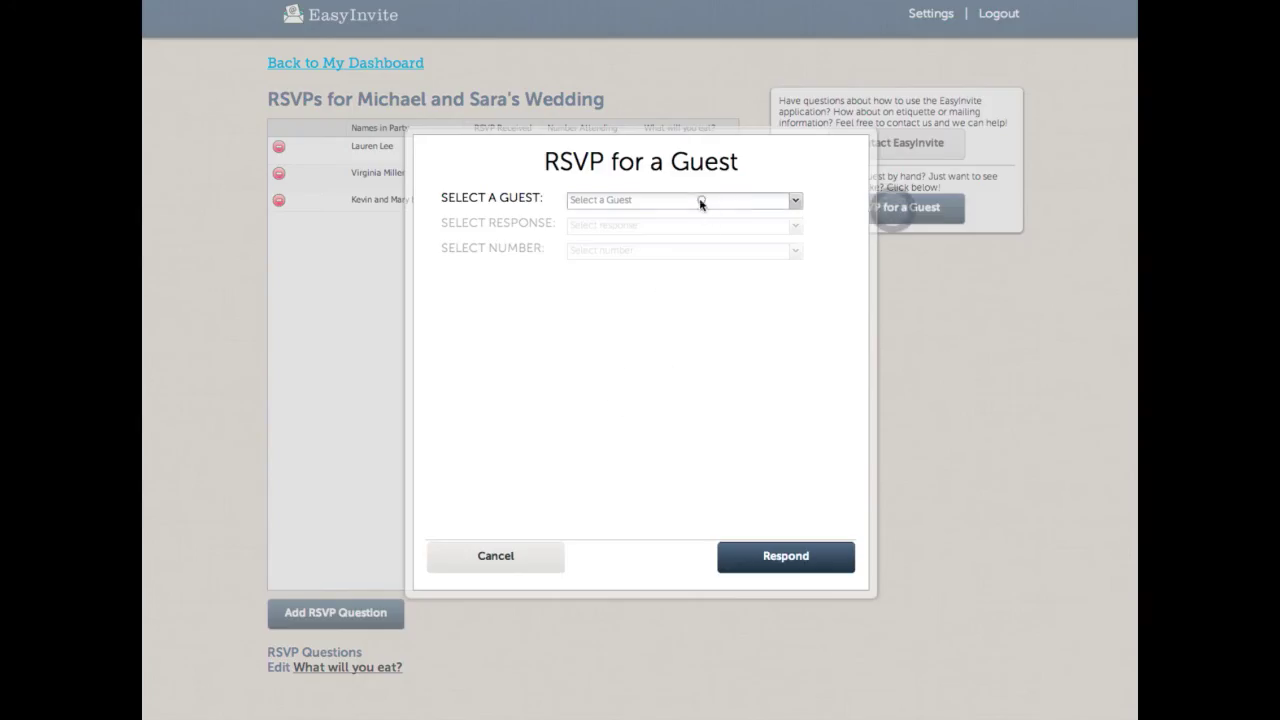
{"action": "left_click", "coordinate": [700, 200]}
{"action": "left_click", "coordinate": [684, 276]}
{"action": "left_click", "coordinate": [766, 225]}
{"action": "left_click", "coordinate": [706, 265]}
{"action": "left_click", "coordinate": [788, 560]}
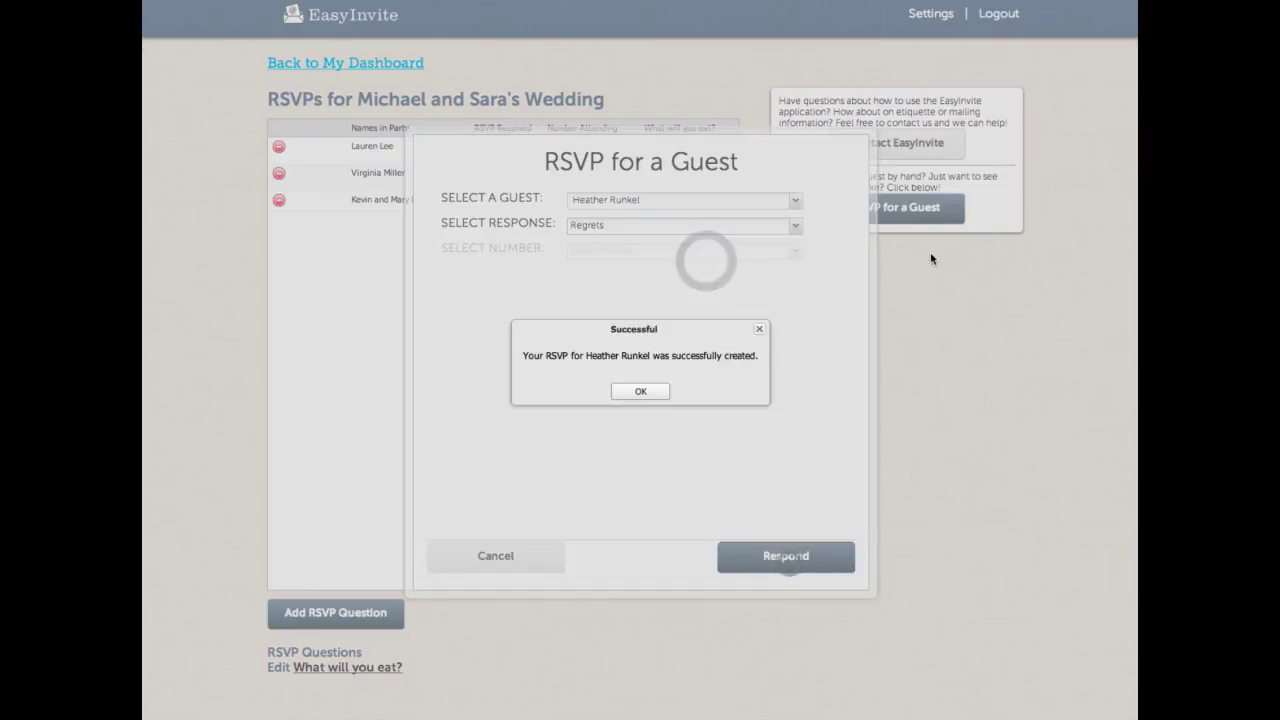
{"action": "left_click", "coordinate": [652, 392]}
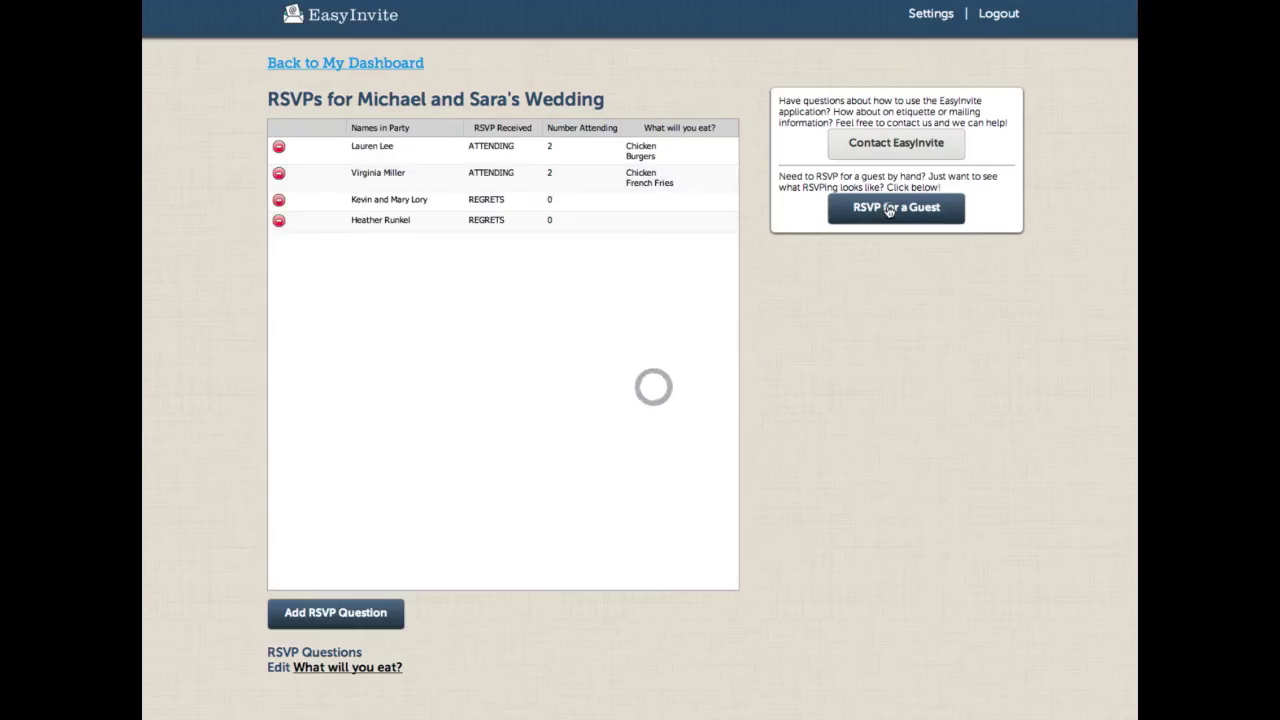
Step: Record a third declining RSVP for one more guest
{"action": "left_click", "coordinate": [897, 209]}
{"action": "left_click", "coordinate": [711, 200]}
{"action": "left_click", "coordinate": [666, 256]}
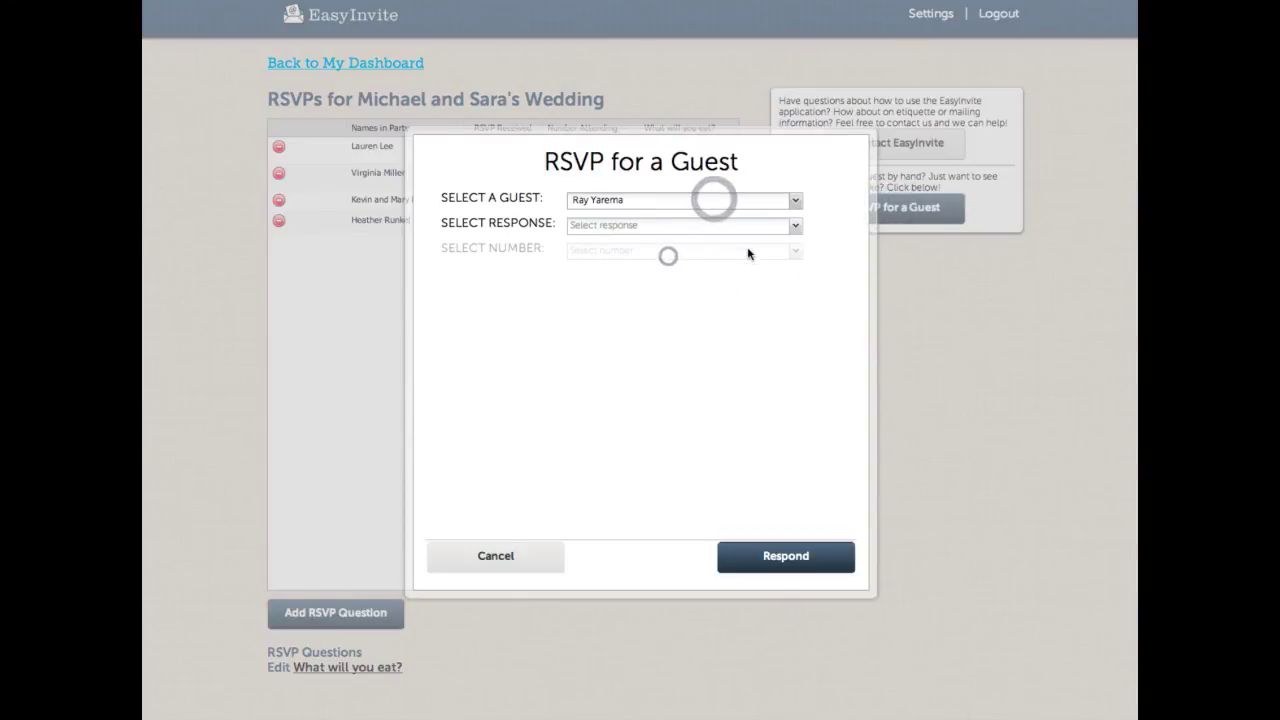
{"action": "left_click", "coordinate": [718, 226]}
{"action": "left_click", "coordinate": [686, 265]}
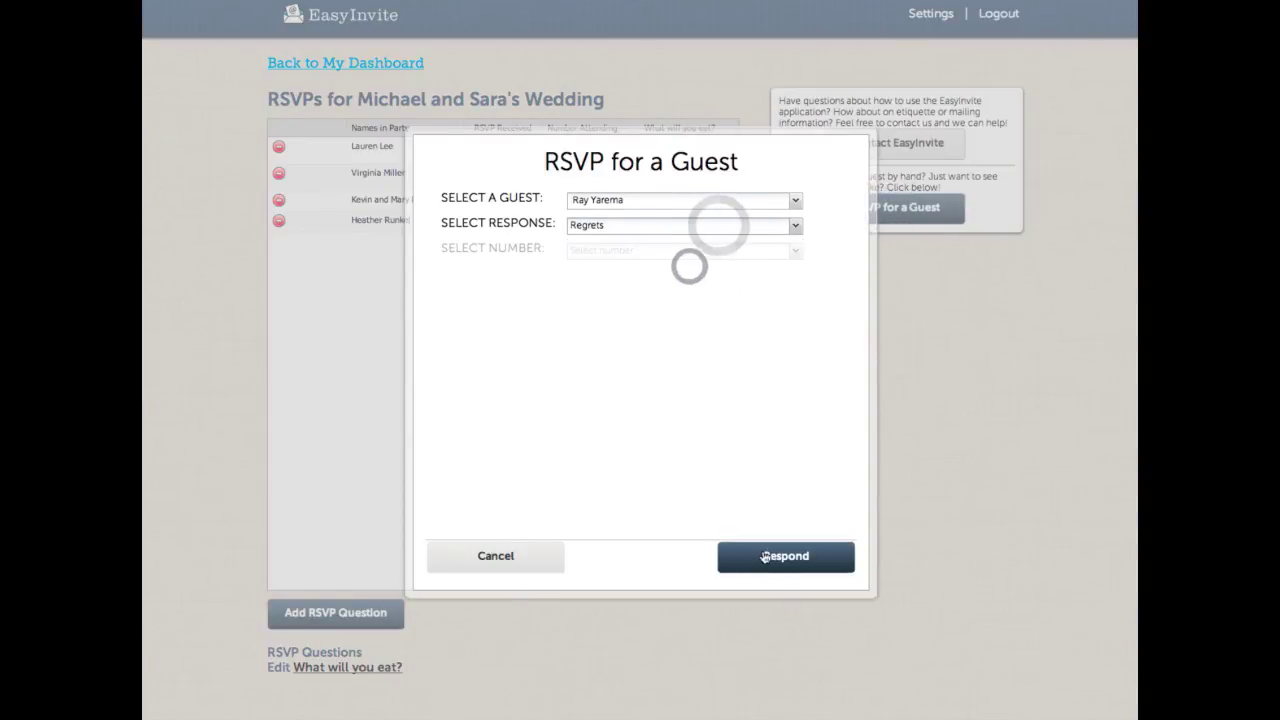
{"action": "left_click", "coordinate": [763, 556]}
{"action": "left_click", "coordinate": [652, 393]}
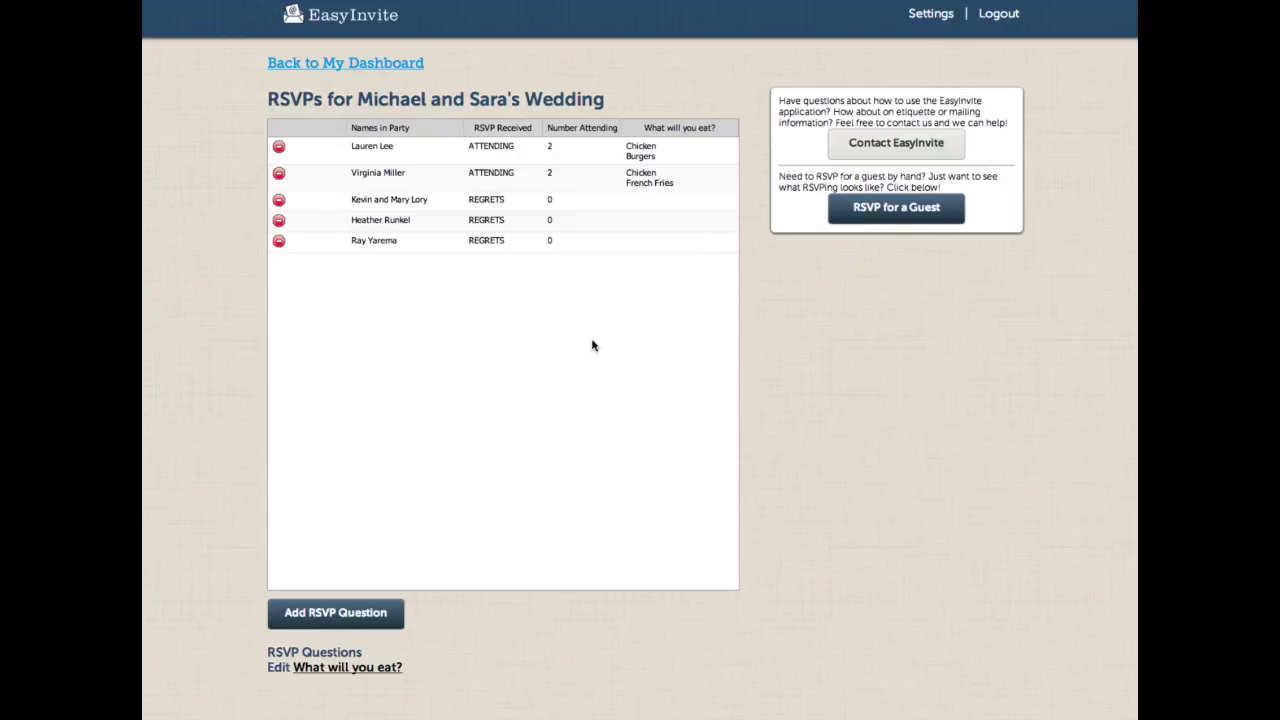
Step: Return to the dashboard to view the wedding's summary of 5 responses
{"action": "left_click", "coordinate": [357, 63]}
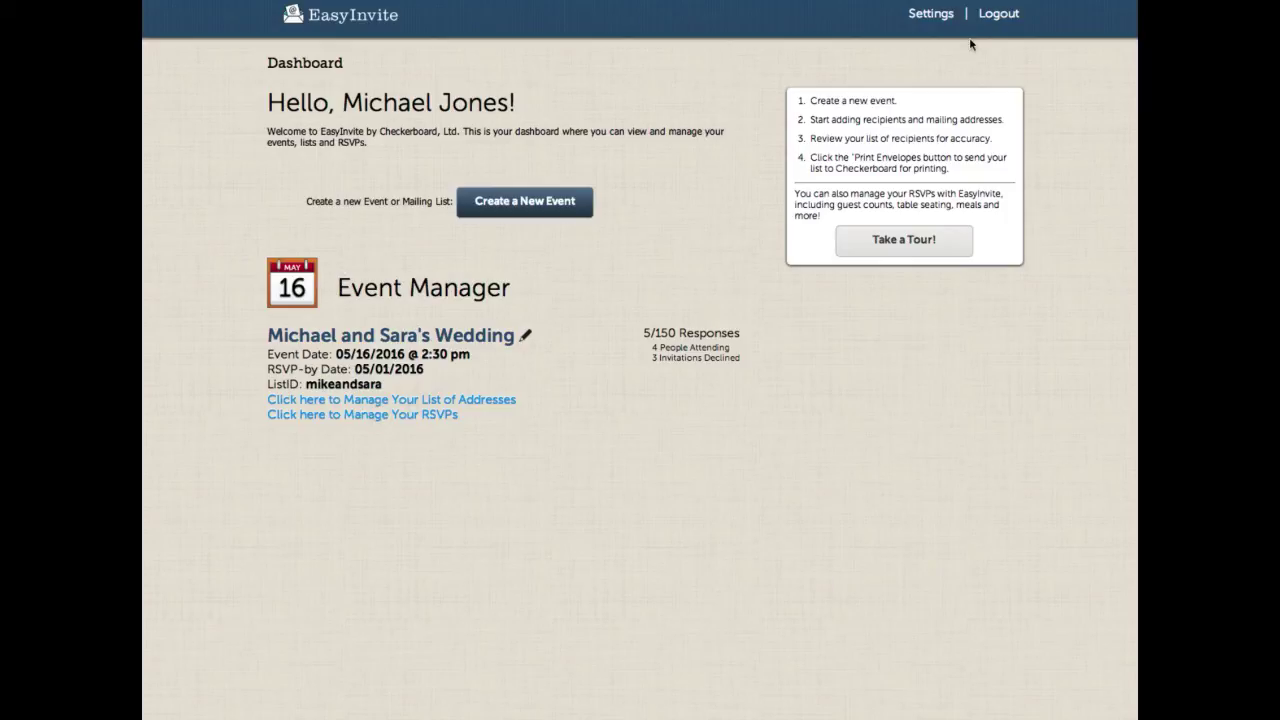
Step: Replace the account holder's name in Settings, confirm with the current password, and save the change
{"action": "left_click", "coordinate": [931, 14]}
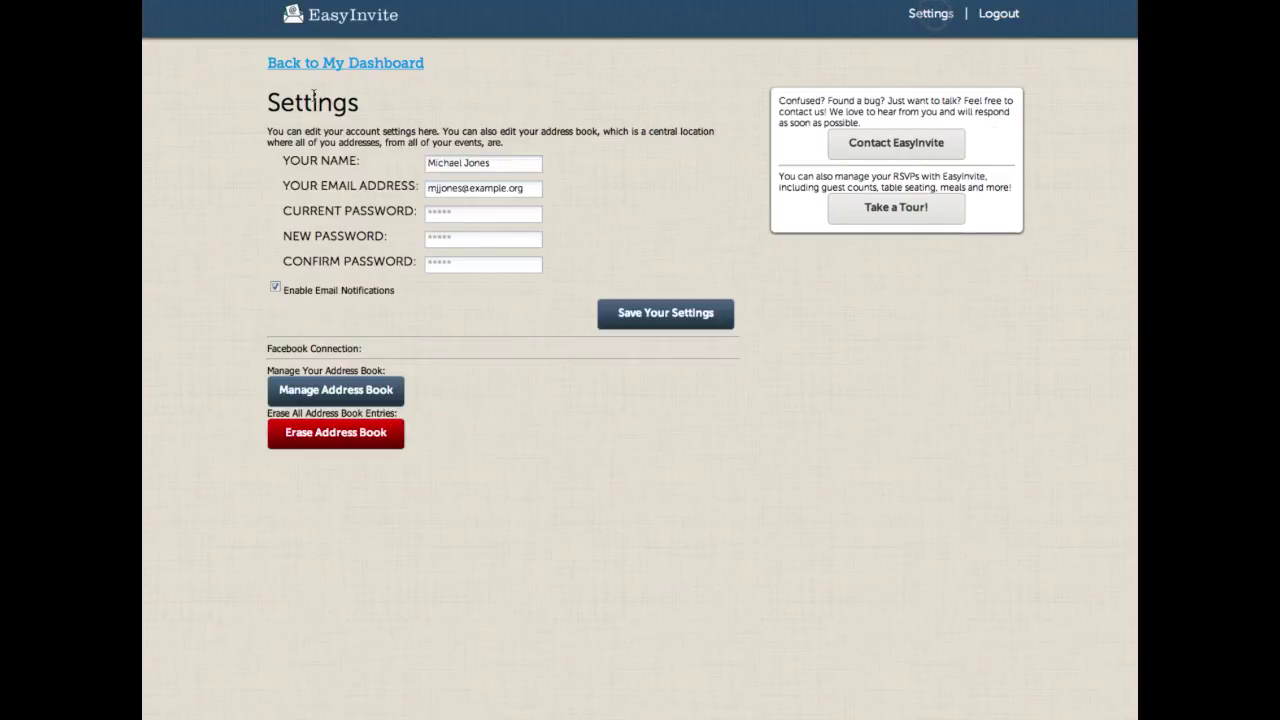
{"action": "triple_click", "coordinate": [505, 163]}
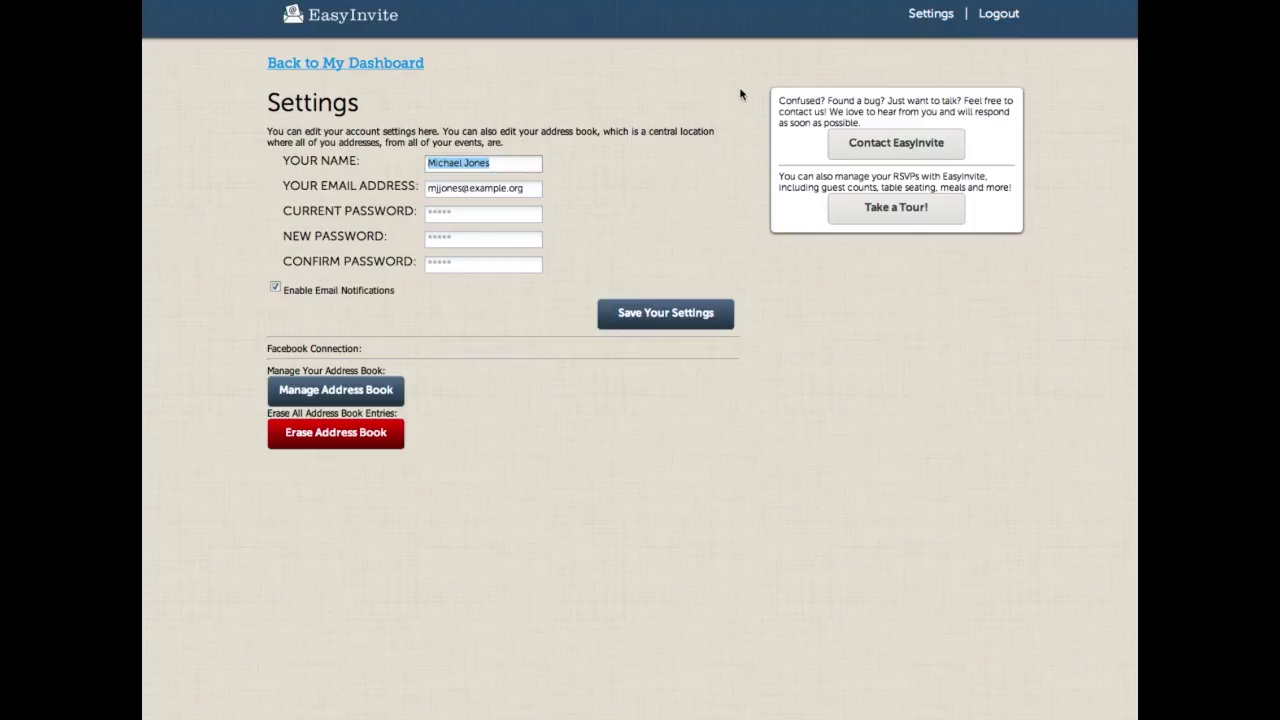
{"action": "type", "text": "Adoniram"}
{"action": "left_click", "coordinate": [456, 215]}
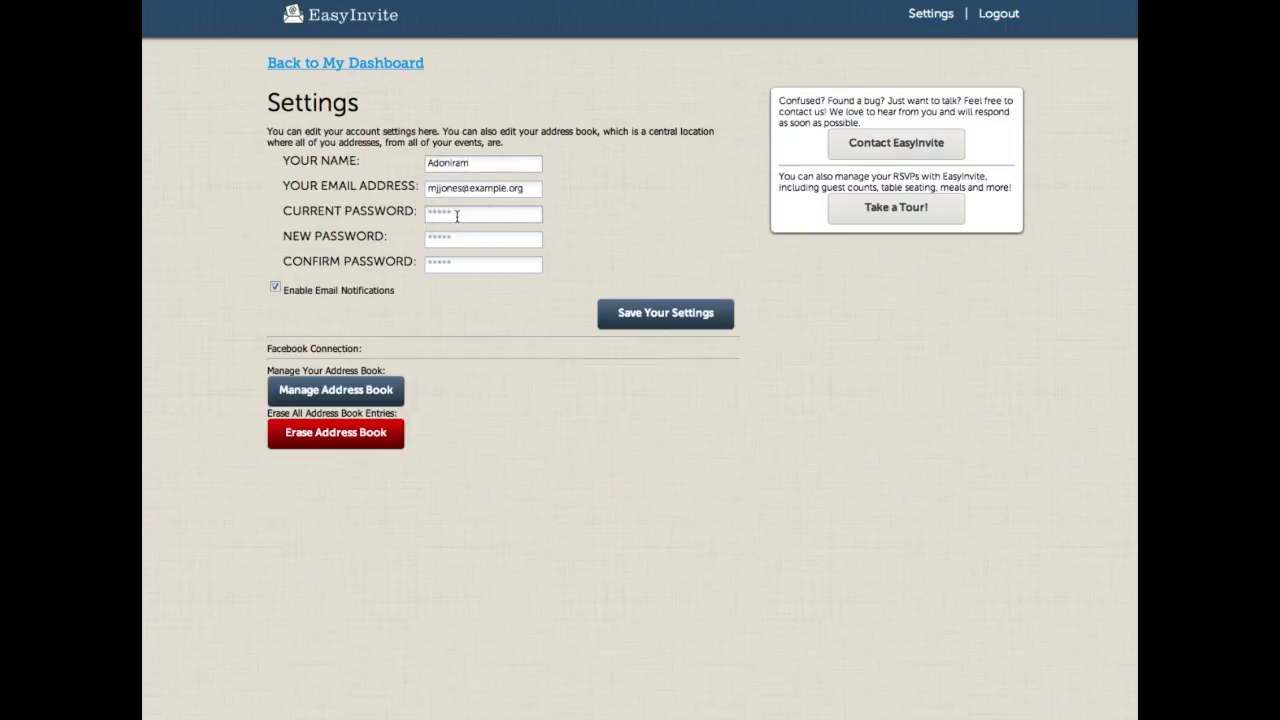
{"action": "type", "text": "***"}
{"action": "left_click", "coordinate": [658, 317]}
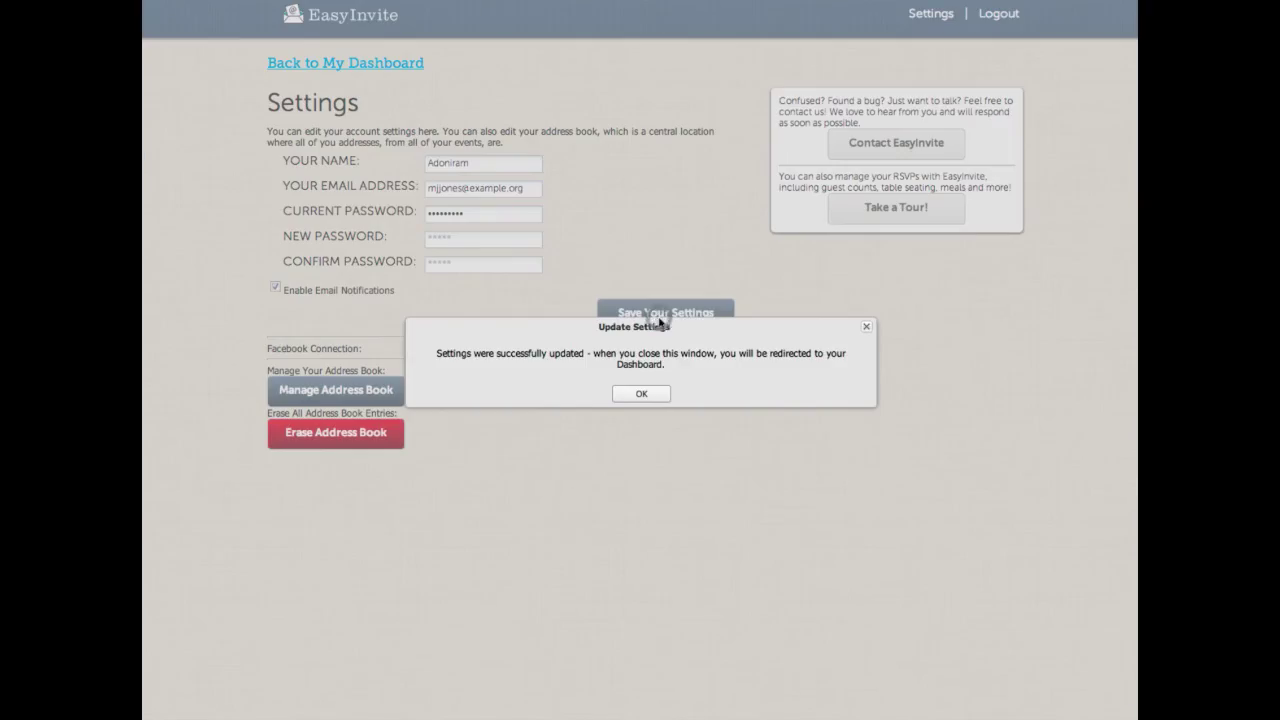
{"action": "left_click", "coordinate": [645, 392]}
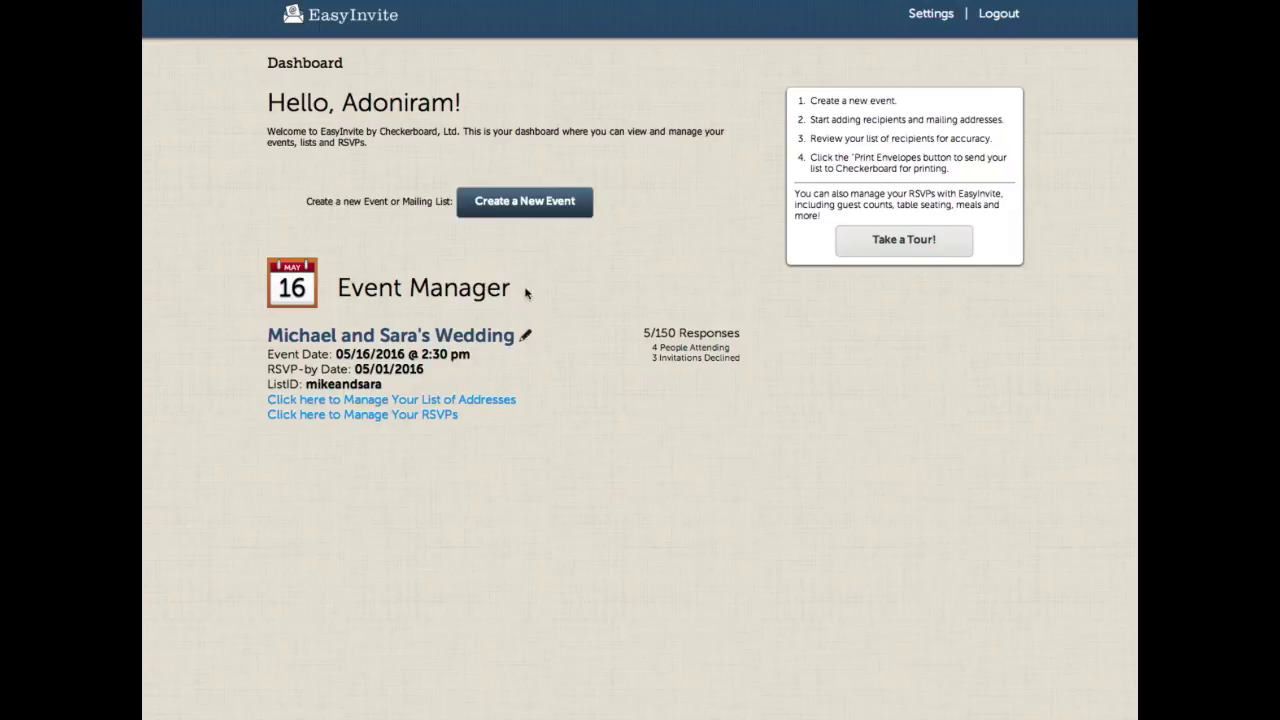
Step: Enter the envelope order number in the wedding event's Order Number field and save the details
{"action": "left_click", "coordinate": [526, 342]}
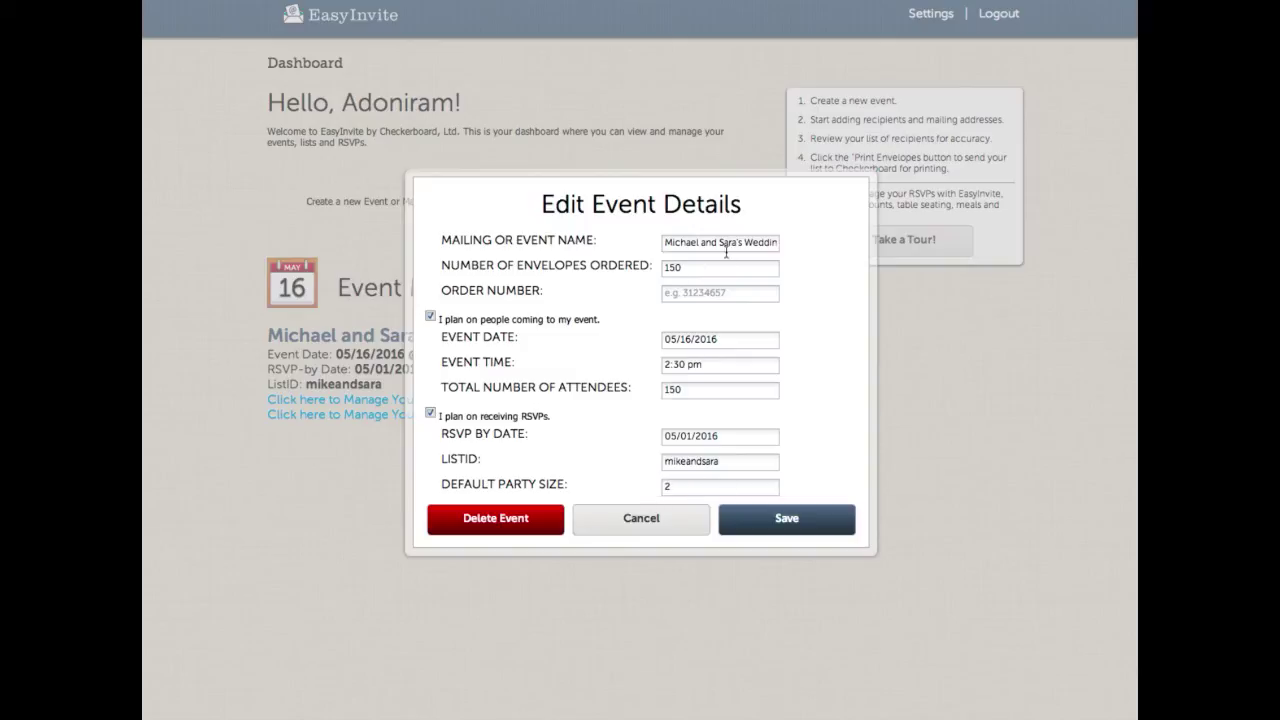
{"action": "left_click", "coordinate": [683, 296]}
{"action": "left_click", "coordinate": [786, 520]}
{"action": "left_click", "coordinate": [651, 394]}
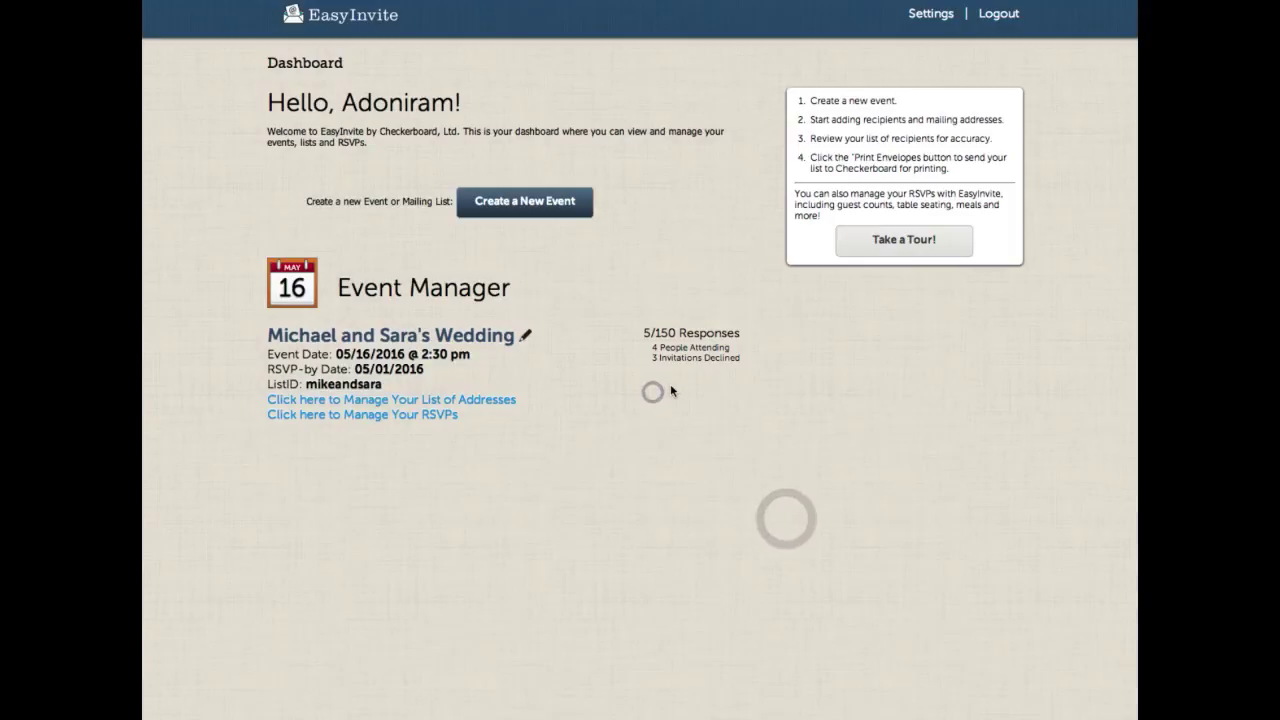